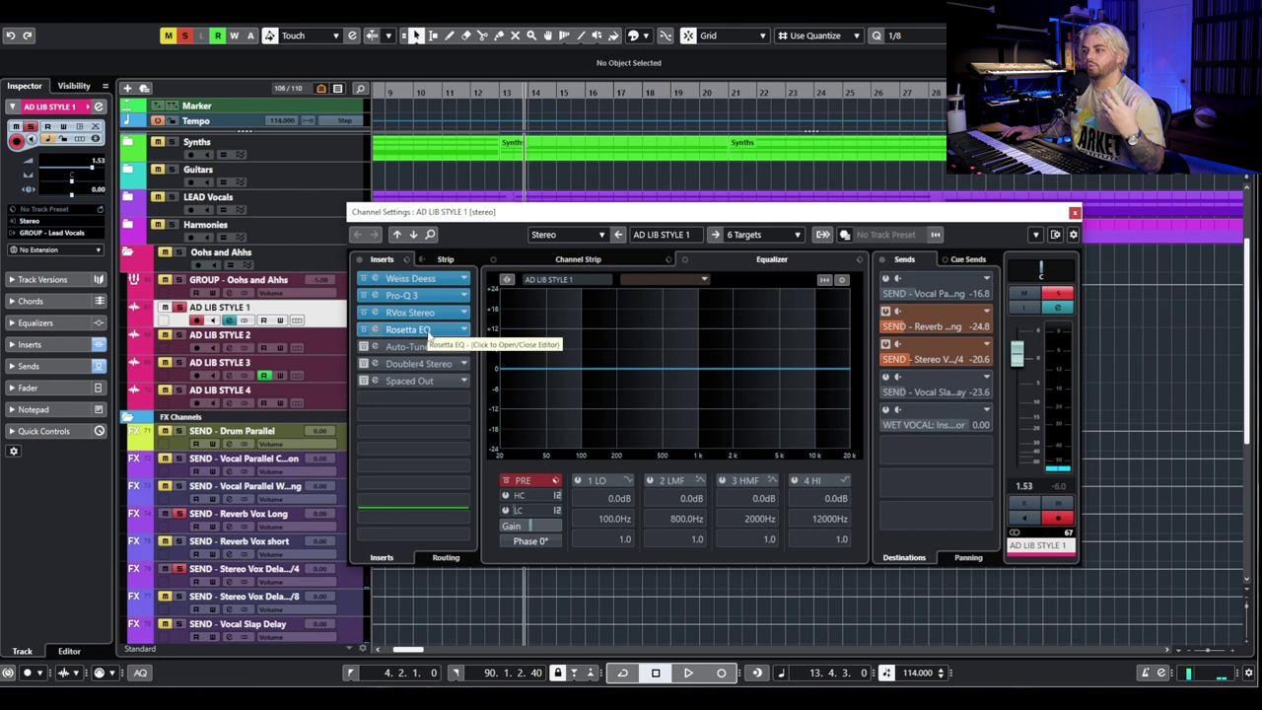
Open the Rosetta EQ insert of AD LIB STYLE 1, clear the channel settings away and show its subtractive controls.
left_click(938, 221)
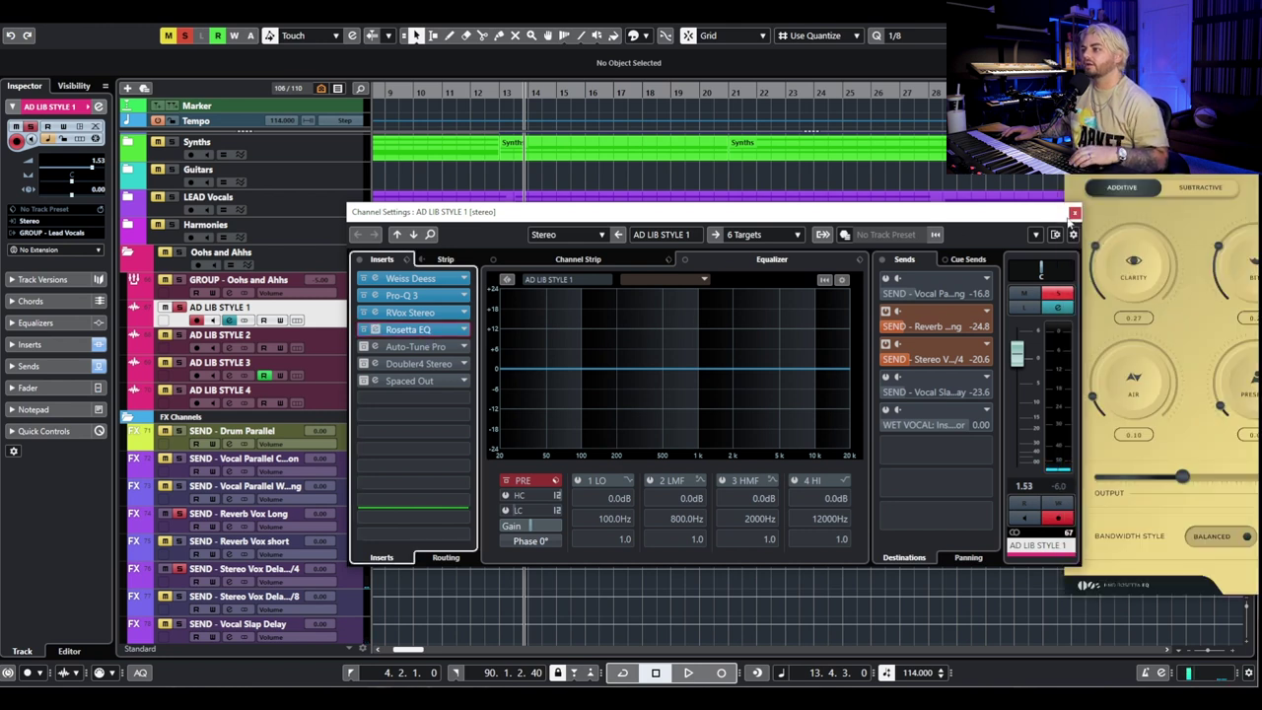
left_click(1074, 213)
left_click_drag(1252, 117, 735, 147)
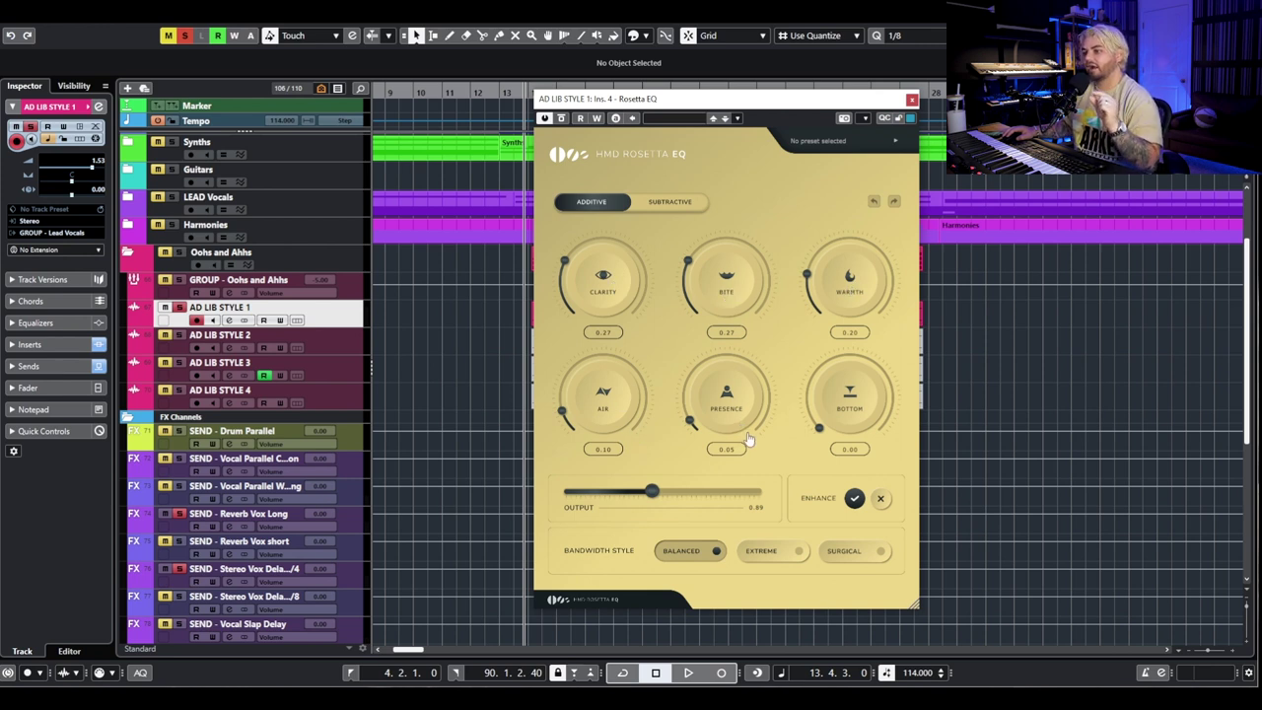
left_click(663, 209)
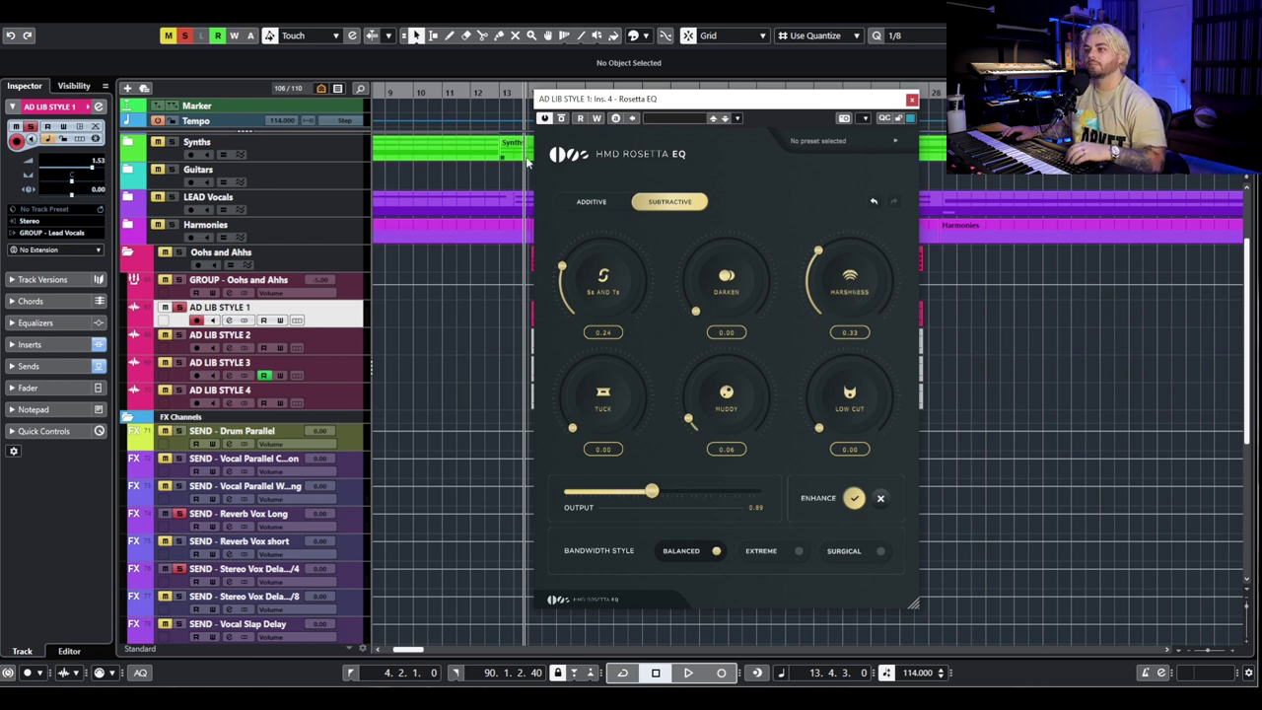
Compare the soloed AD LIB STYLE 1 with Rosetta EQ bypassed and active by playing it from bar 15 each time.
left_click_drag(564, 100, 608, 97)
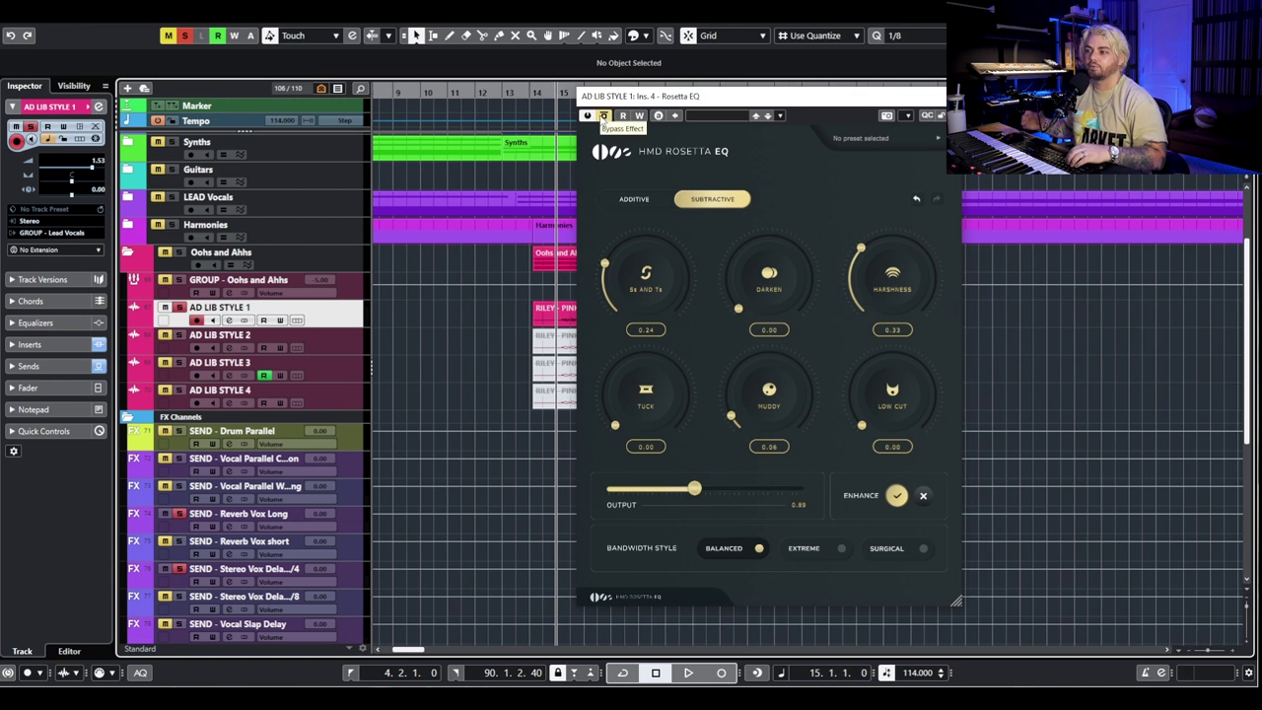
key("space")
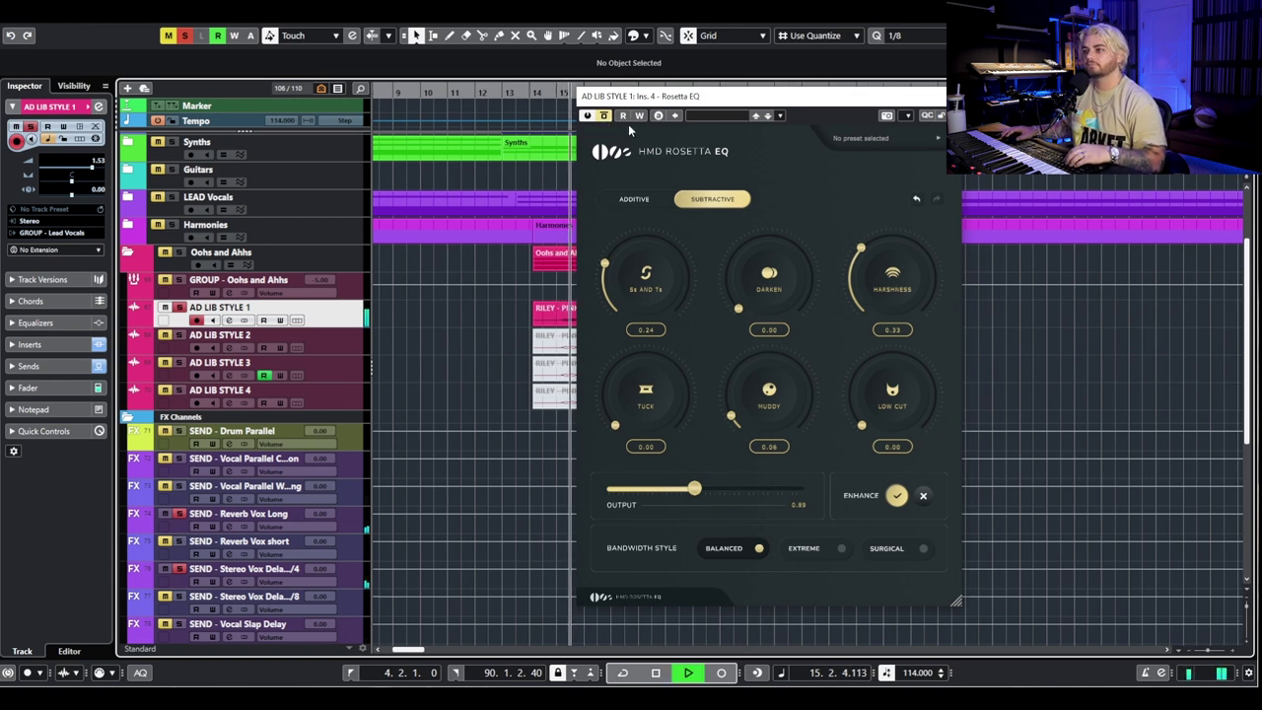
key("space")
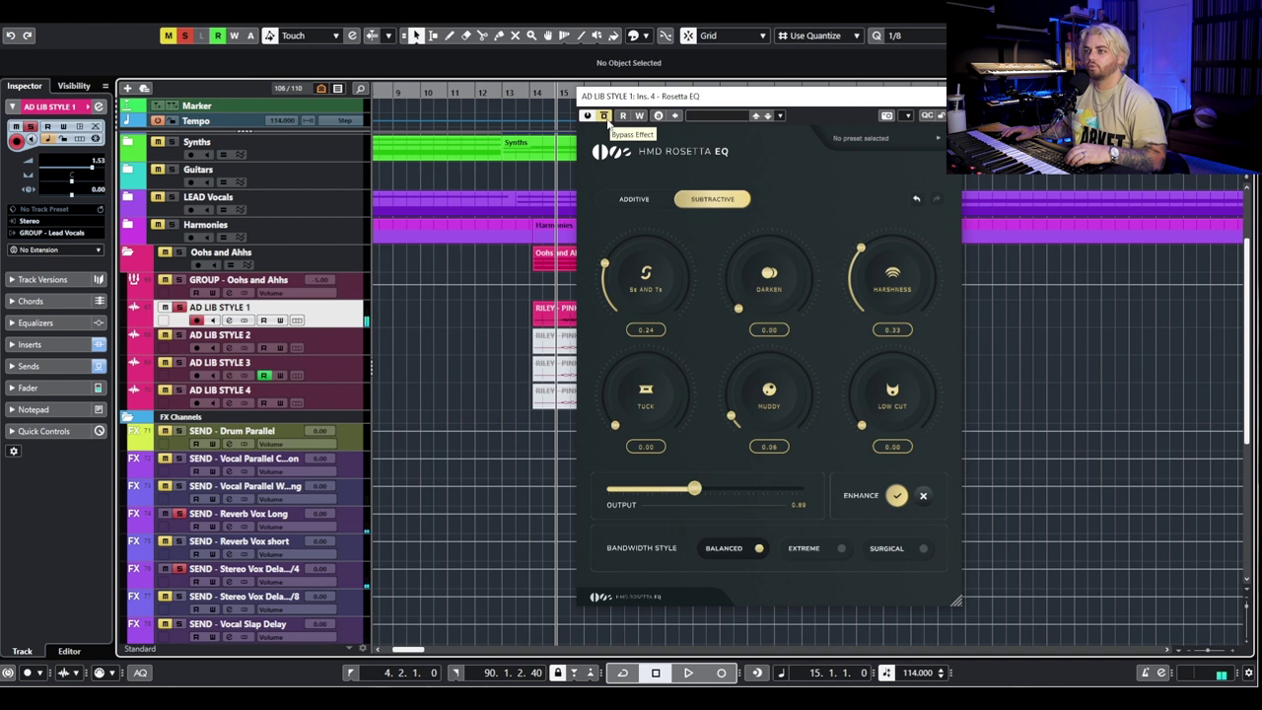
key("space")
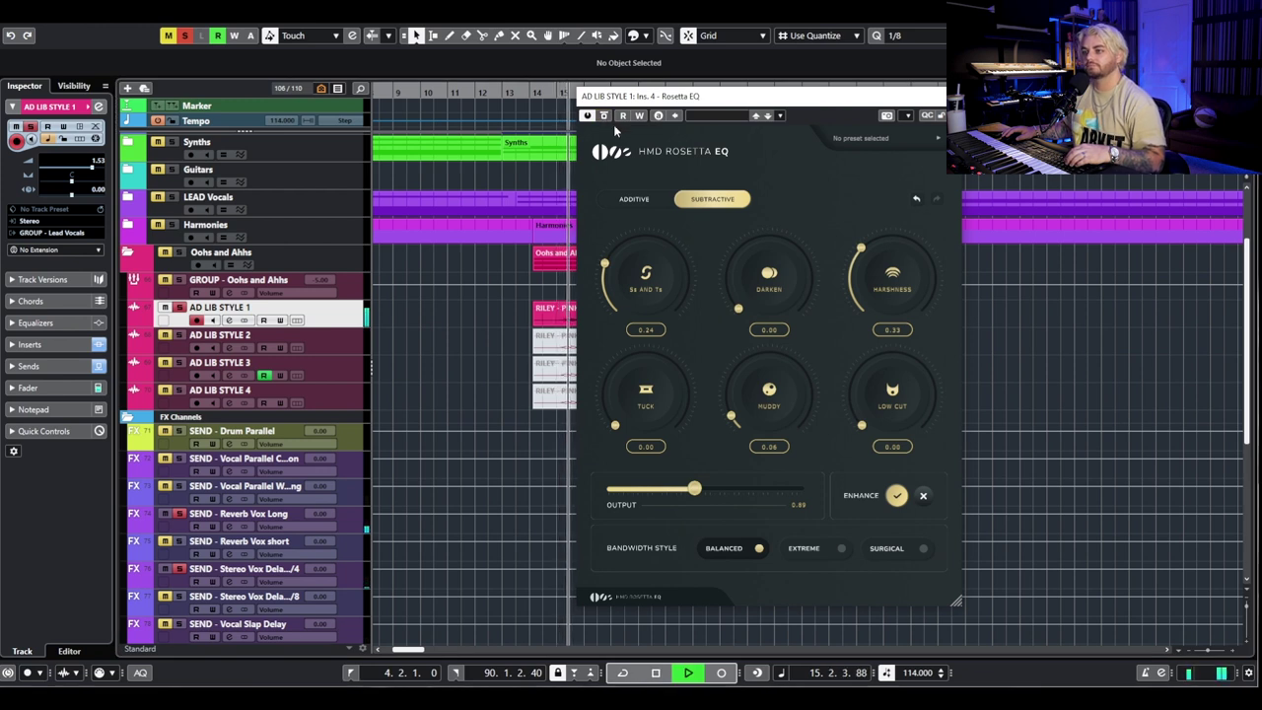
key("space")
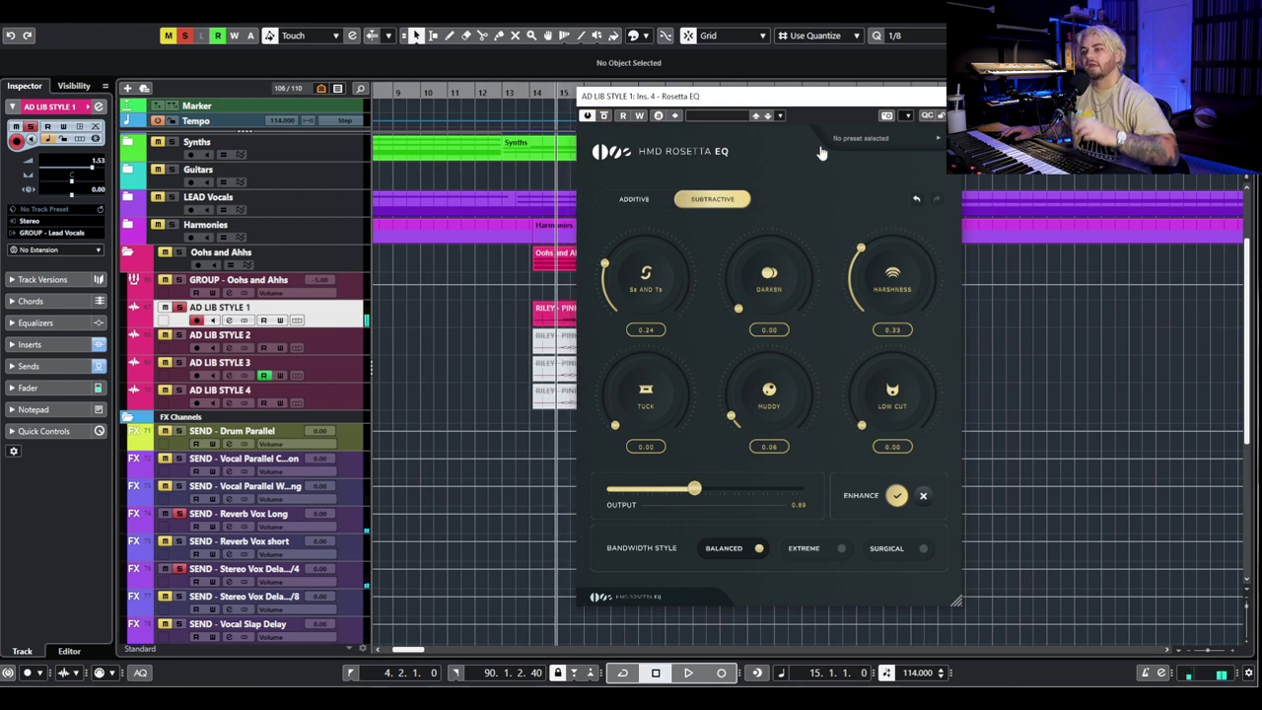
Activate the Auto-Tune Pro insert on AD LIB STYLE 1 with its formant at 105.
left_click(229, 321)
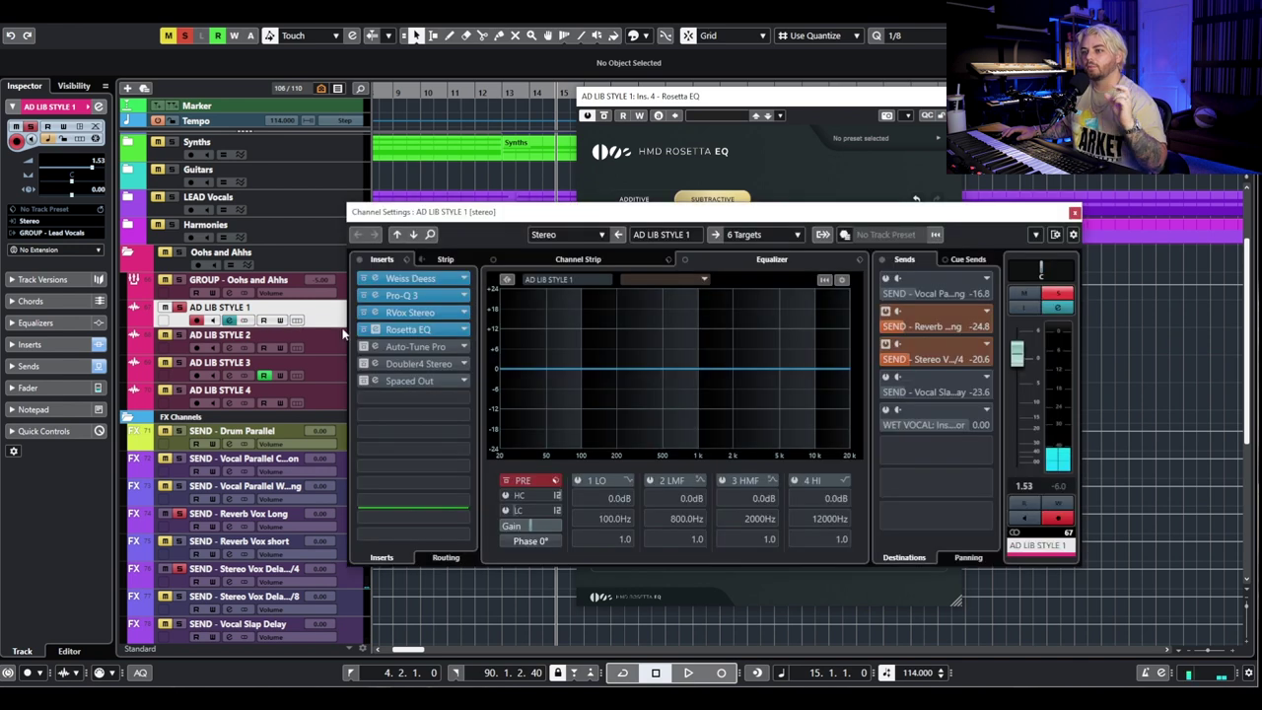
left_click(408, 329)
left_click(415, 346)
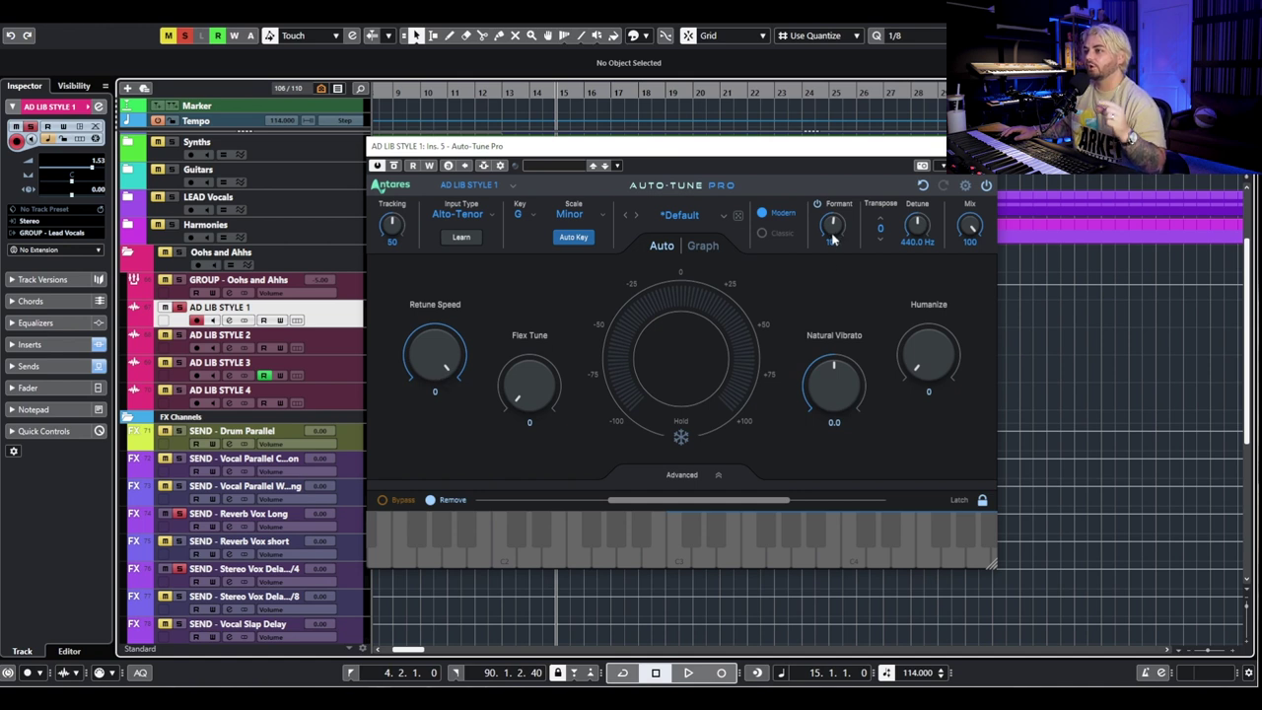
left_click_drag(833, 224, 834, 221)
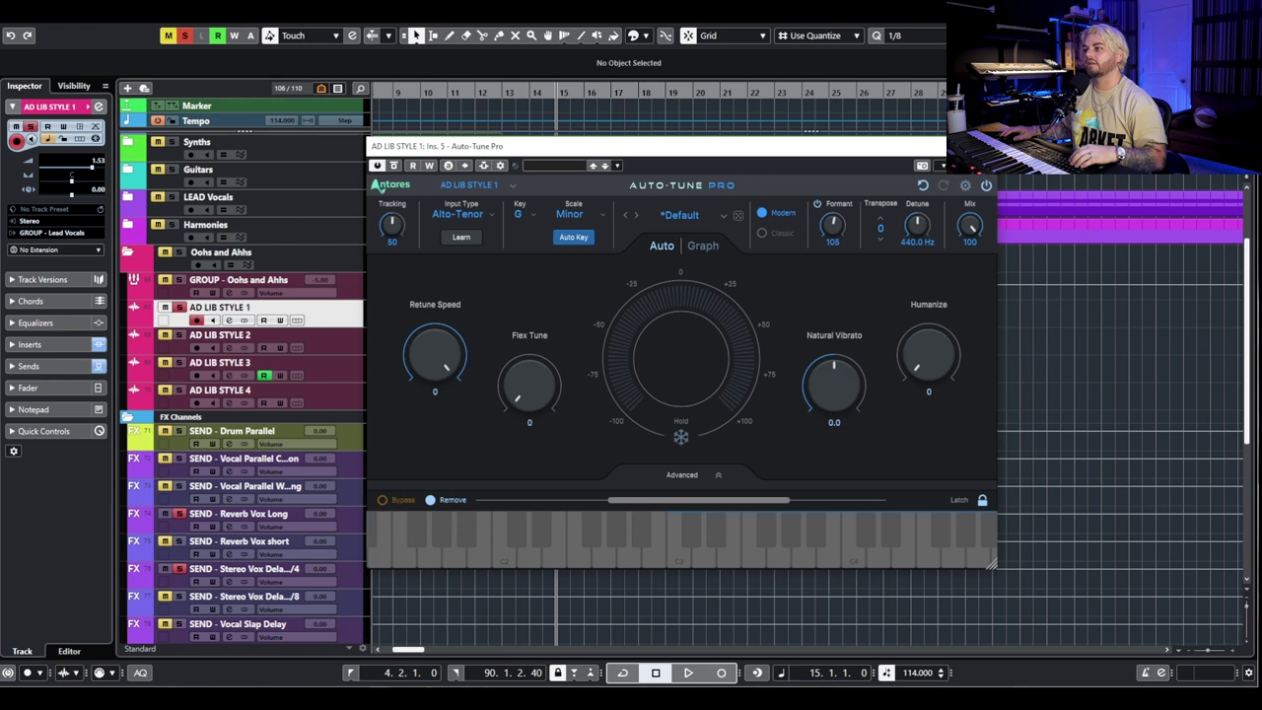
Audition the soloed AD LIB STYLE 1 with Auto-Tune Pro active, first from bar 15 and again from bar 17.
key("space")
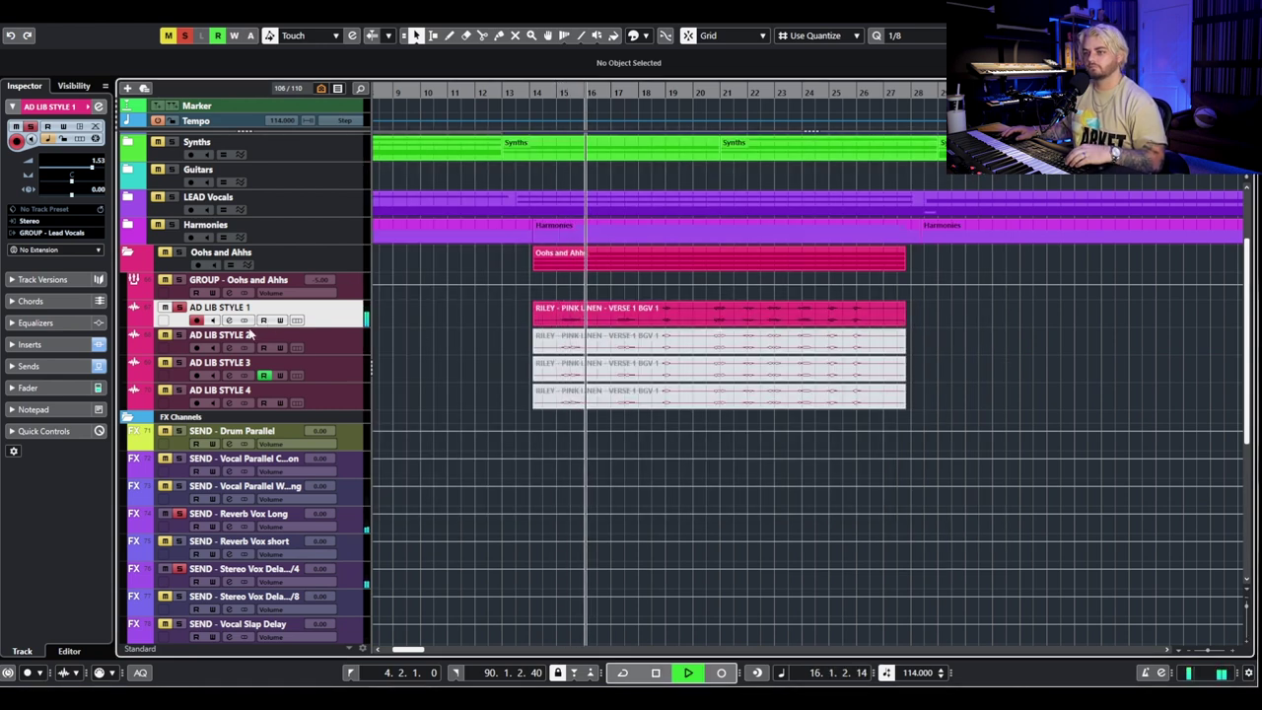
key("space")
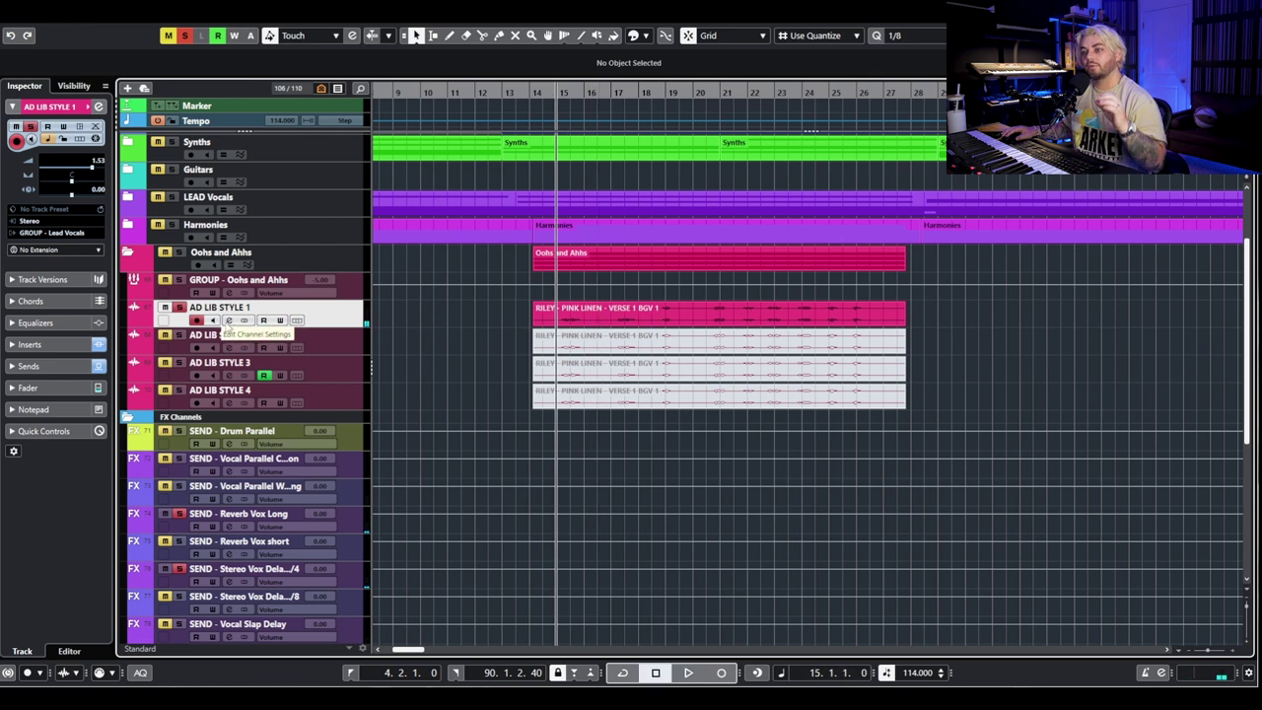
left_click(228, 319)
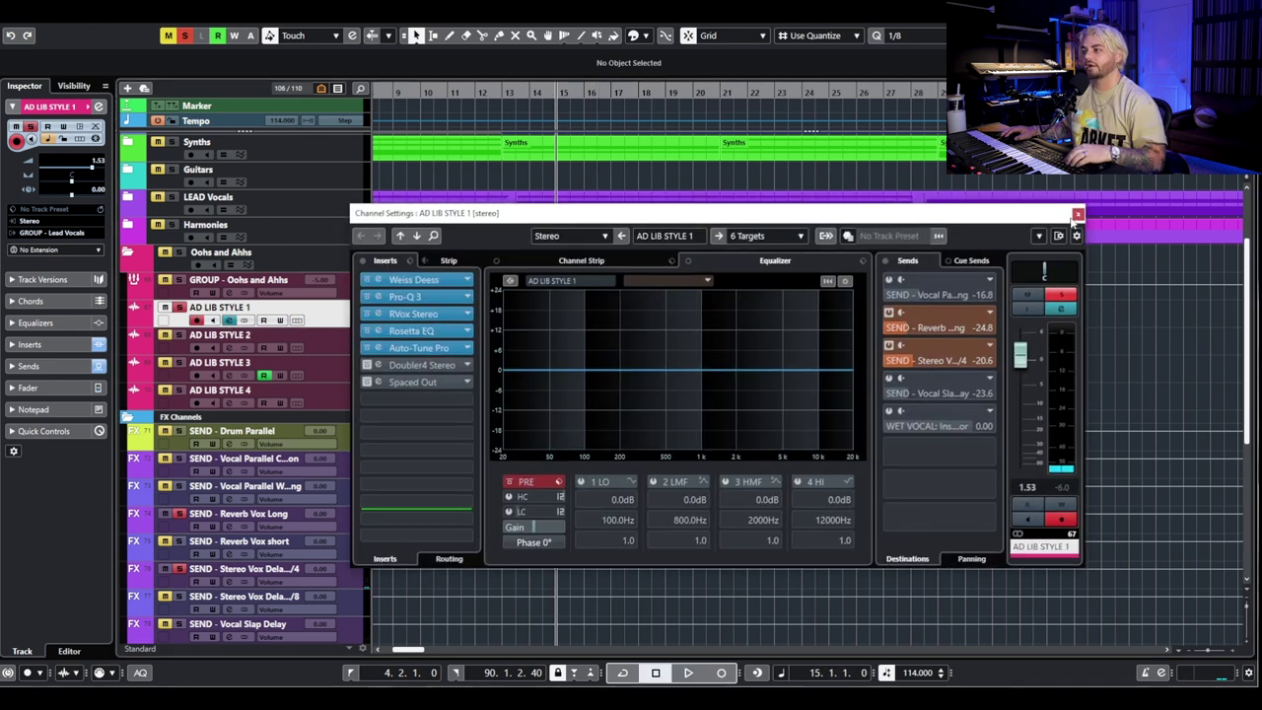
left_click(1074, 212)
left_click(611, 92)
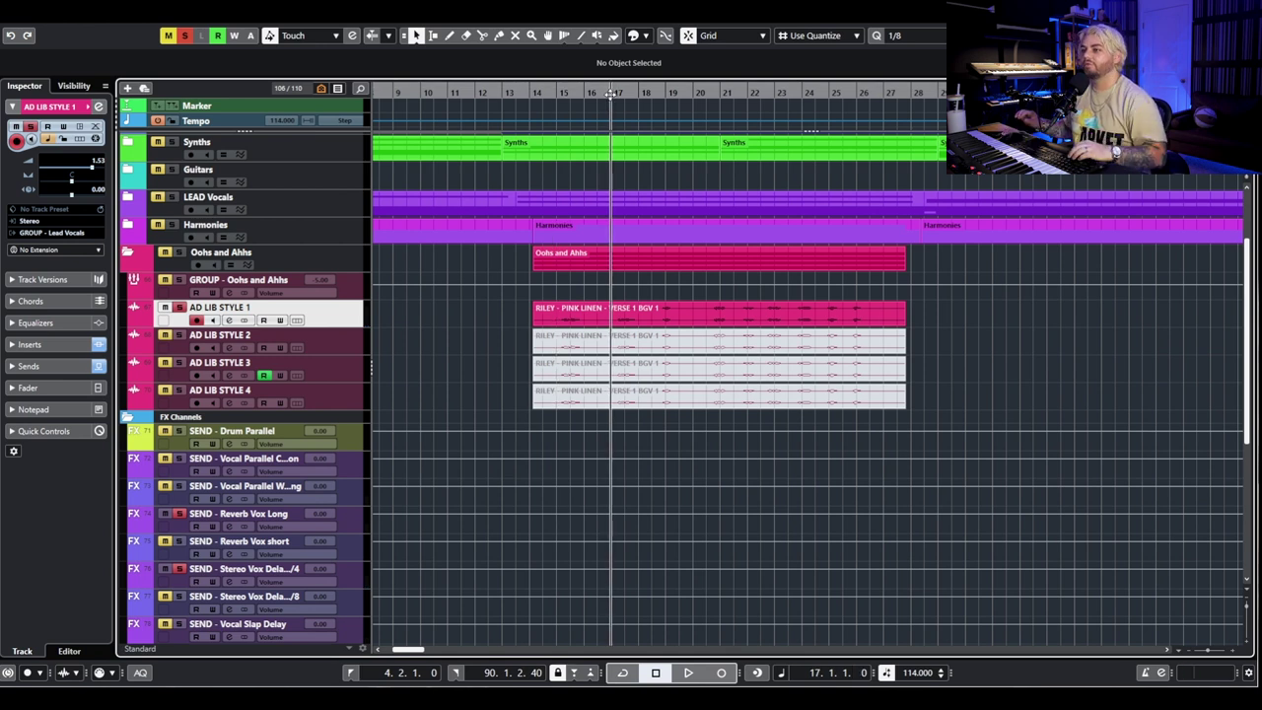
key("space")
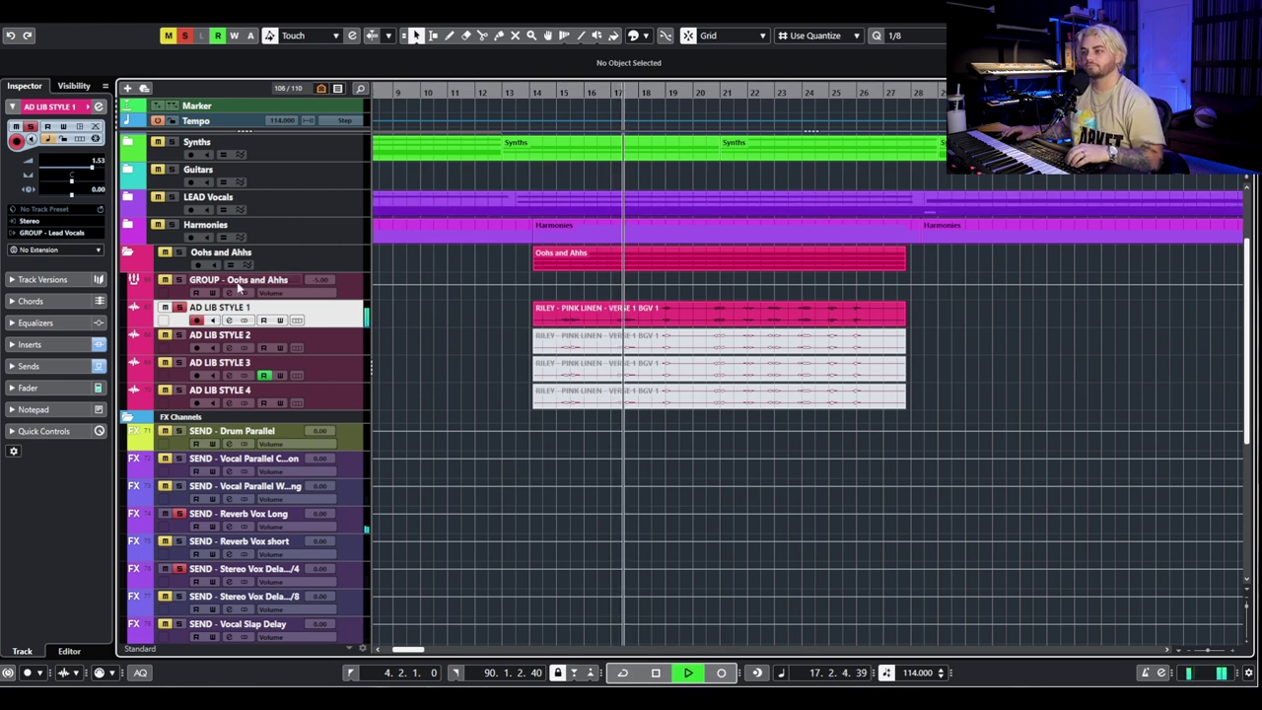
key("space")
Activate the Doubler4 Stereo insert on AD LIB STYLE 1 and review the gain and pan of its voices.
left_click(229, 319)
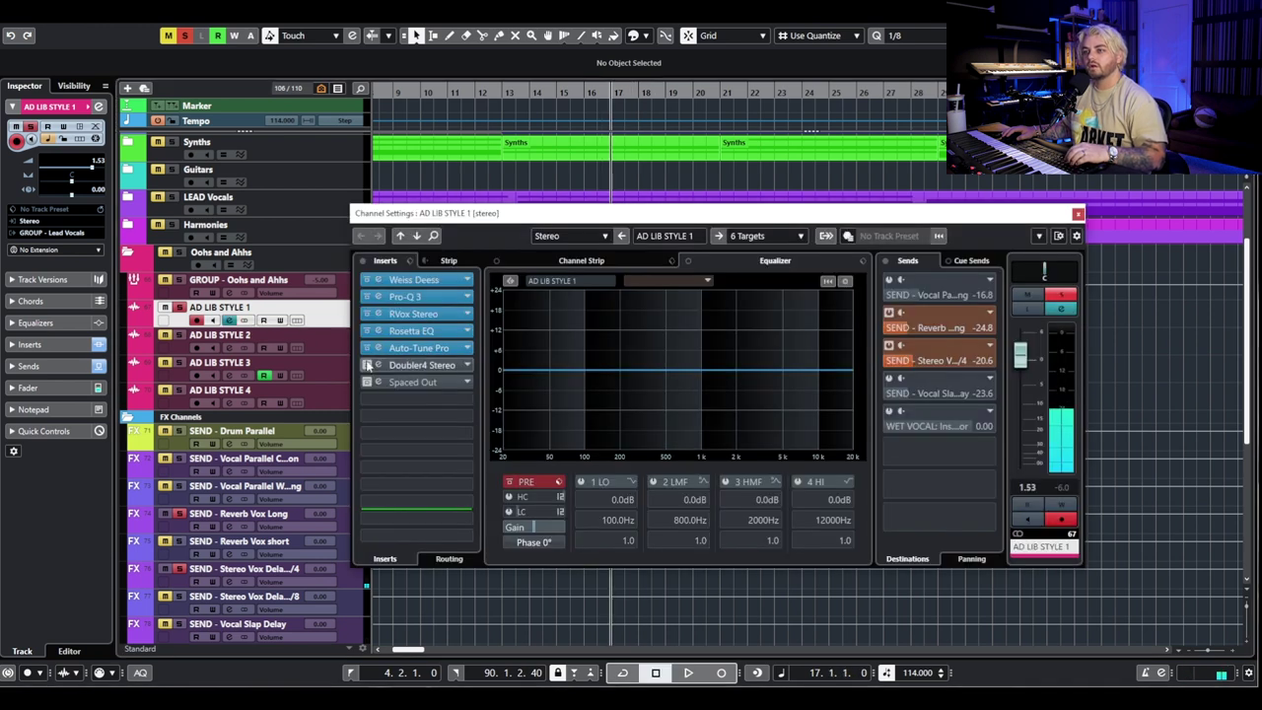
left_click(412, 364)
left_click_drag(1163, 225, 599, 225)
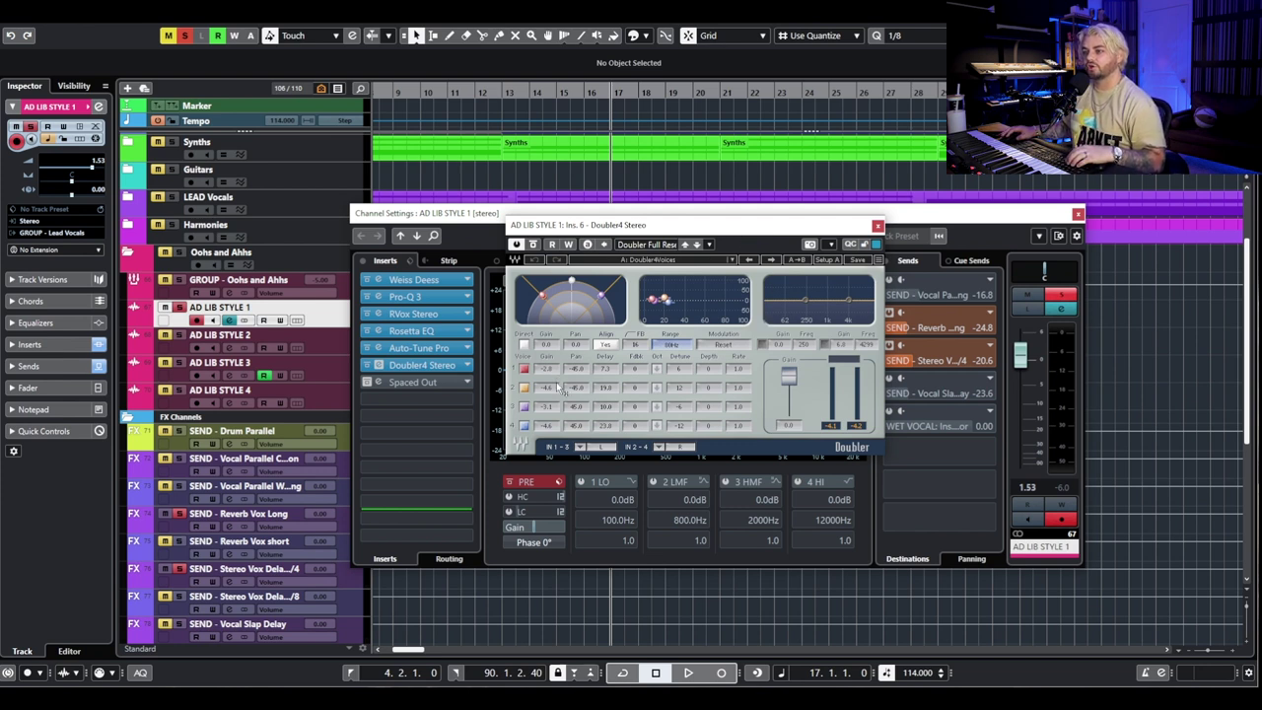
left_click_drag(548, 372, 560, 376)
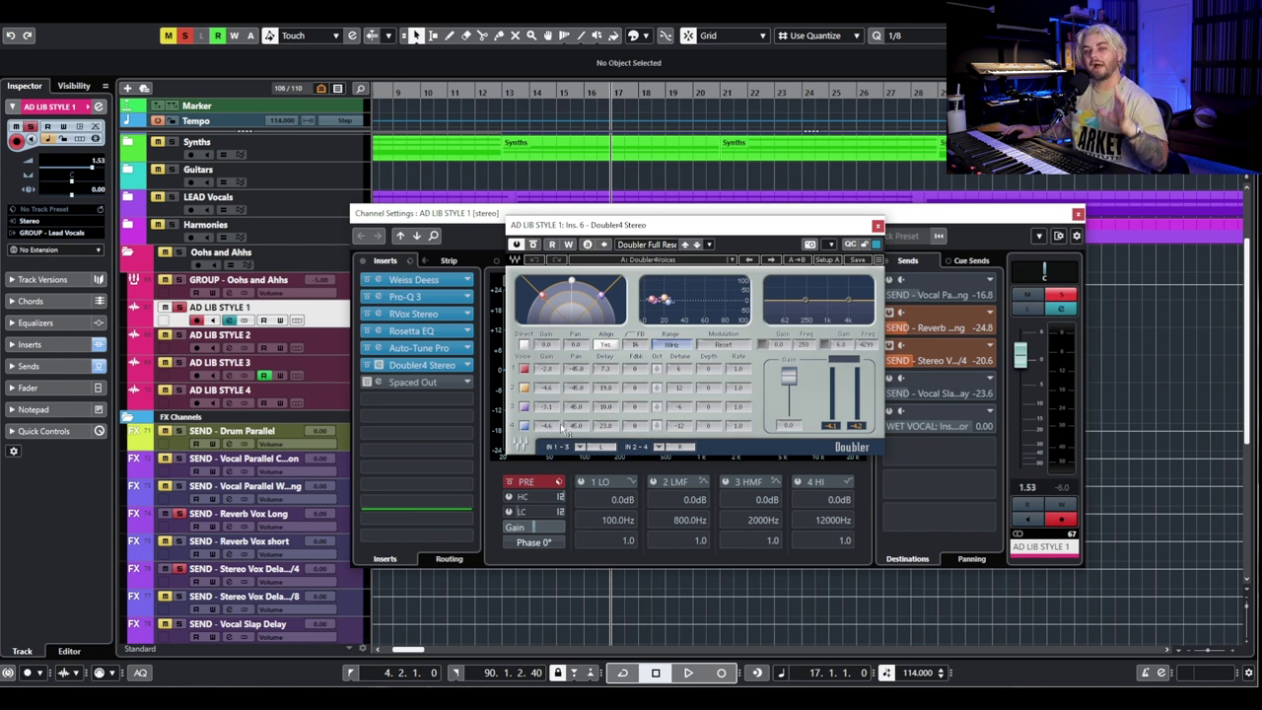
left_click(877, 226)
Listen to the doubled ad lib from bar 17 and recheck the Doubler4 Stereo settings.
key("space")
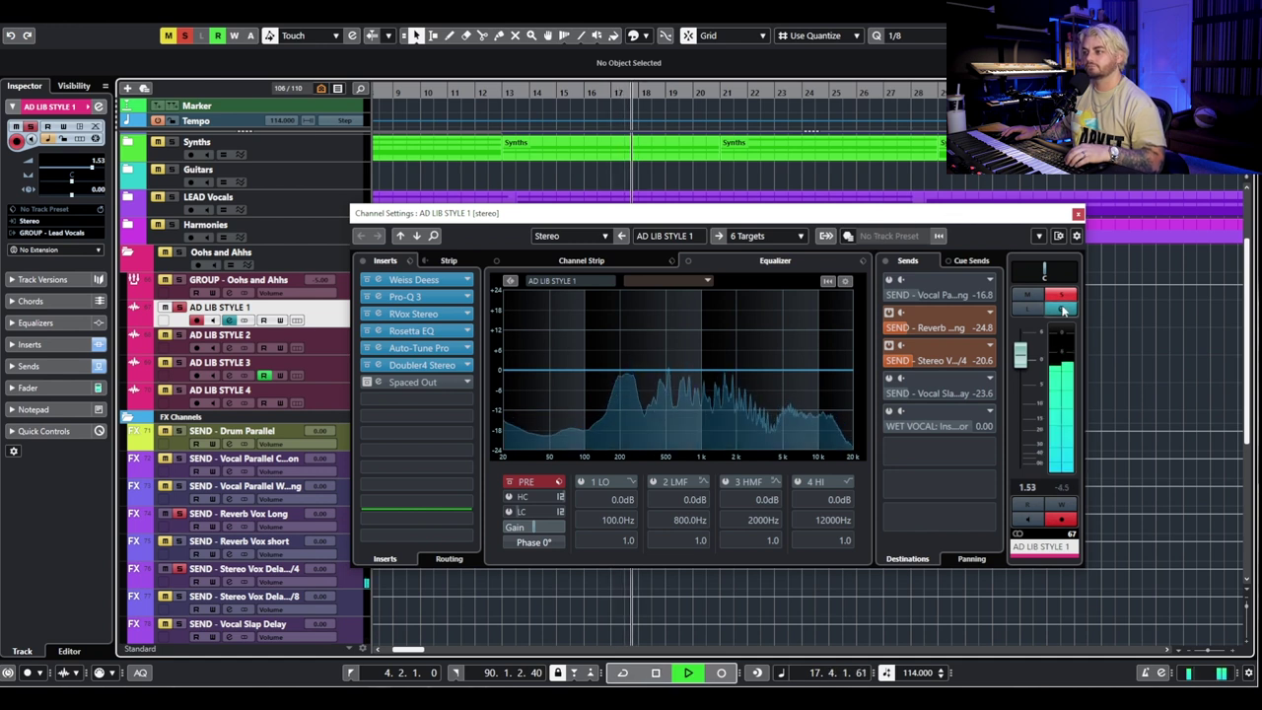
key("space")
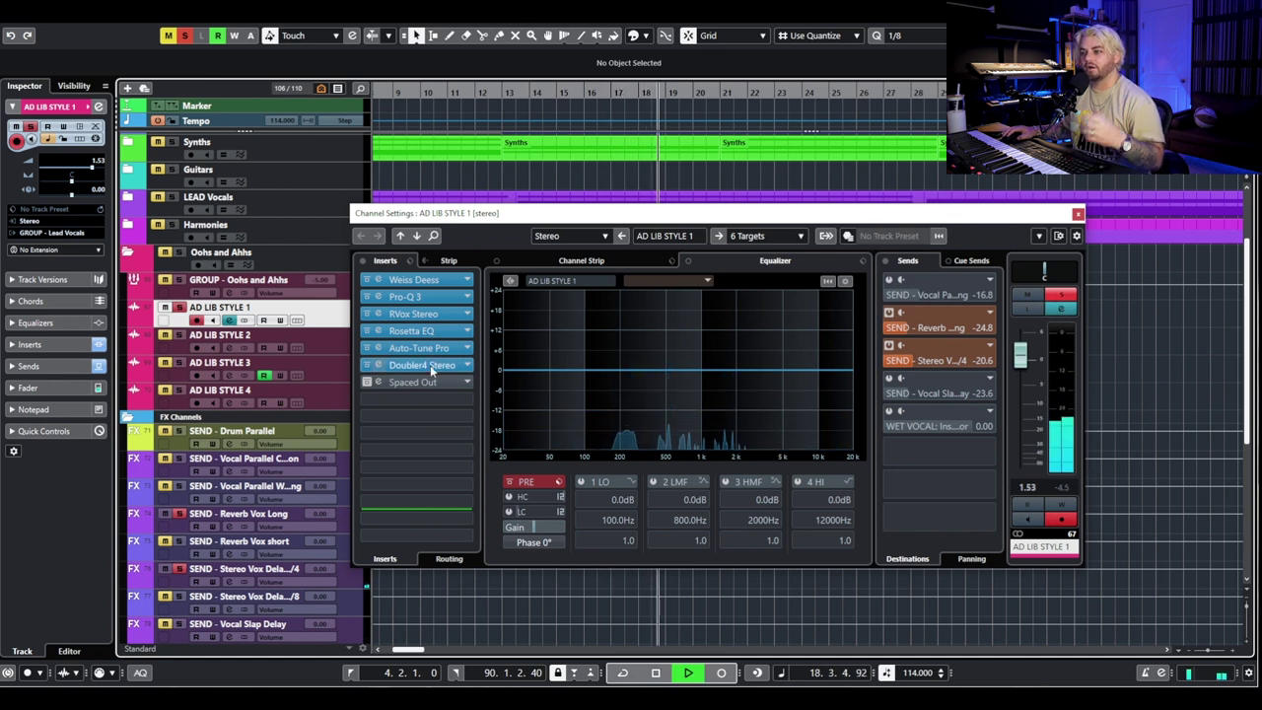
left_click(422, 365)
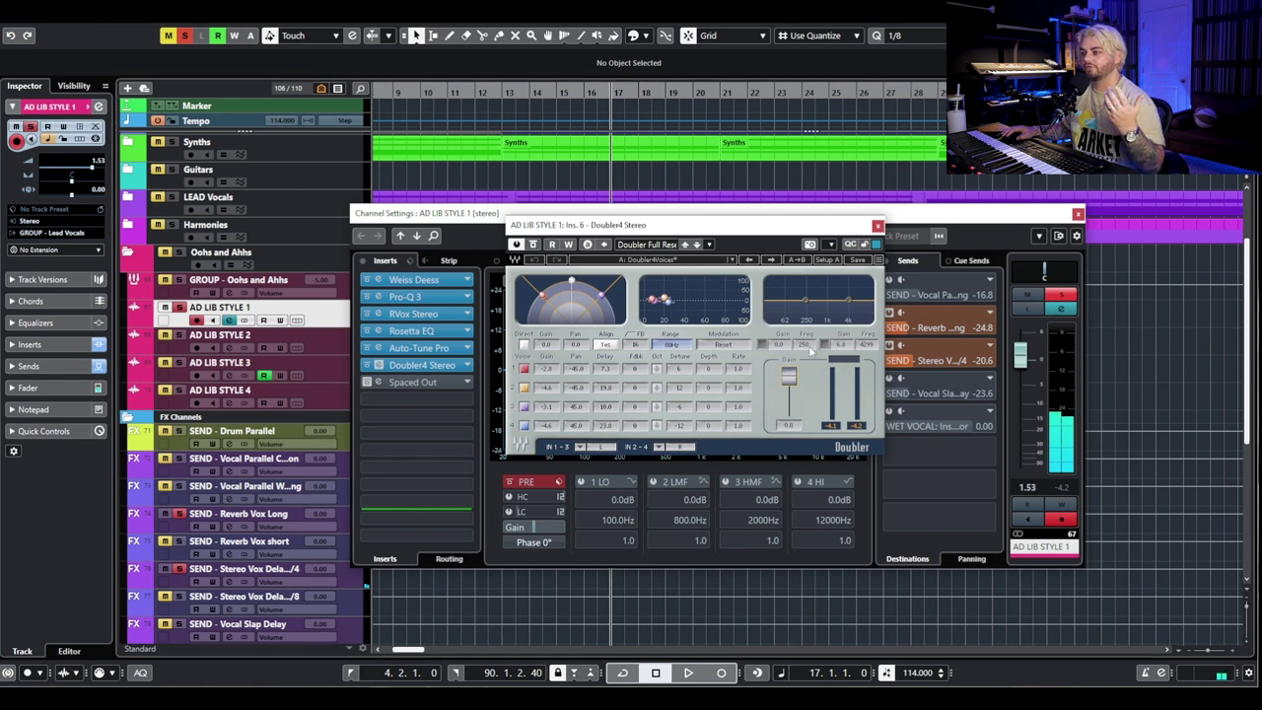
left_click(878, 226)
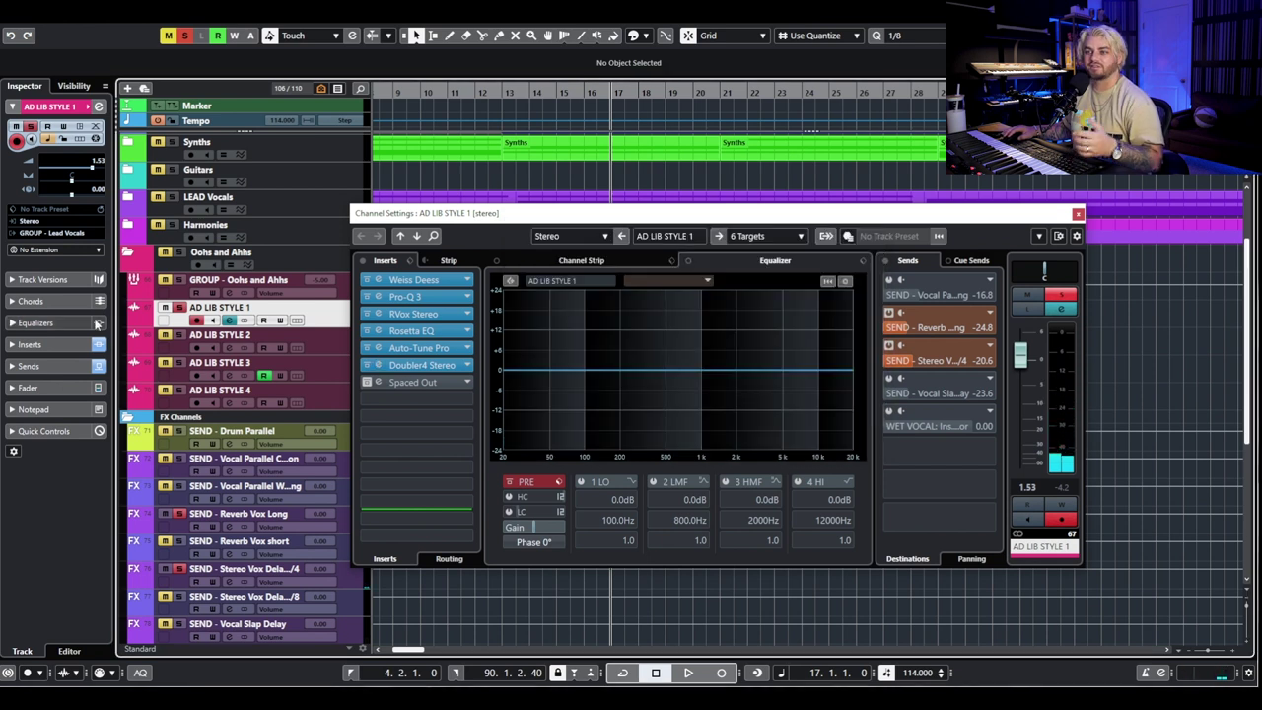
Unsolo AD LIB STYLE 1 and play the doubled ad lib within the full mix from bar 17.
left_click(180, 308)
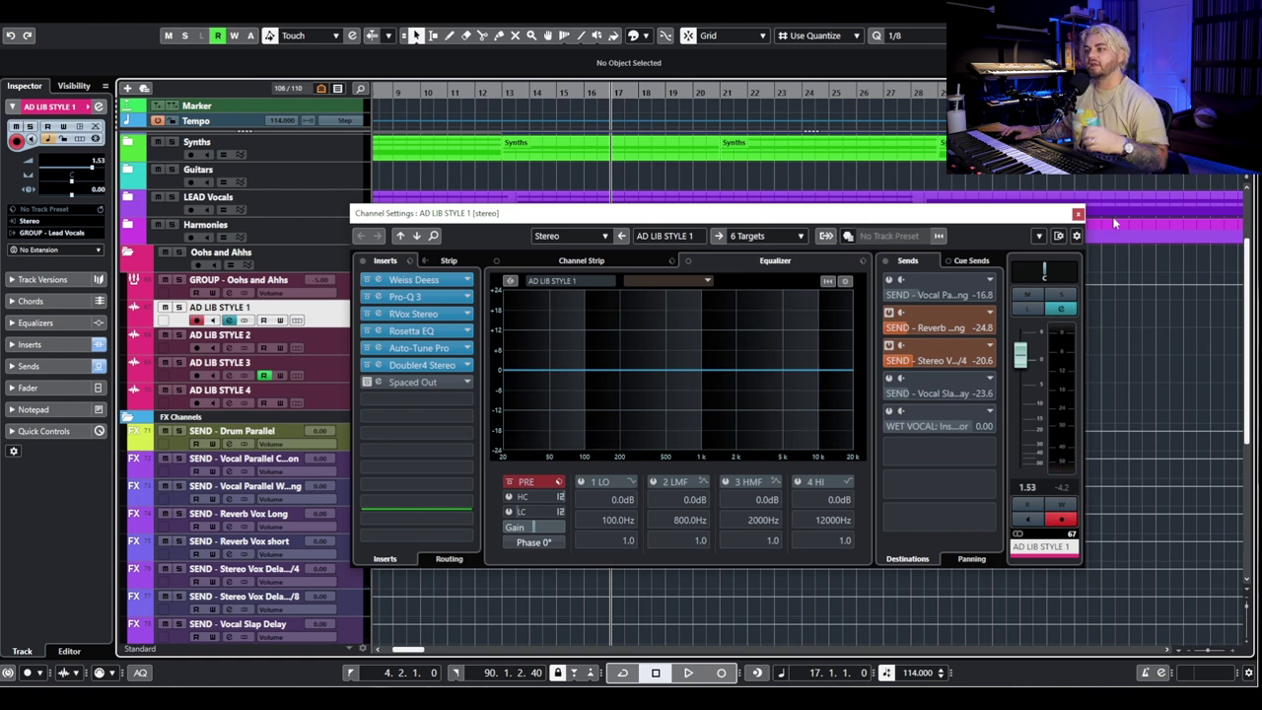
left_click(1079, 215)
key("g")
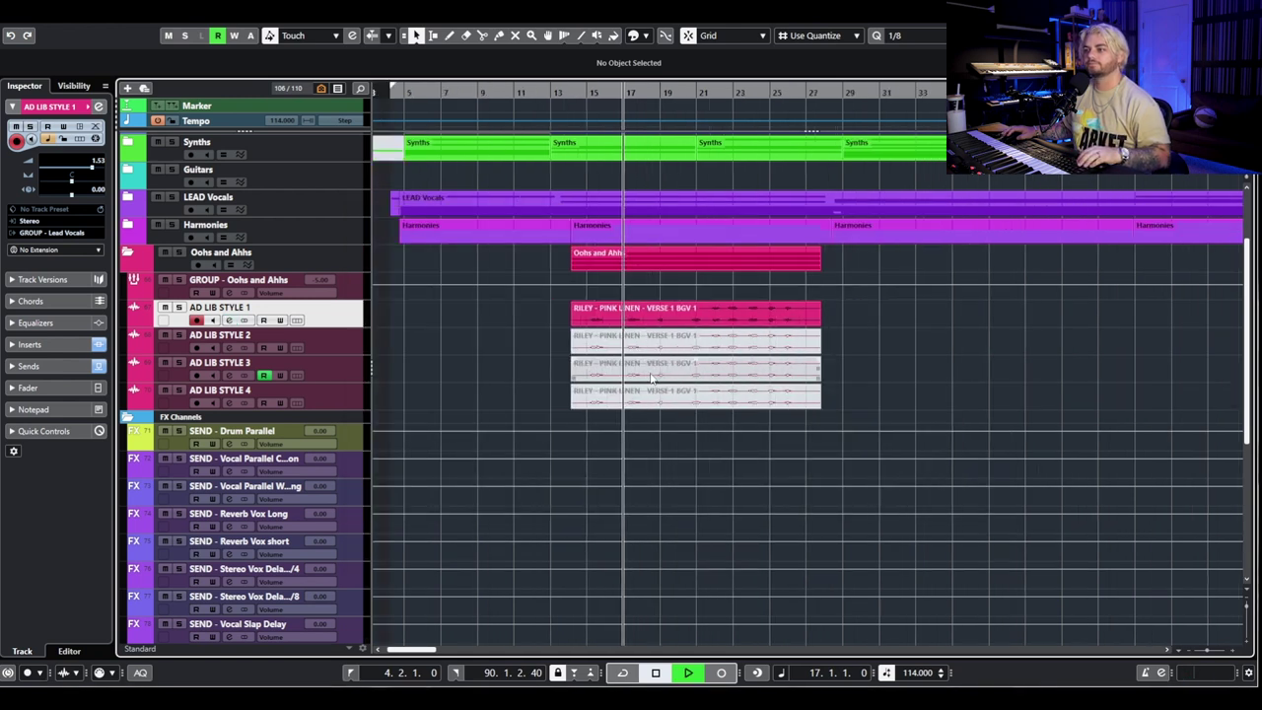
key("space")
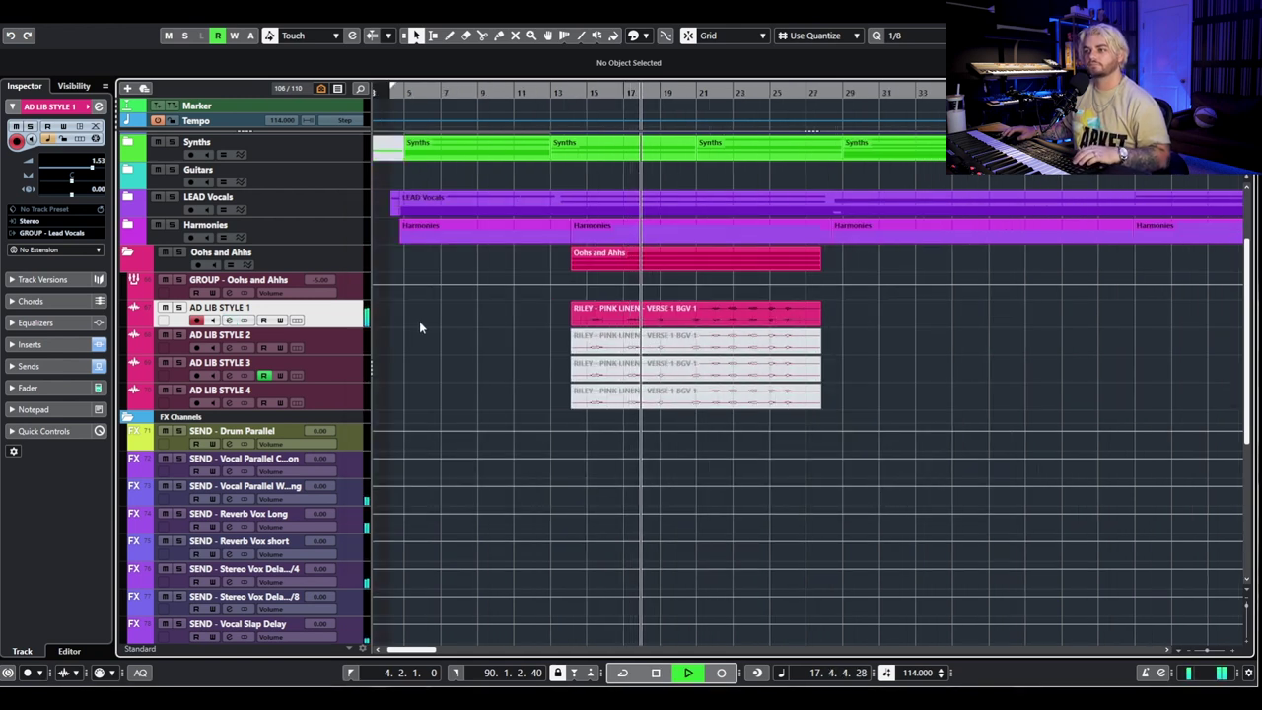
key("space")
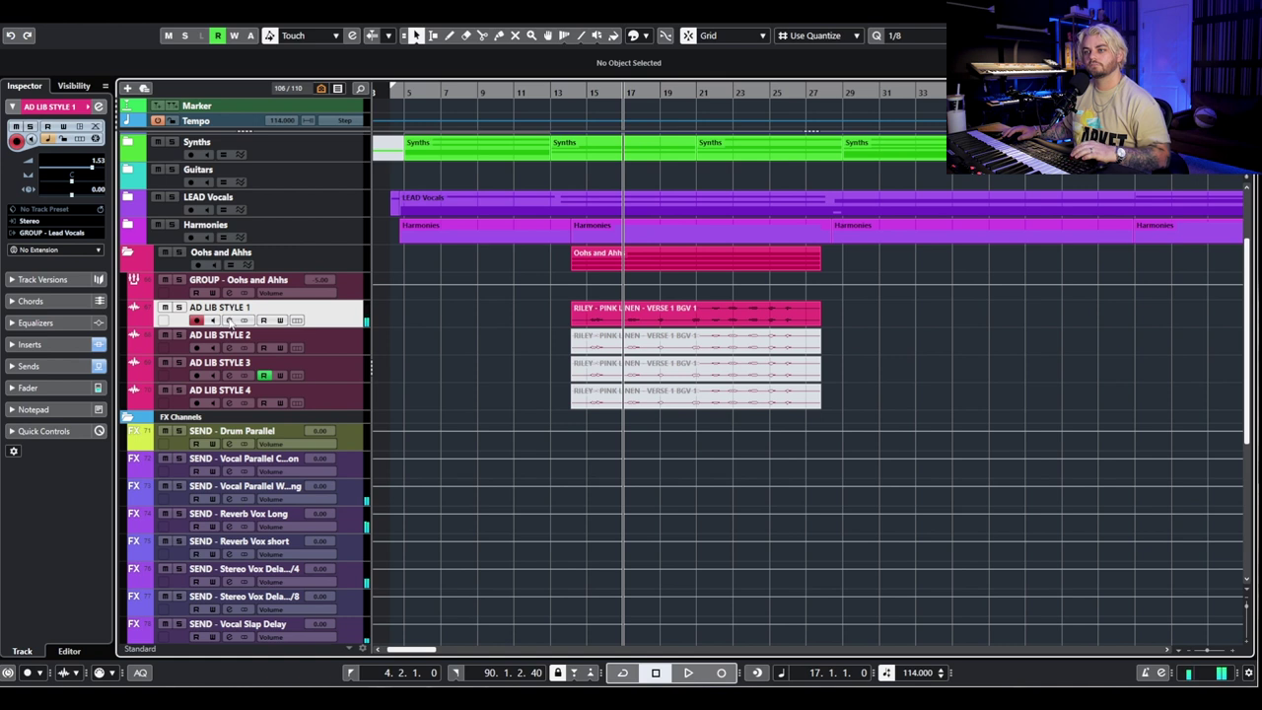
Activate the Spaced Out insert on AD LIB STYLE 1 and move its editor fully into view.
left_click(229, 321)
left_click(367, 383)
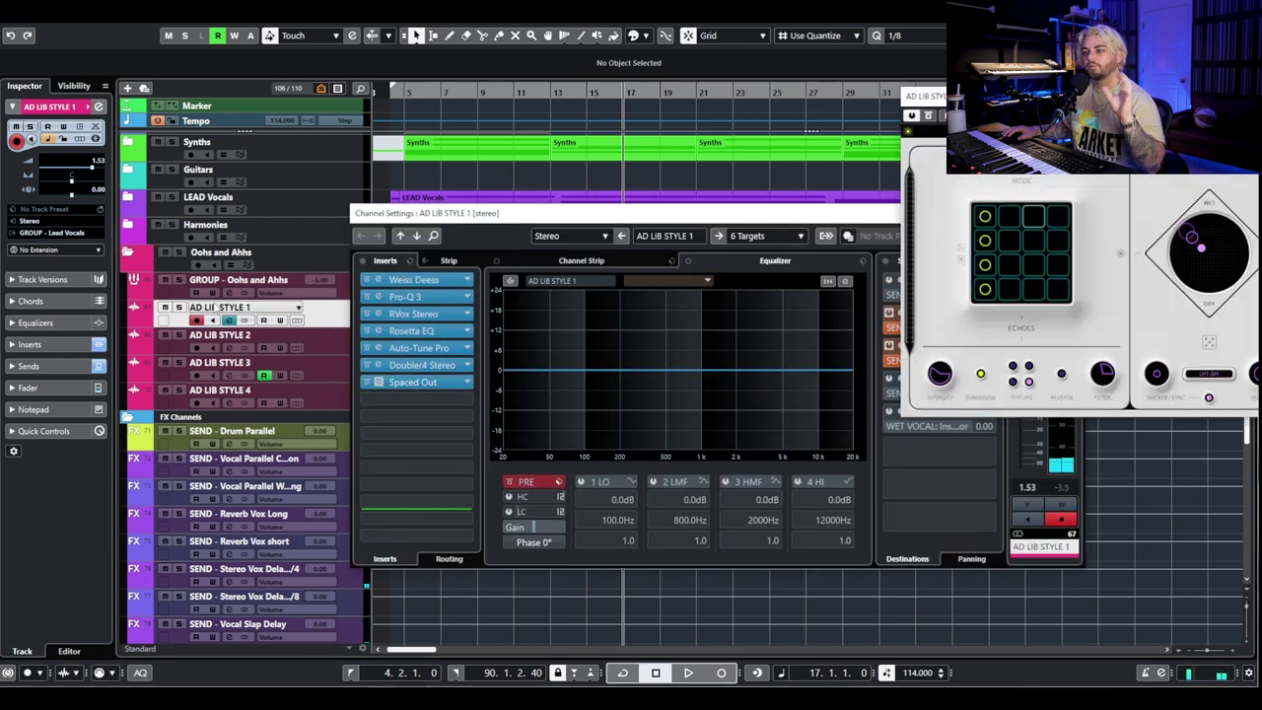
left_click_drag(1120, 99, 570, 158)
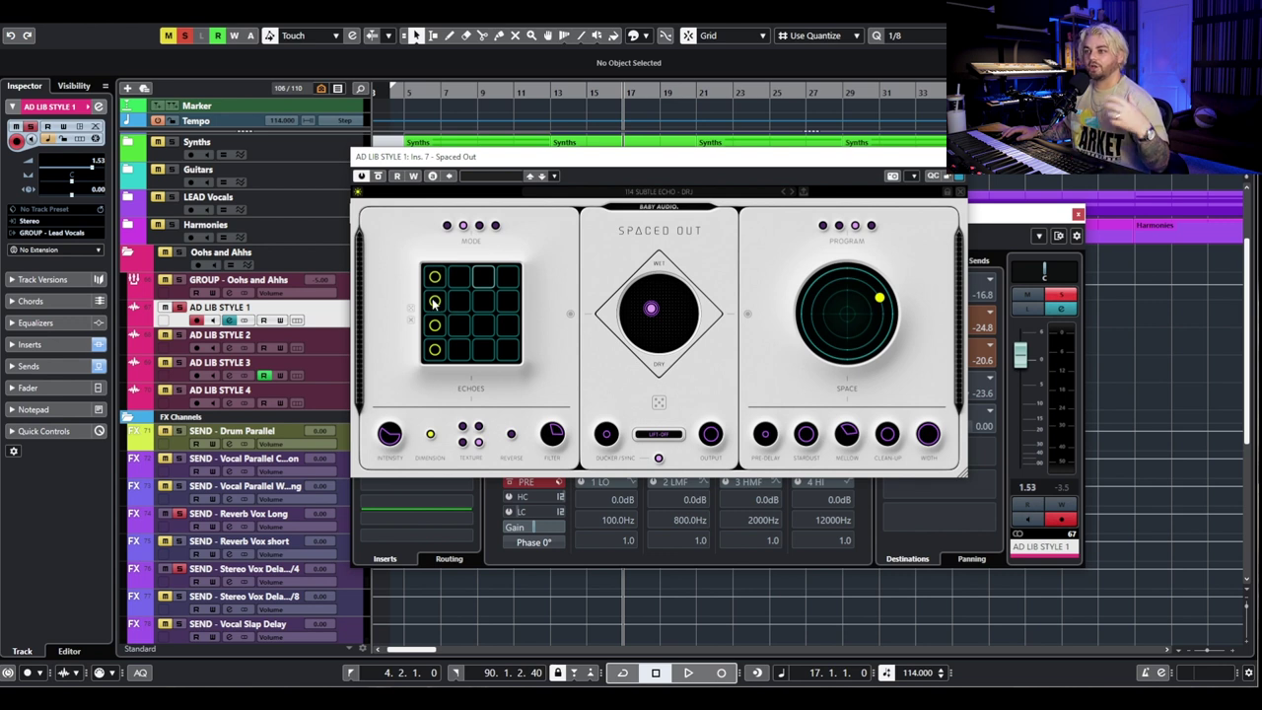
Audition the soloed ad lib with Spaced Out active from bar 17, and close the plugin and channel settings.
key("space")
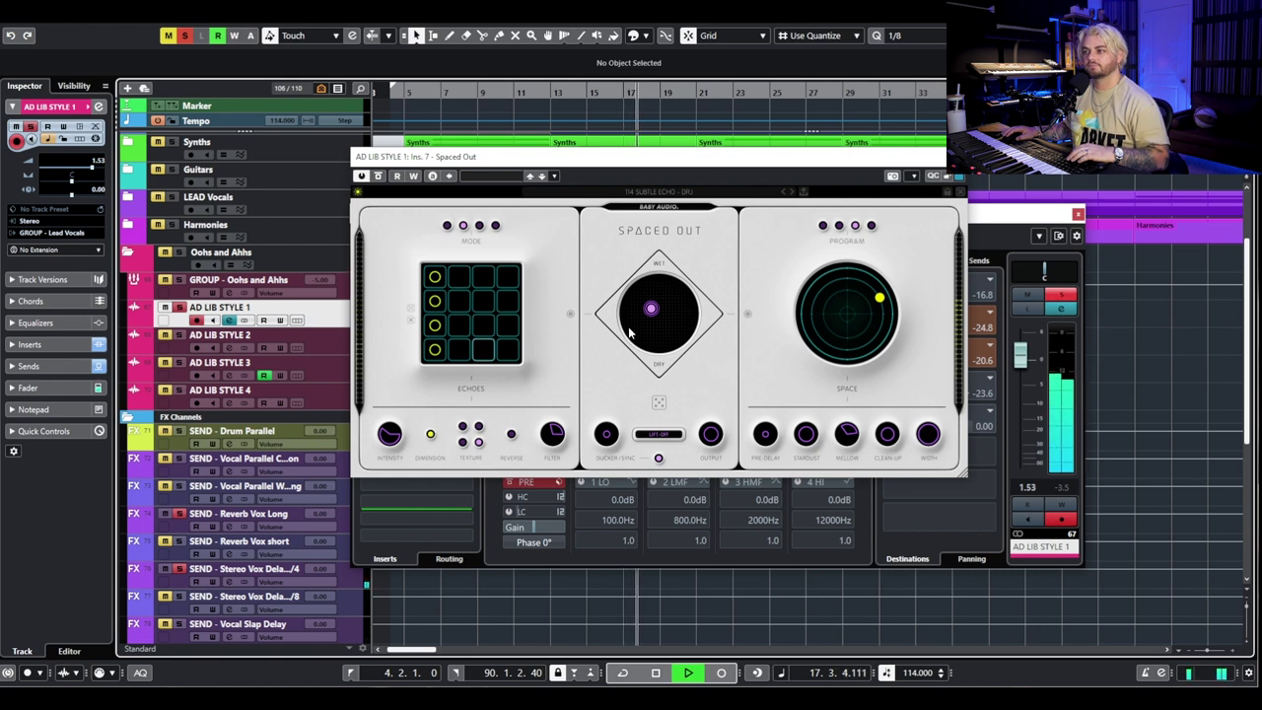
key("space")
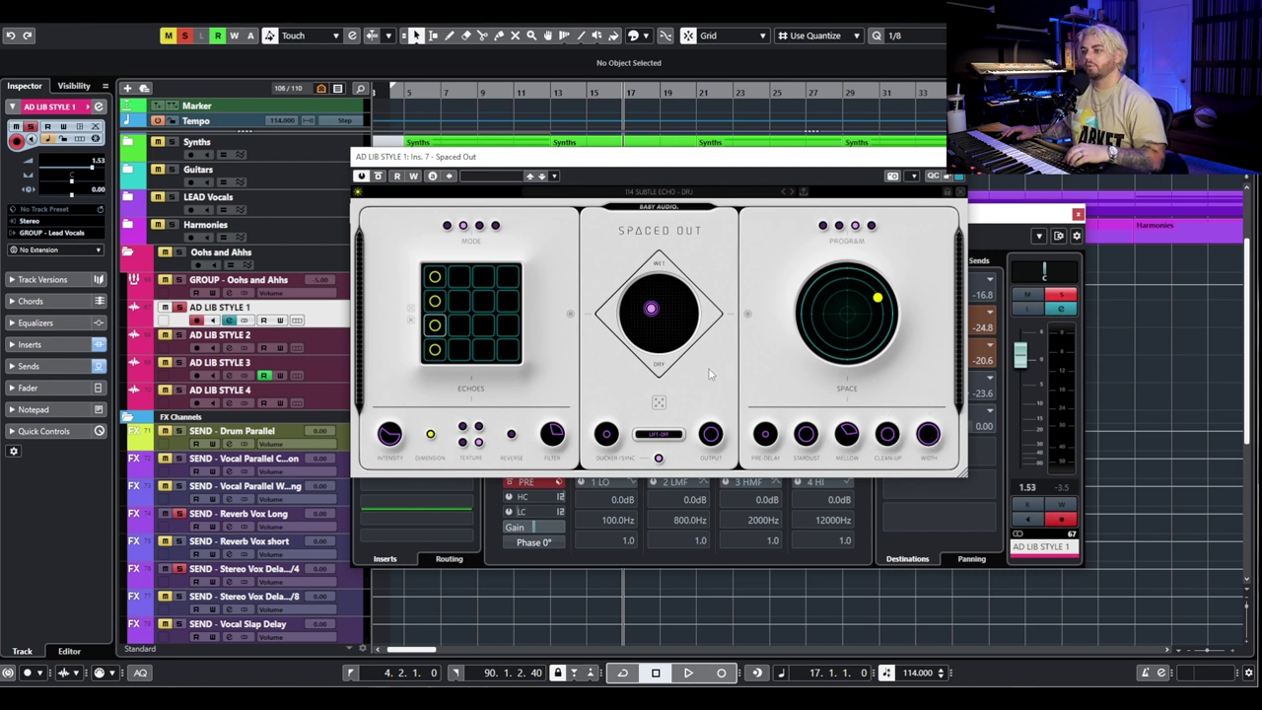
left_click(956, 157)
left_click(1078, 213)
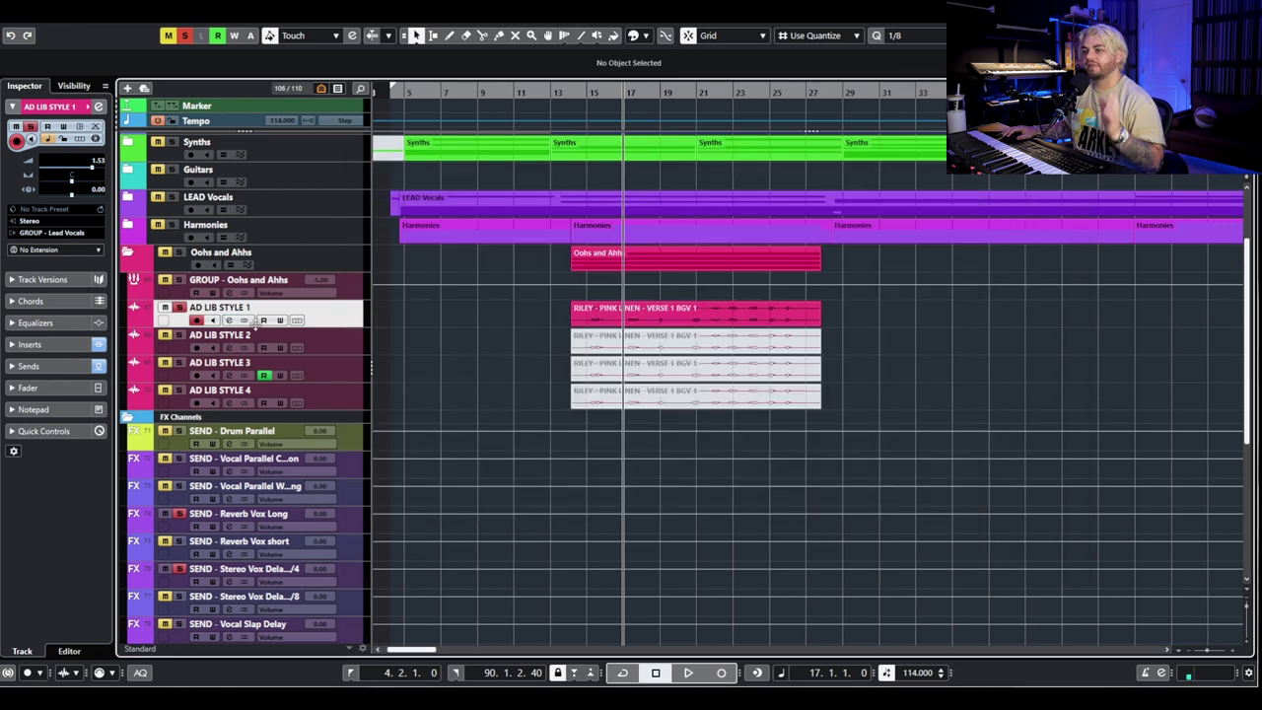
Unsolo AD LIB STYLE 1 and play the full mix from the start of the ad lib clip at bar 14.
left_click(179, 307)
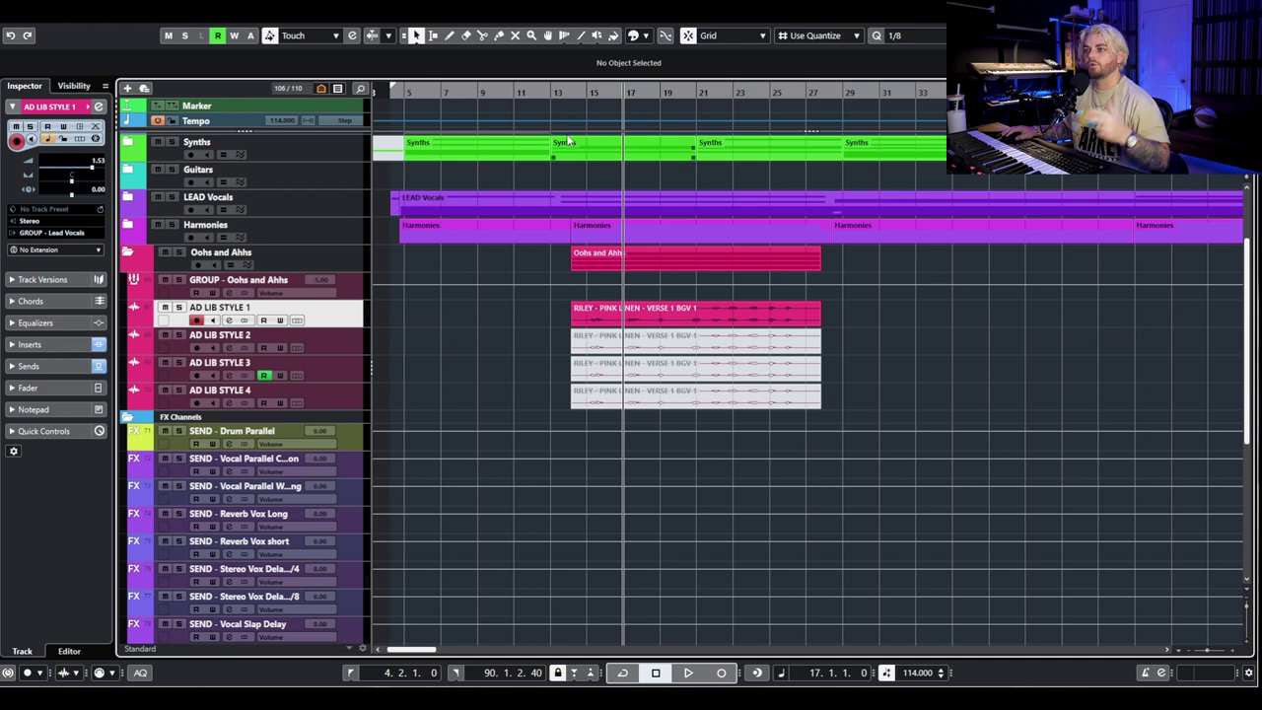
left_click(570, 95)
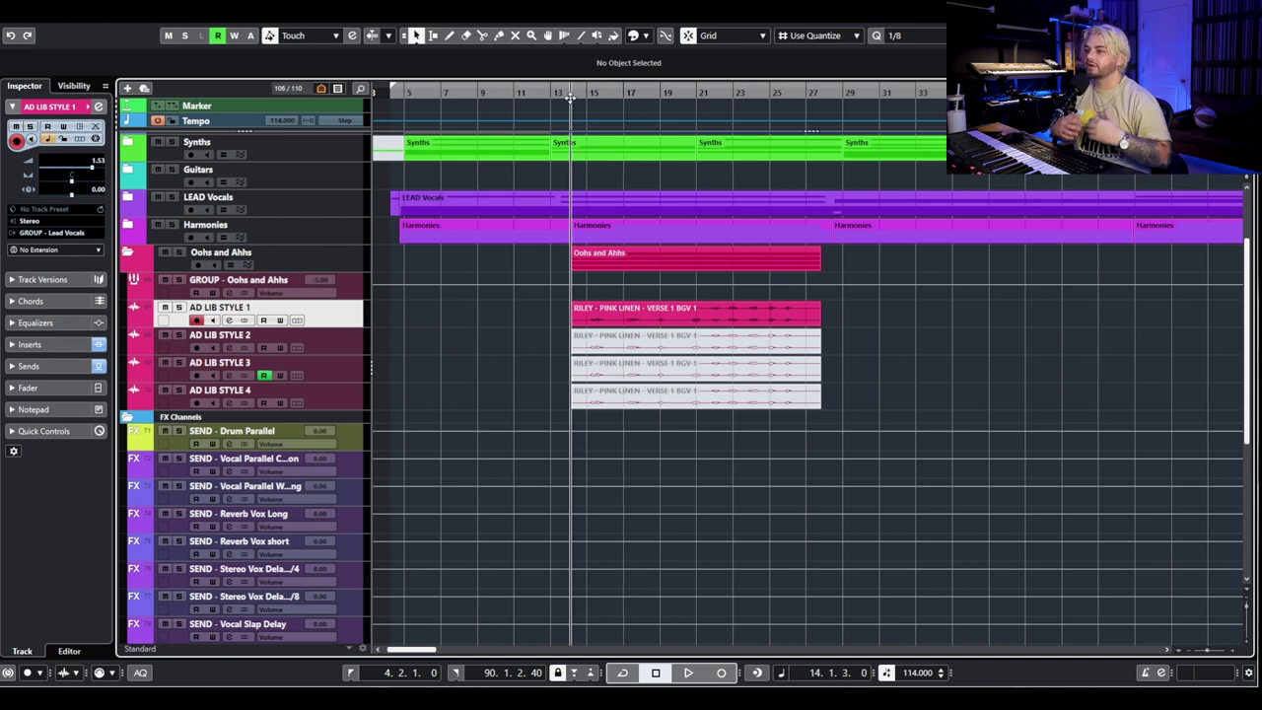
key("space")
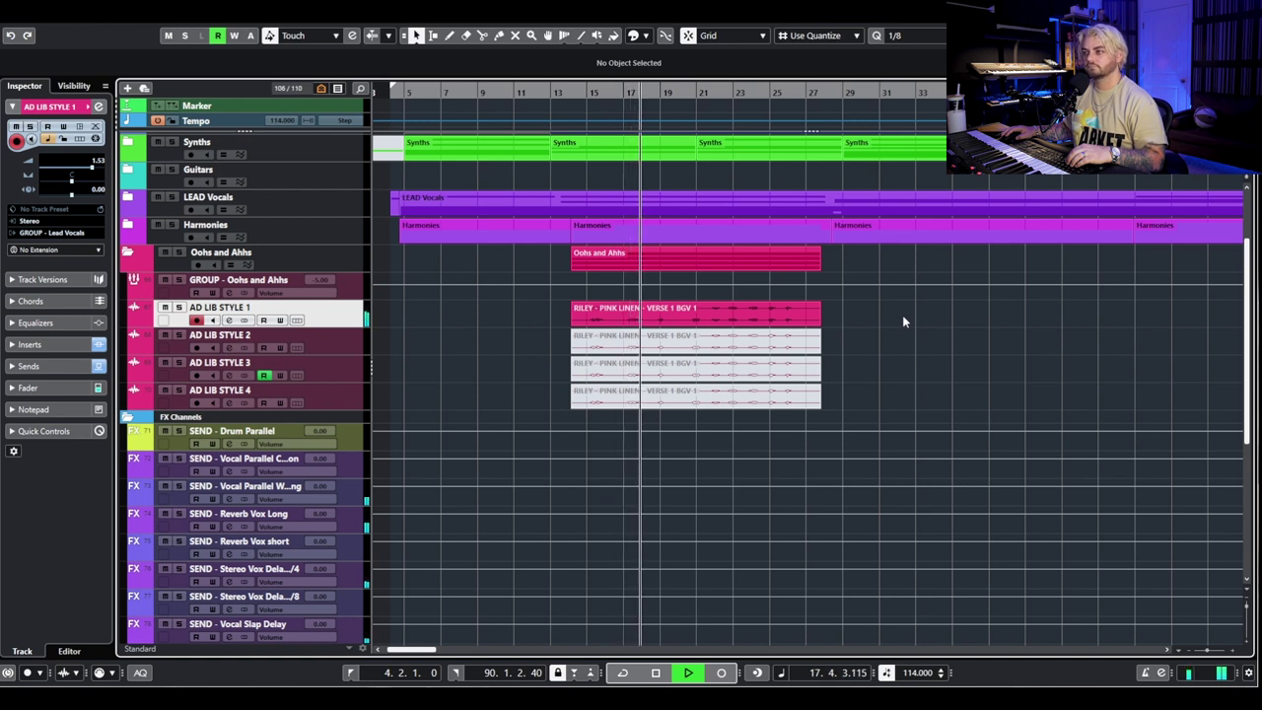
Stop playback, mute the AD LIB STYLE 1 clip, and solo the AD LIB STYLE 2 track with its clip unmuted.
key("space")
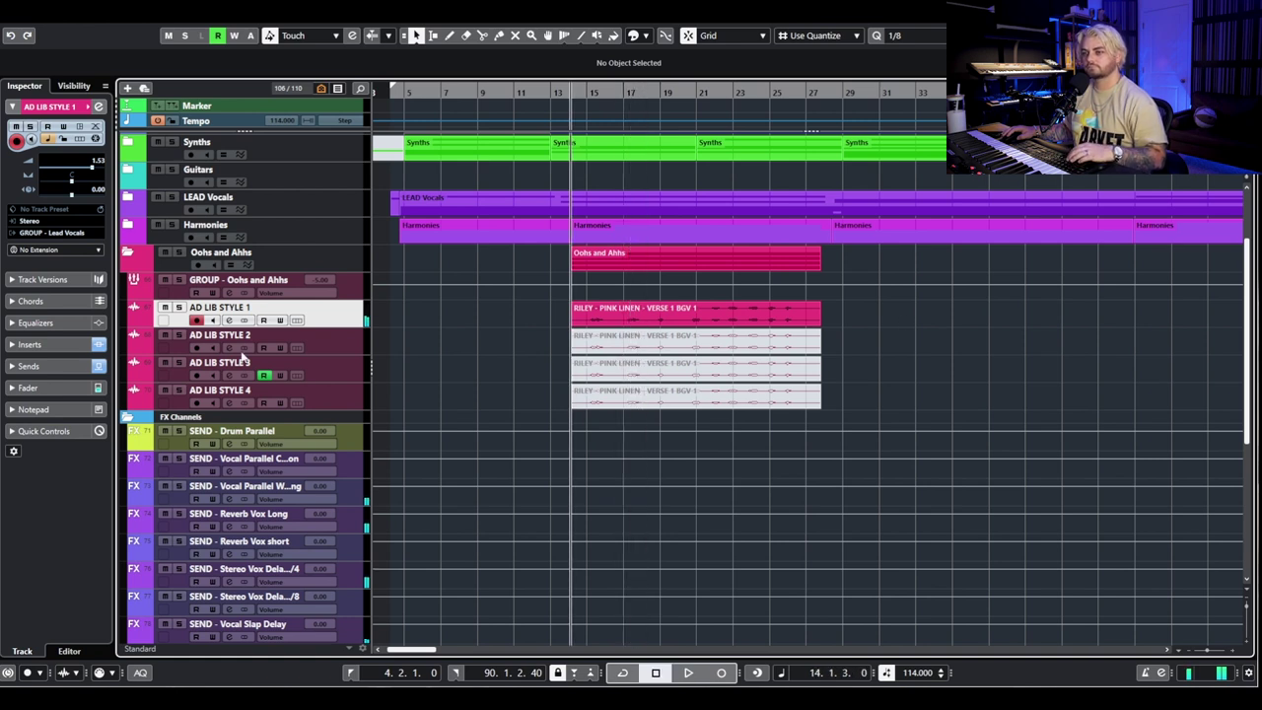
left_click(178, 308)
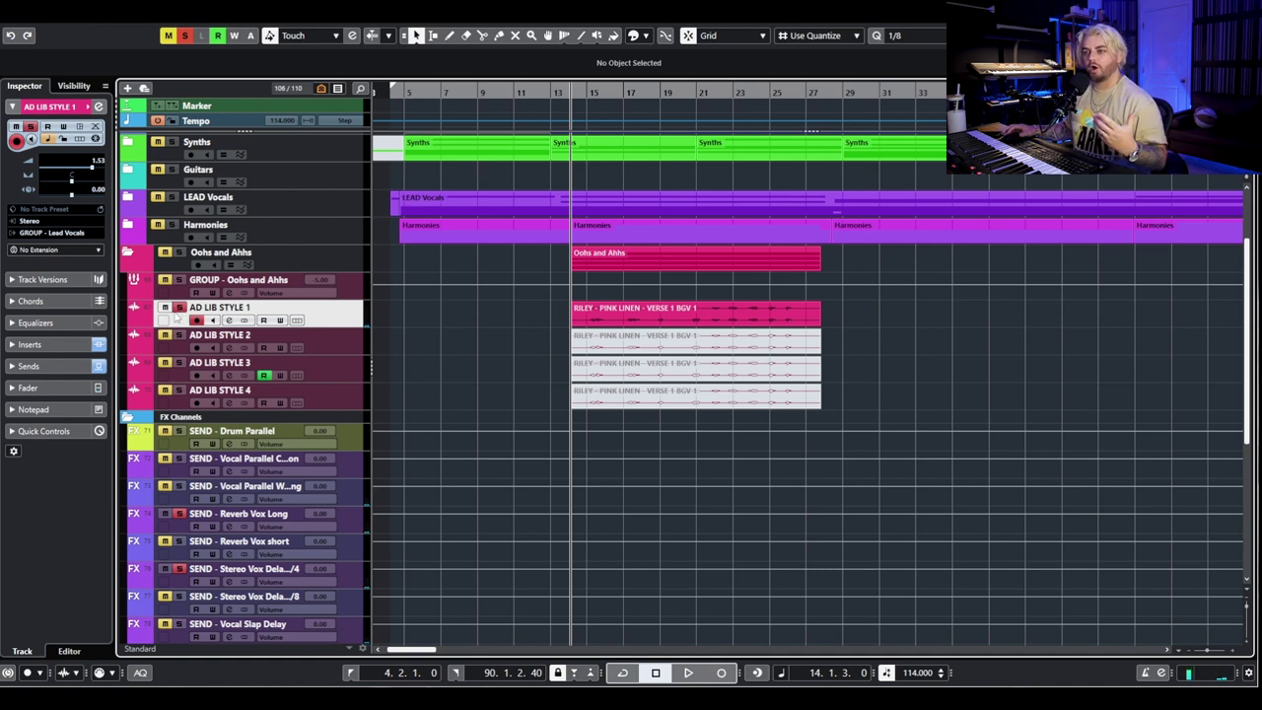
left_click(178, 309)
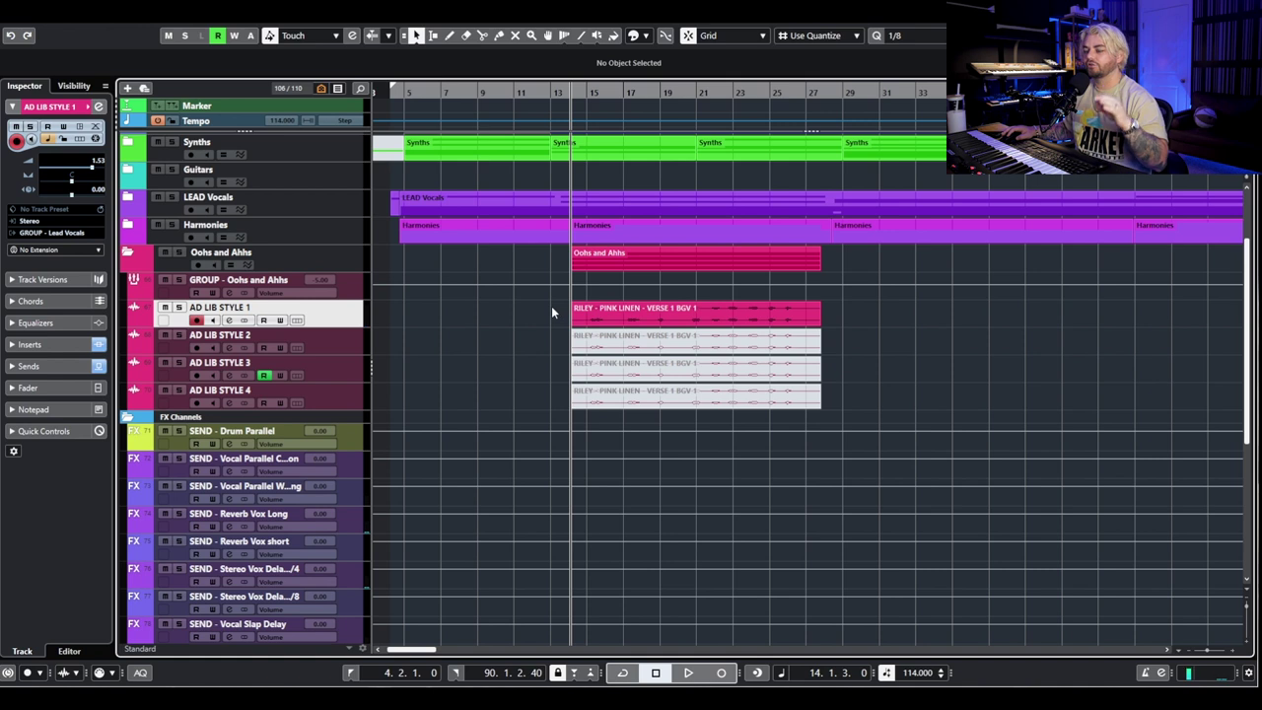
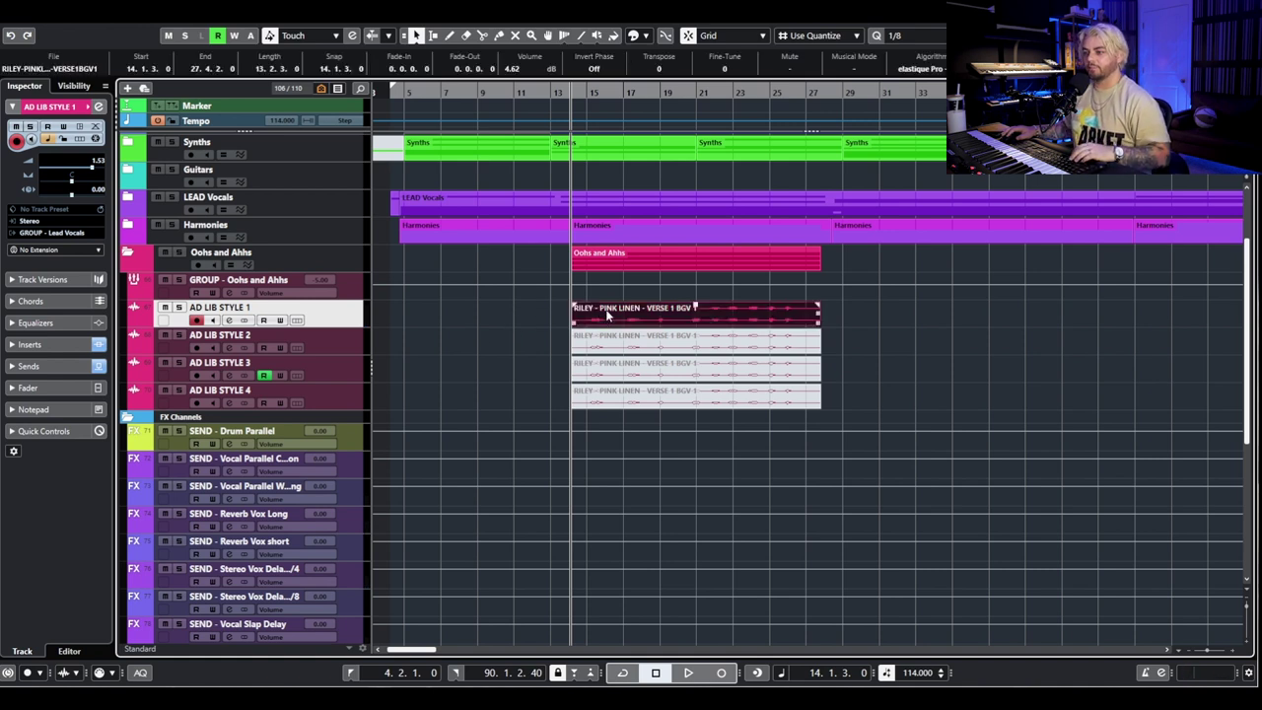
key("shift+m")
left_click(179, 335)
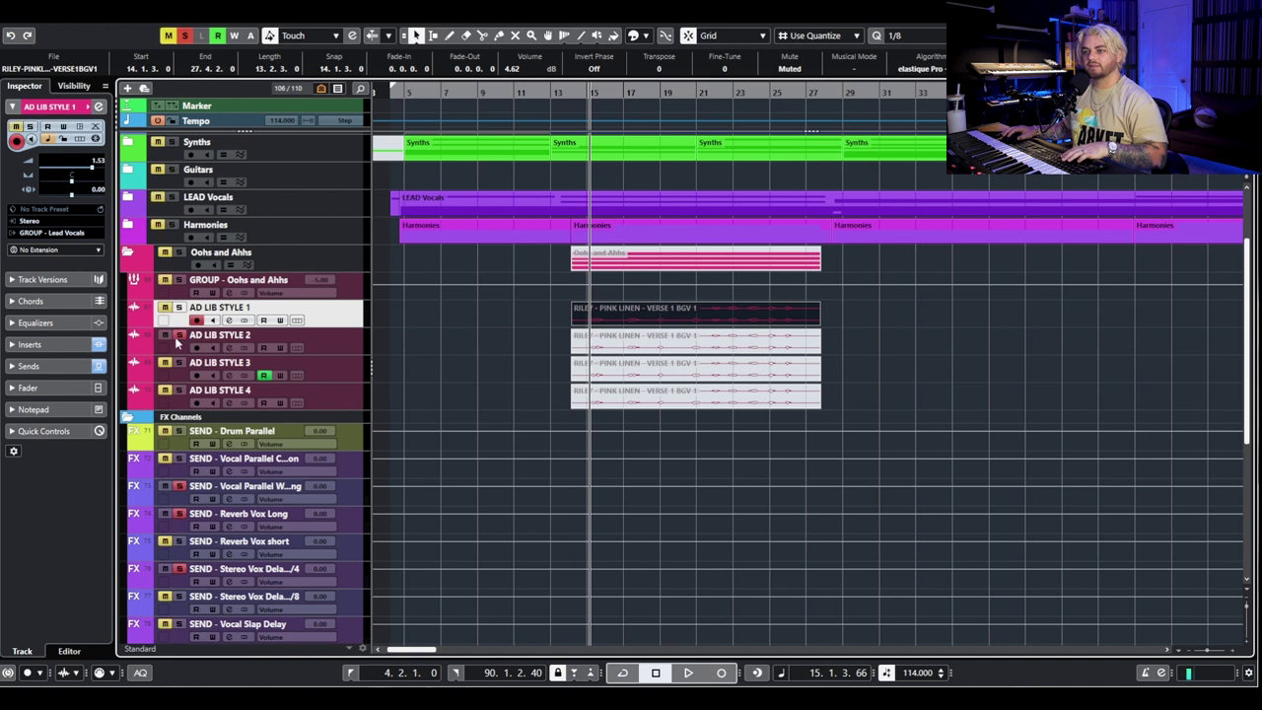
left_click(624, 341)
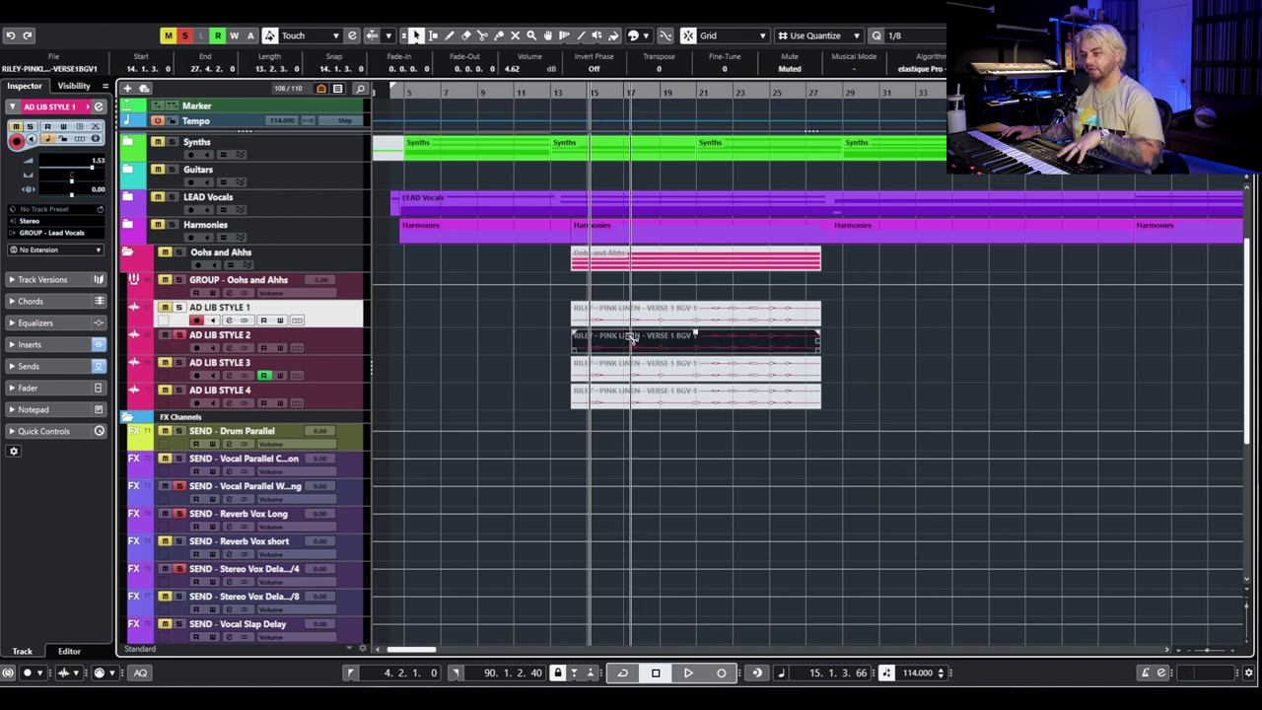
key("shift+u")
Bypass the TAIP and last Pro-Q 3 inserts on AD LIB STYLE 2, and review Rosetta EQ's subtractive and additive settings.
left_click(227, 347)
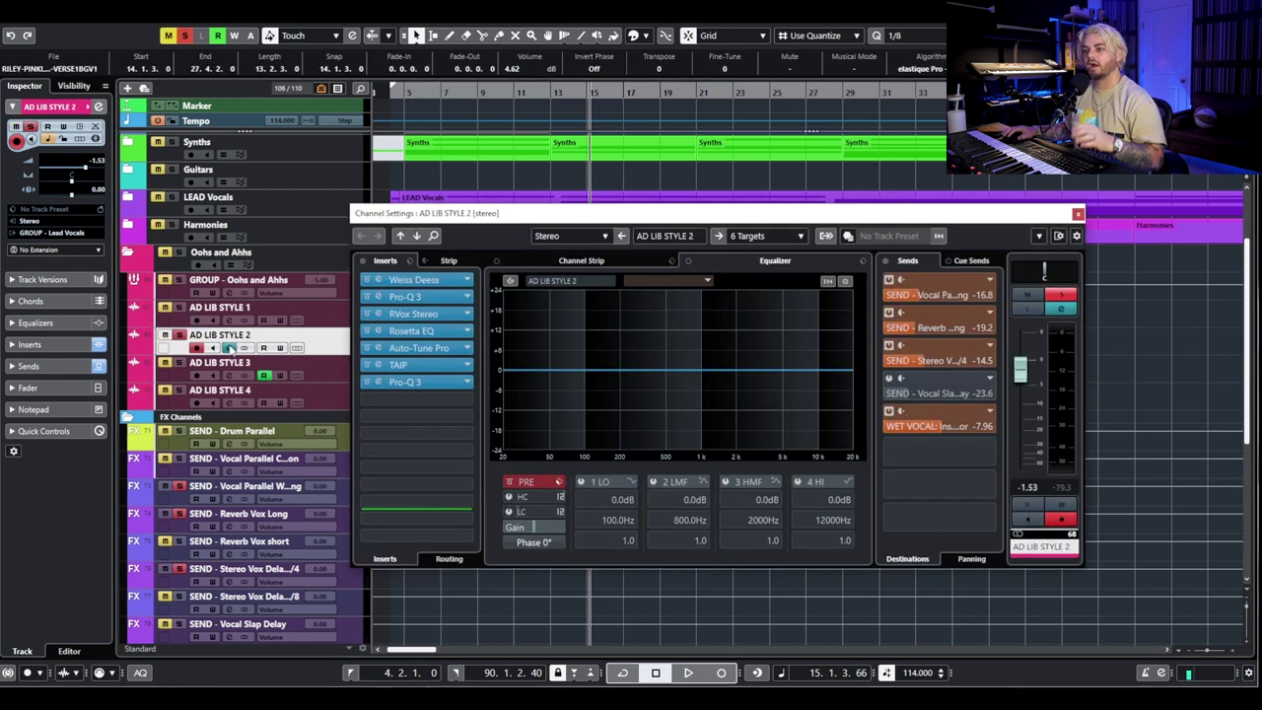
left_click_drag(367, 364, 367, 382)
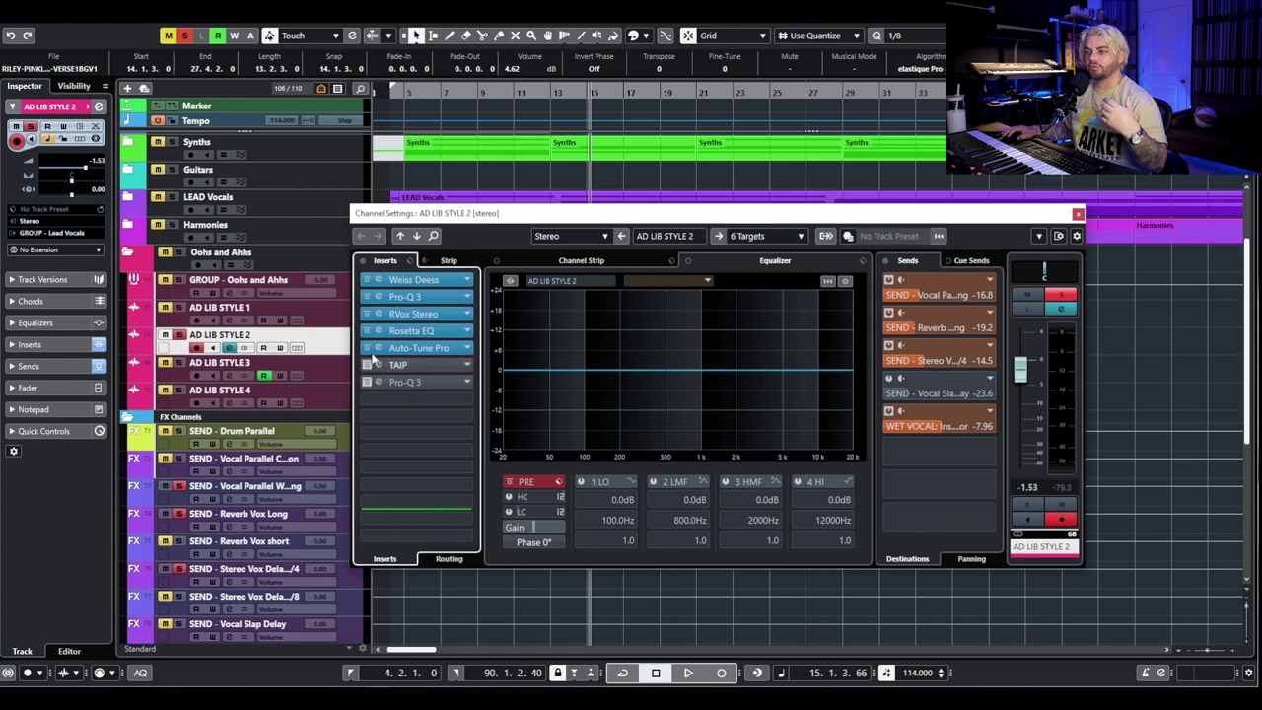
left_click(409, 332)
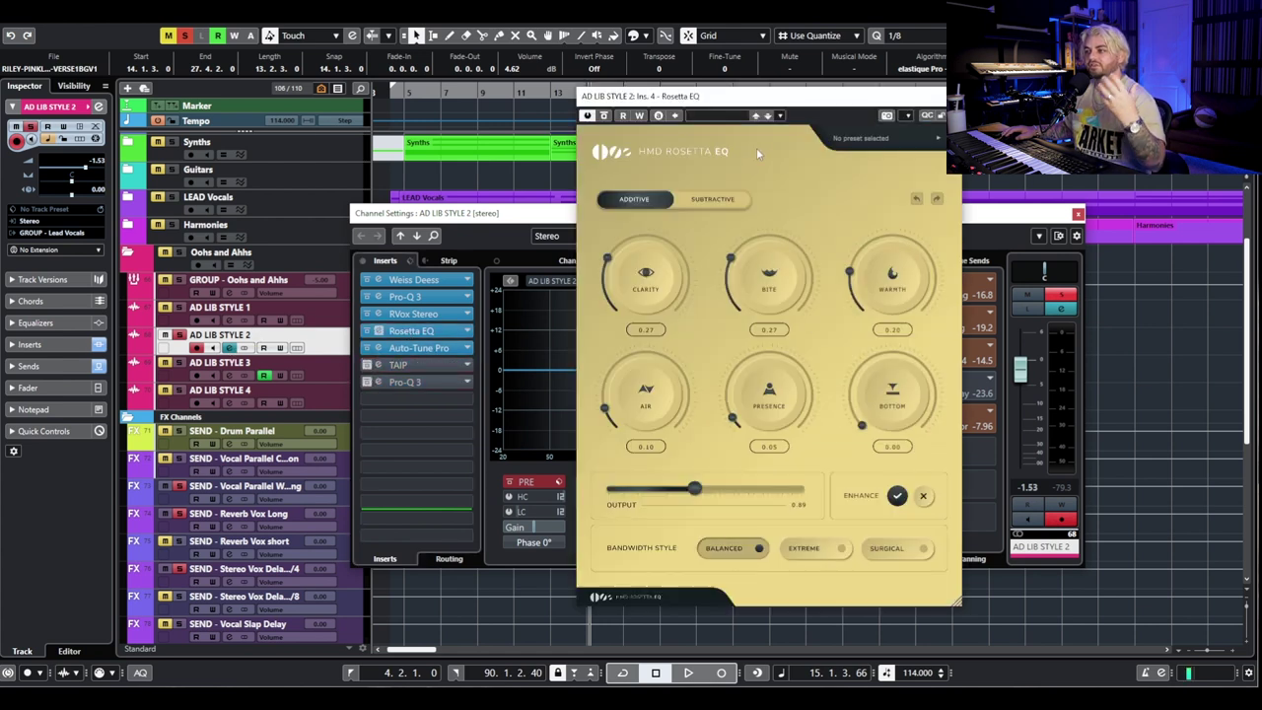
left_click(698, 200)
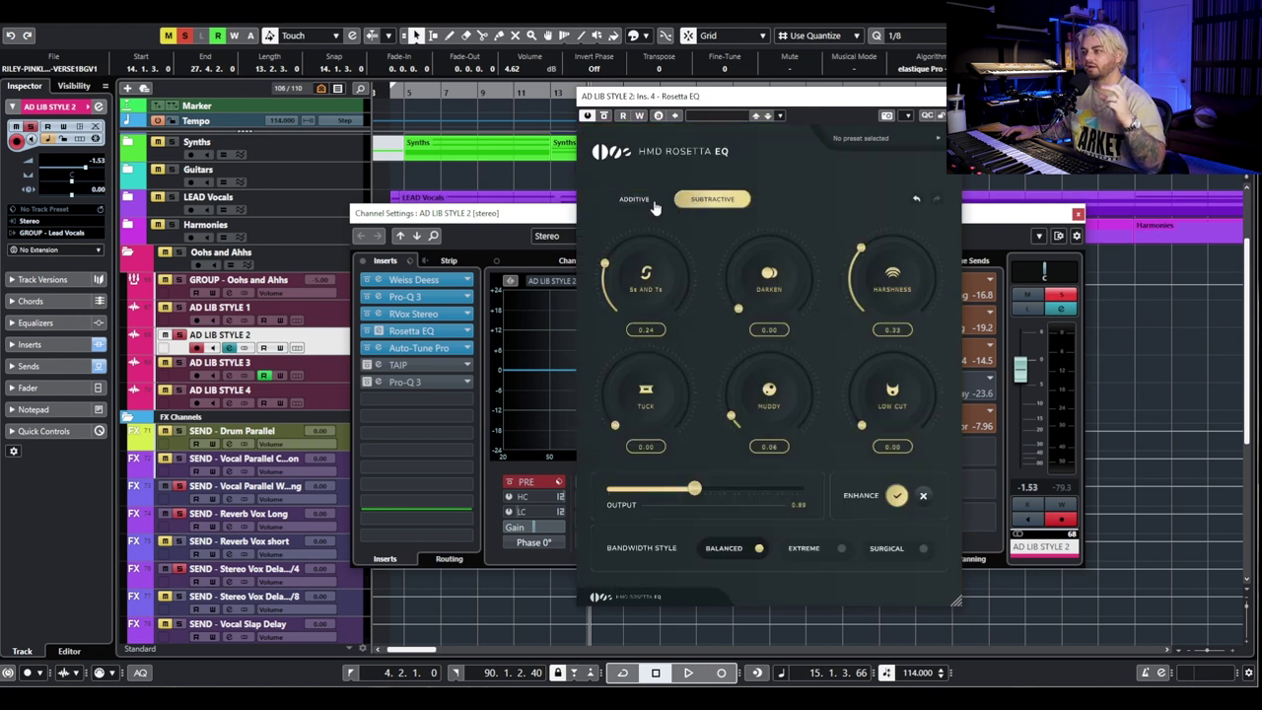
left_click(636, 200)
left_click(379, 330)
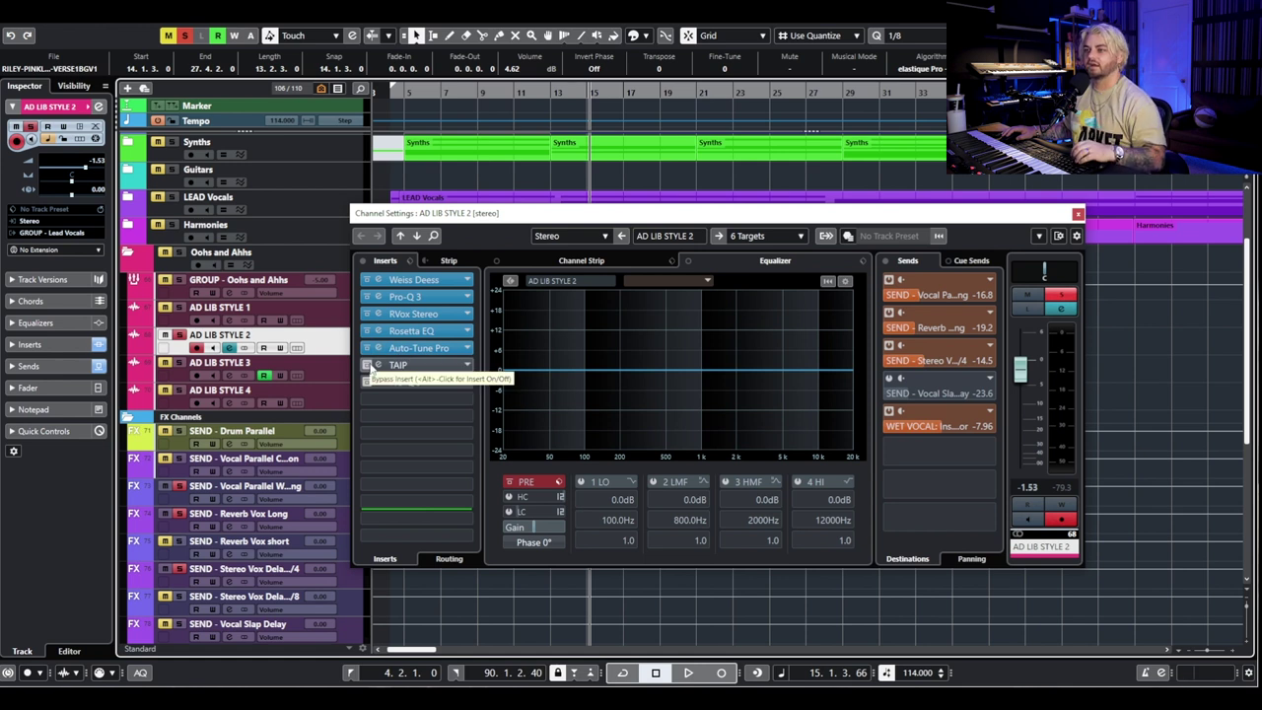
Reactivate the TAIP insert on AD LIB STYLE 2 and inspect the Auto-Tune Pro and TAIP editors, bringing TAIP fully into view.
left_click(370, 366)
left_click(414, 351)
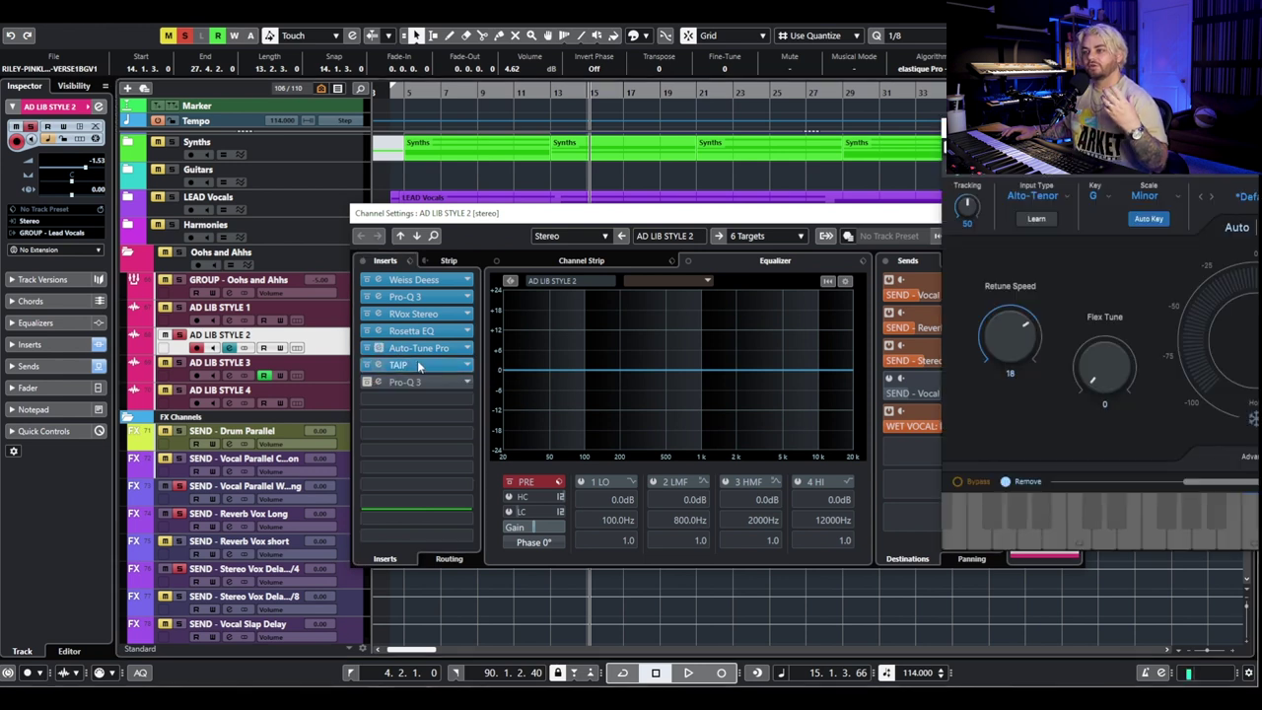
left_click(419, 348)
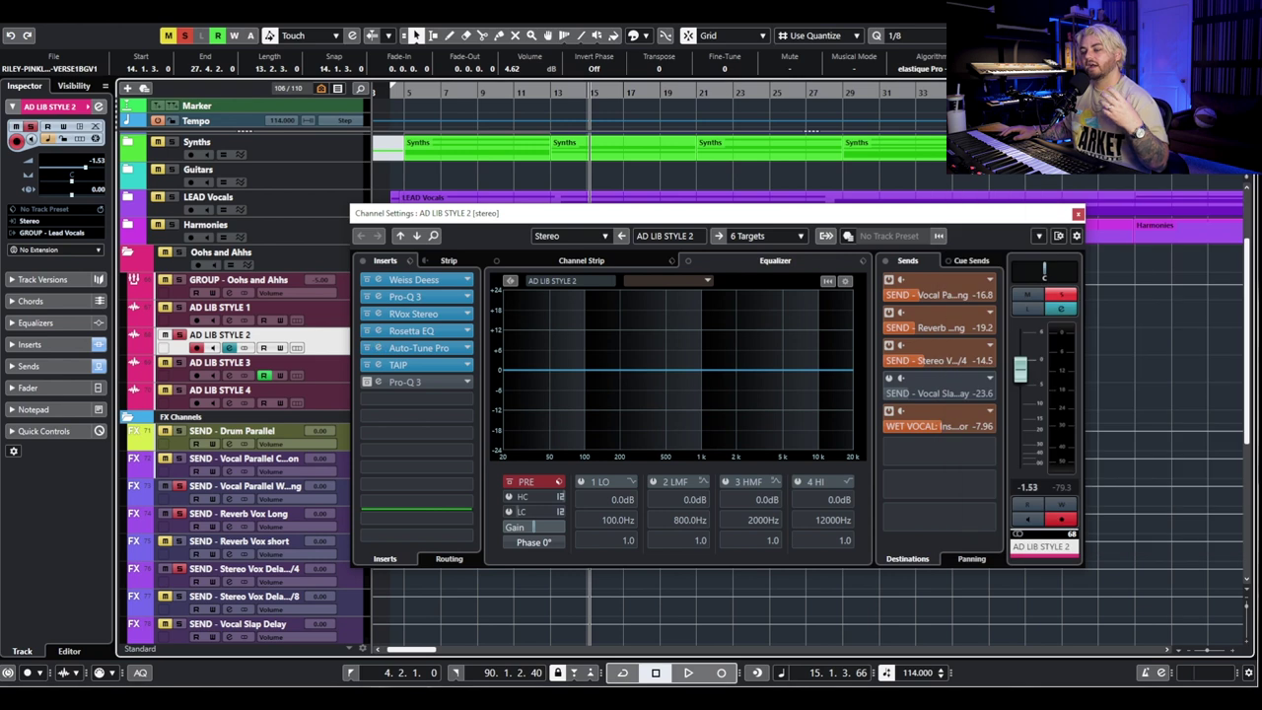
left_click(431, 364)
left_click_drag(1018, 174, 668, 193)
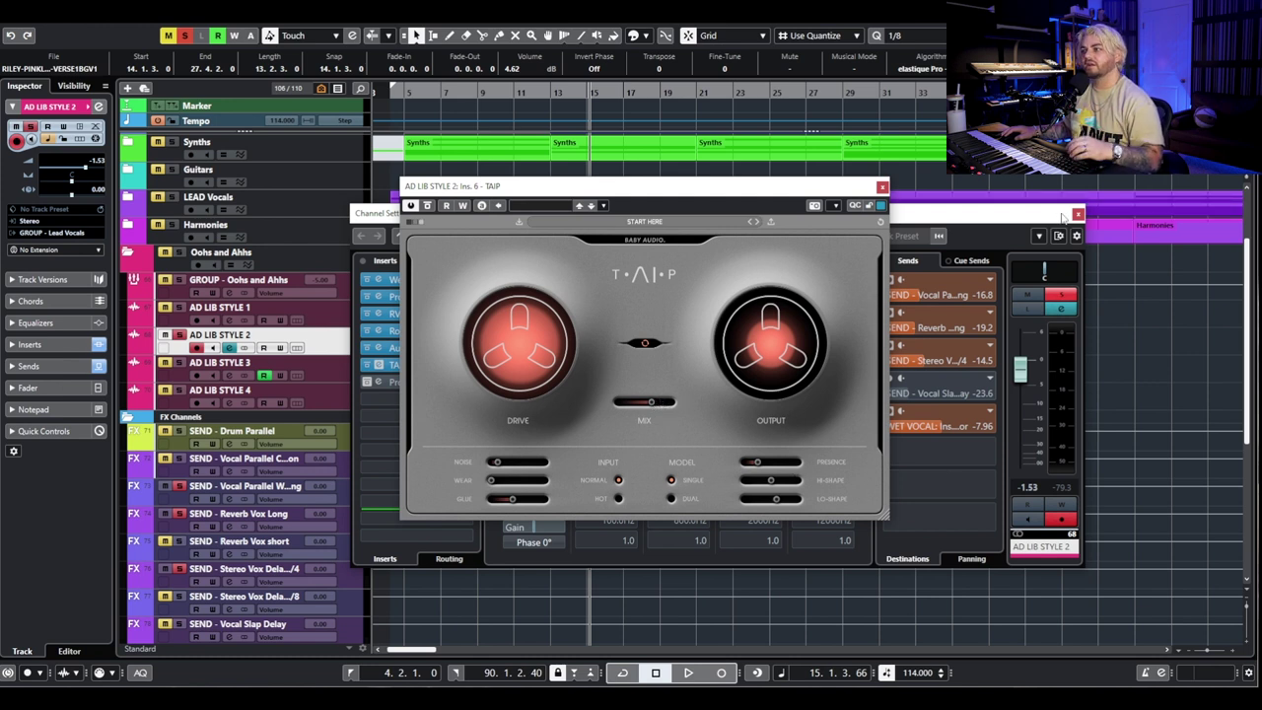
Audition the soloed AD LIB STYLE 2 with TAIP active from bar 15, and close the TAIP editor.
key("space")
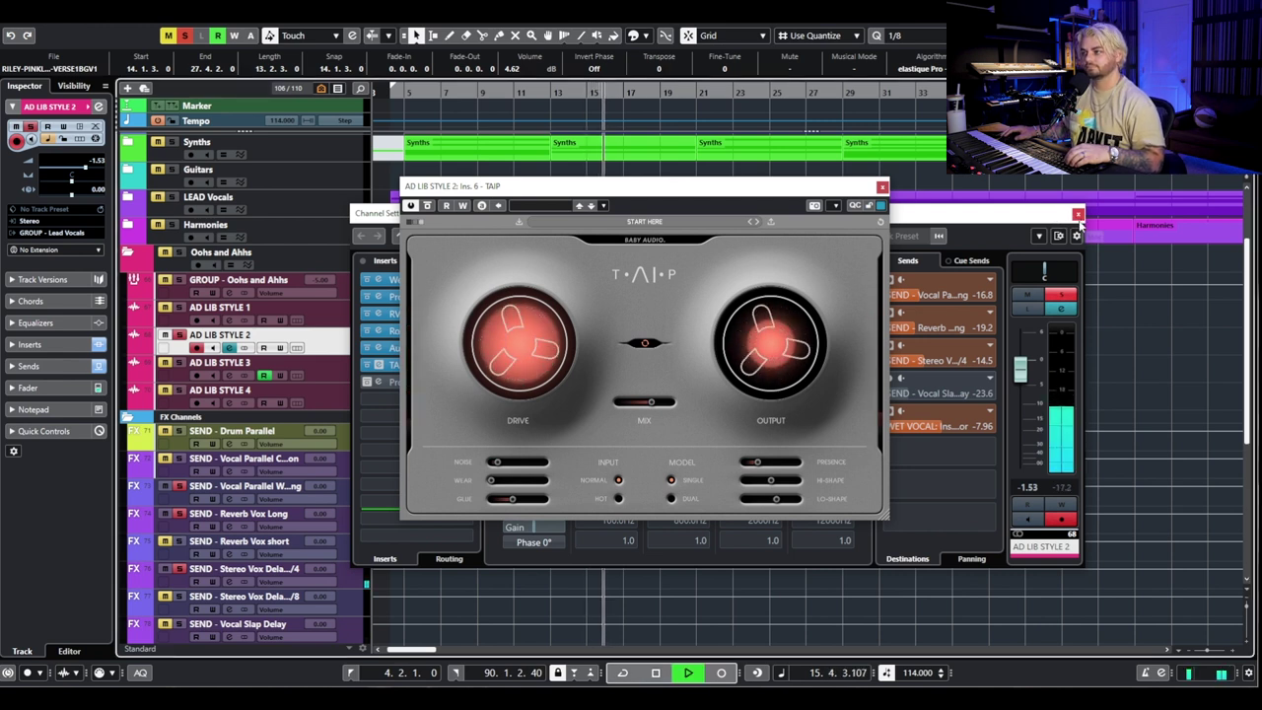
key("space")
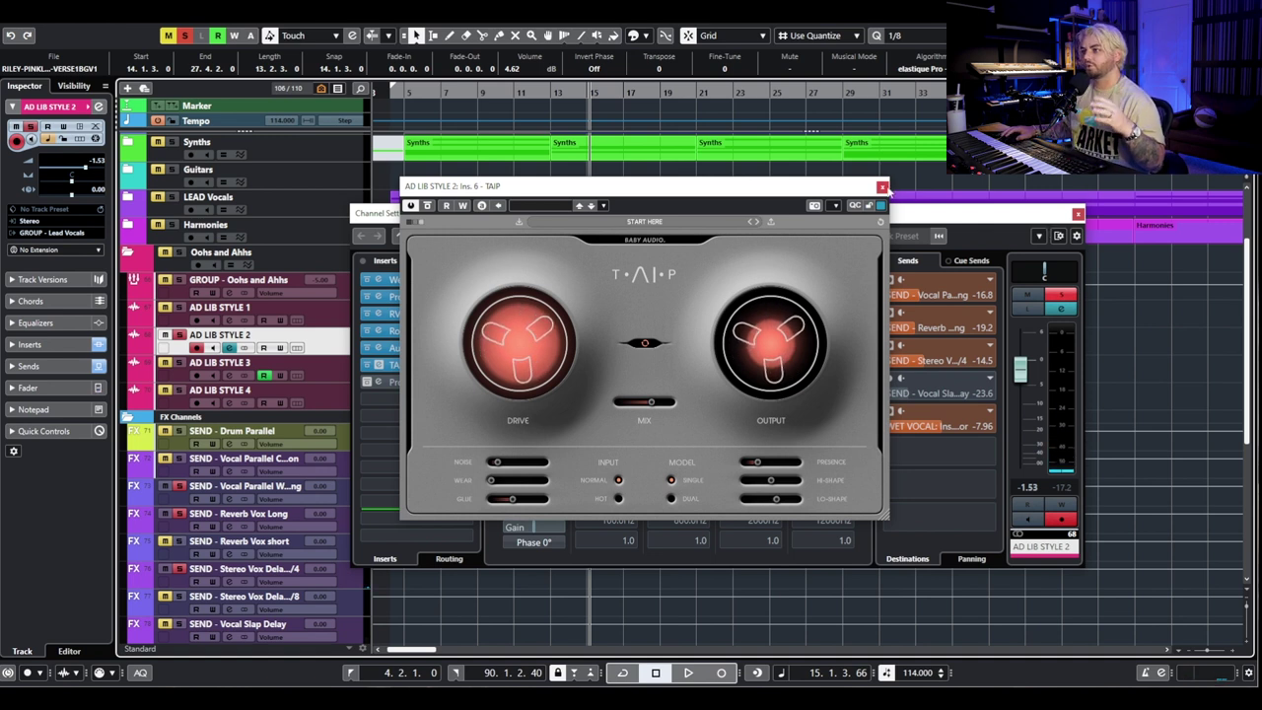
left_click(883, 187)
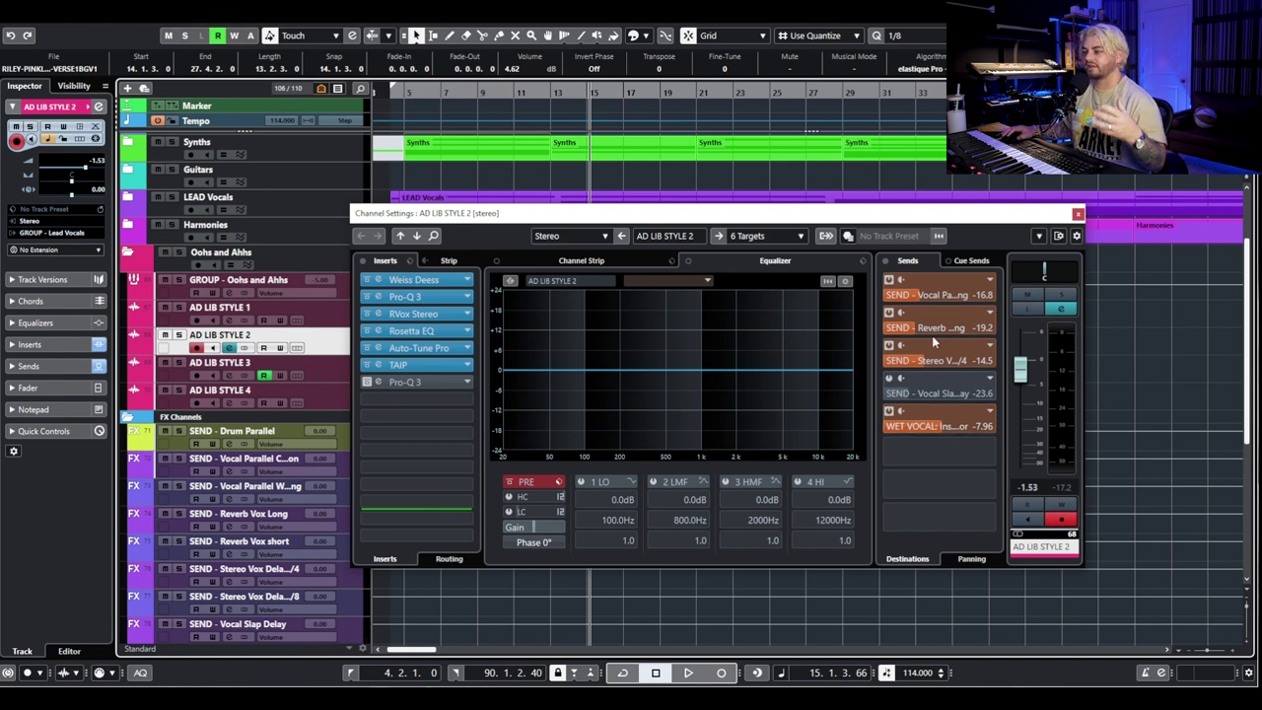
Unsolo AD LIB STYLE 2, close its channel settings and play the full mix from bar 15.
left_click(1077, 213)
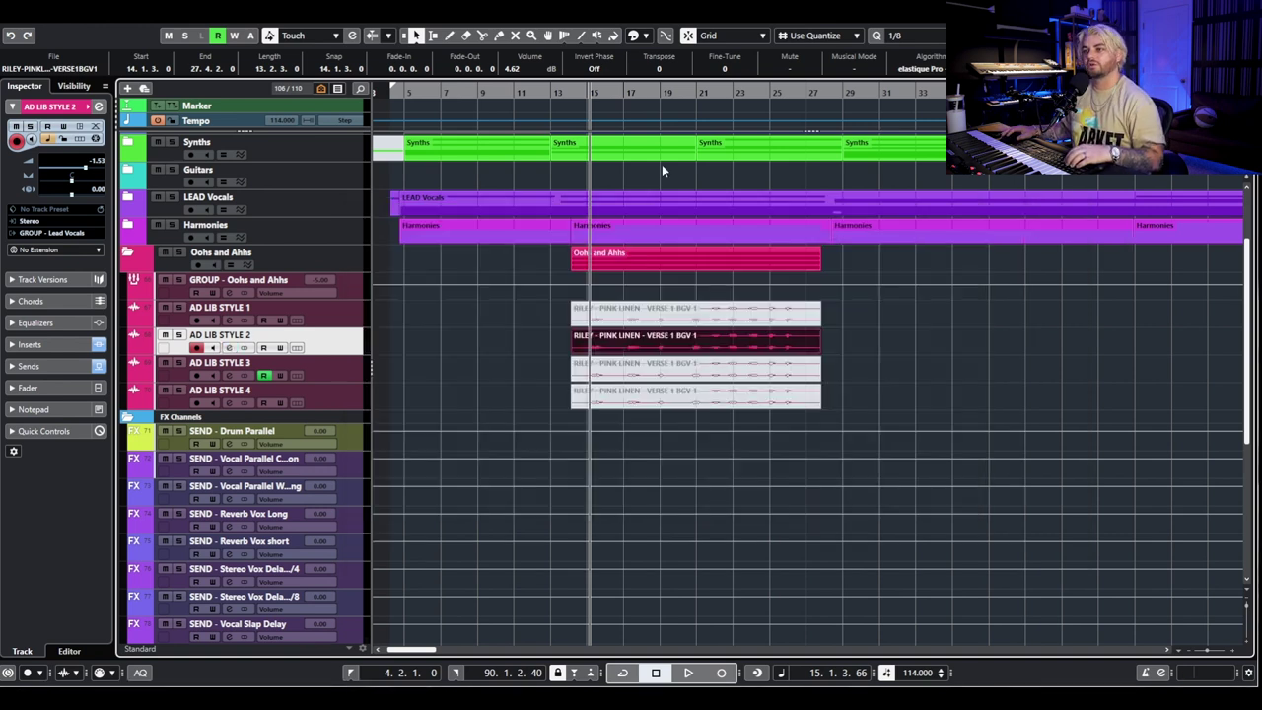
key("space")
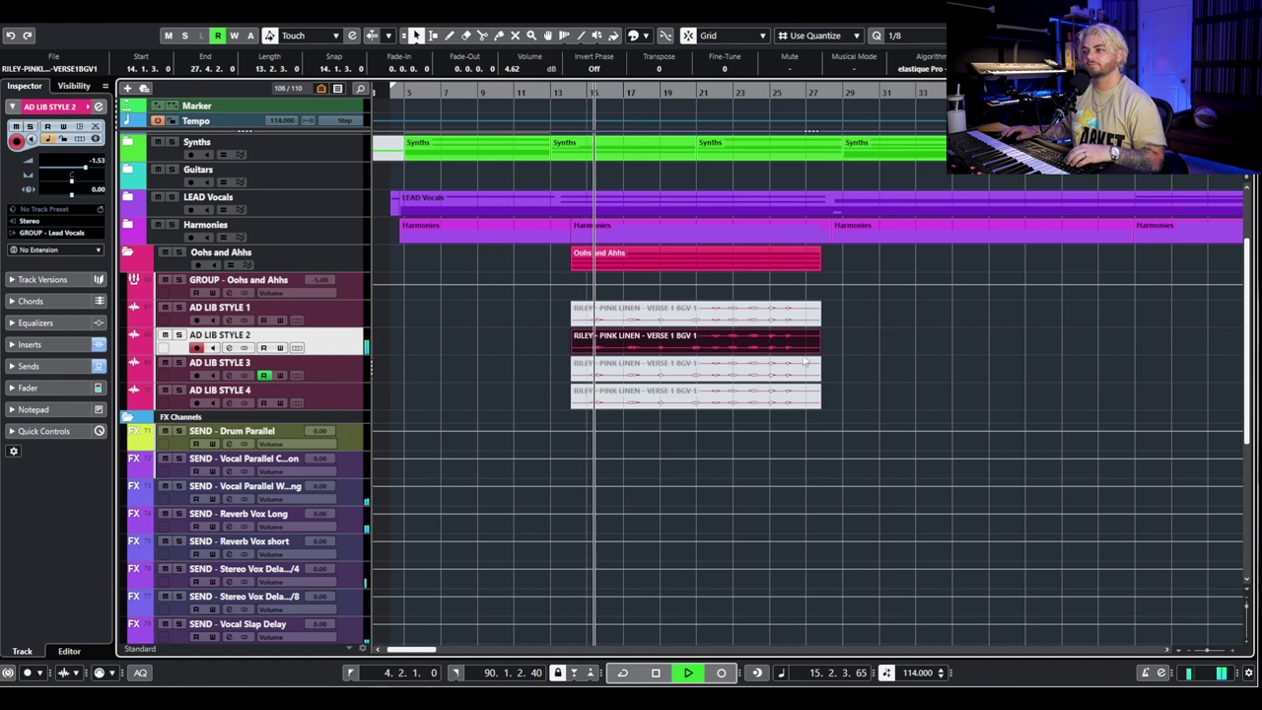
key("space")
Solo AD LIB STYLE 2, activate its last Pro-Q 3 insert, and inspect the Phone preset's high-cut, low-cut and bell bands.
left_click(229, 348)
key("s")
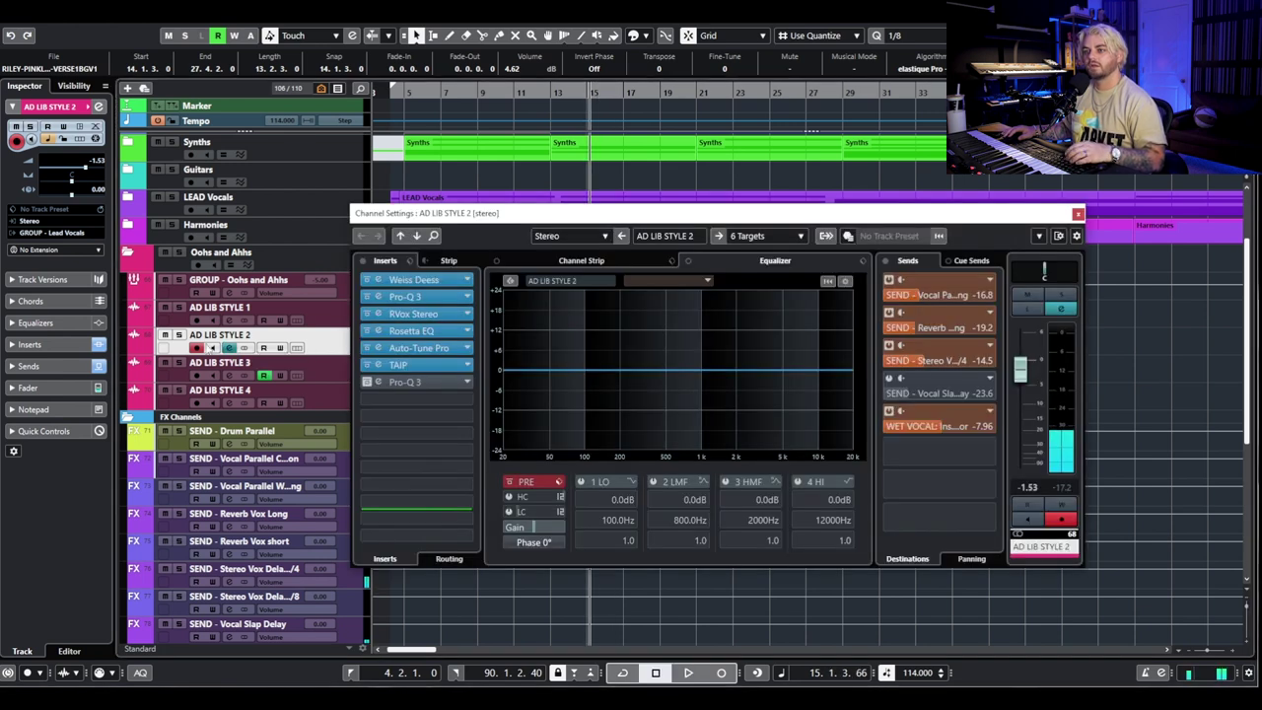
left_click(405, 381)
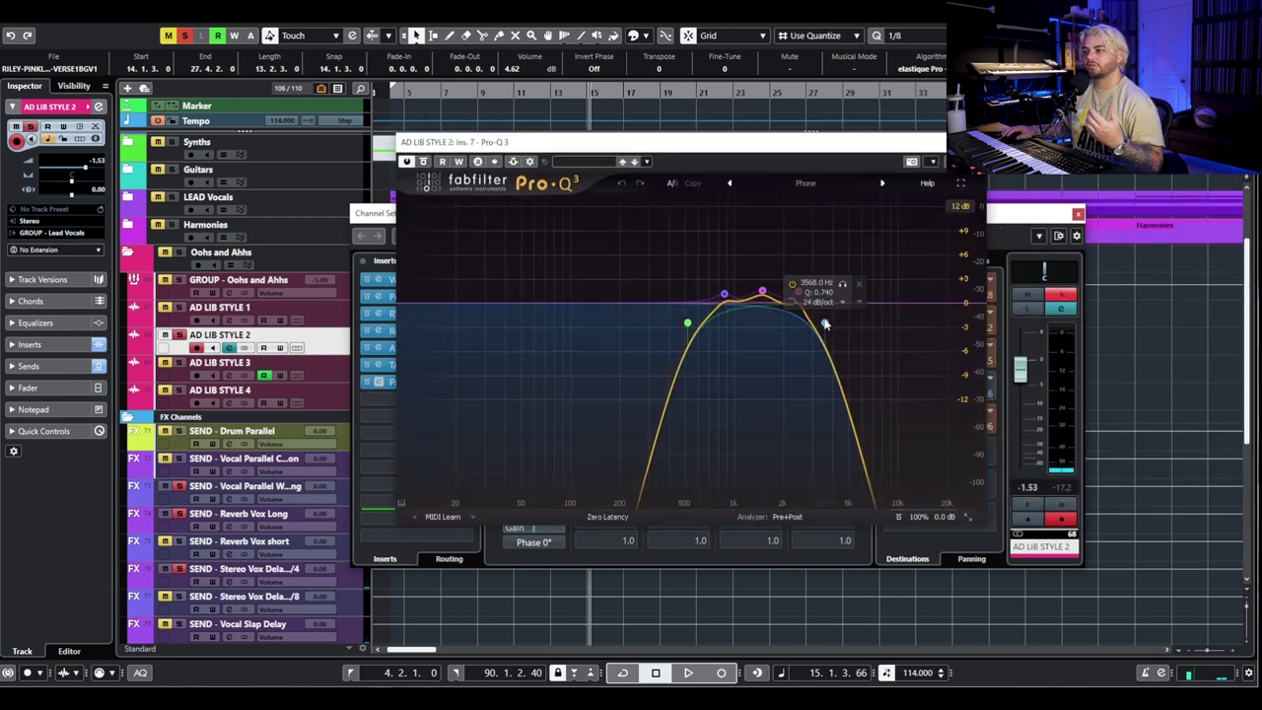
left_click(824, 323)
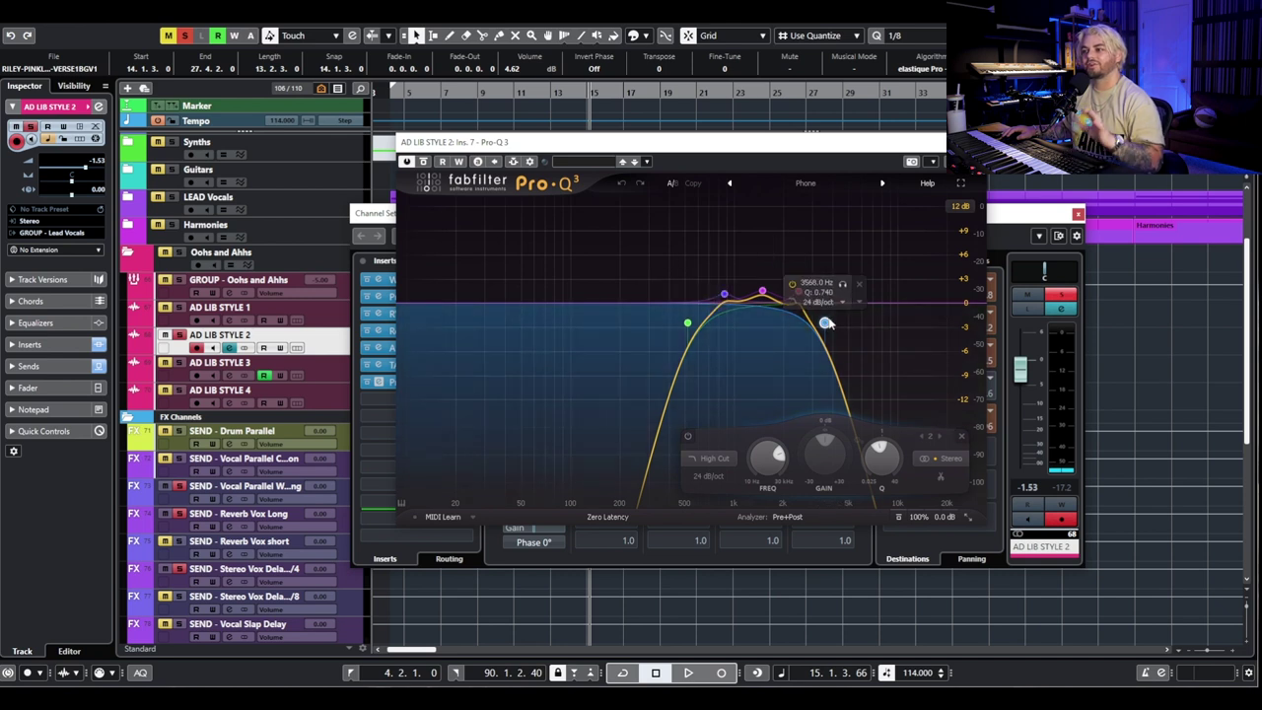
left_click(687, 323)
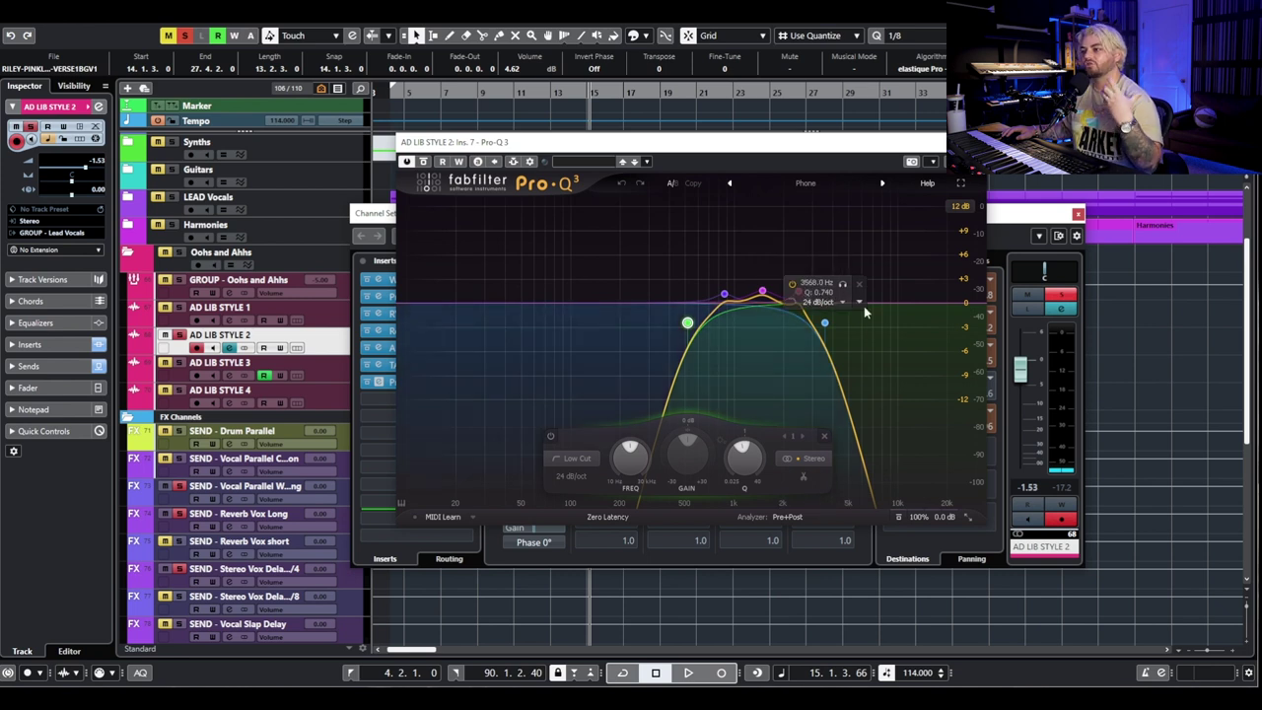
left_click(763, 293)
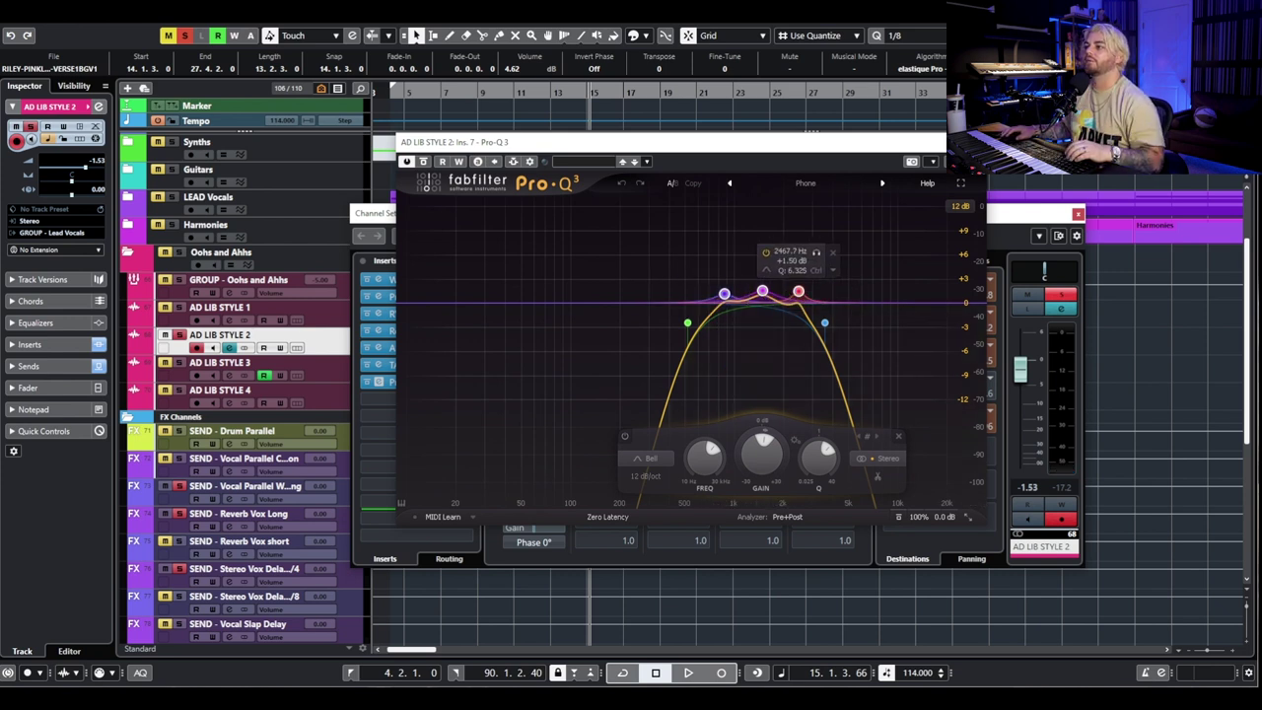
key("Escape")
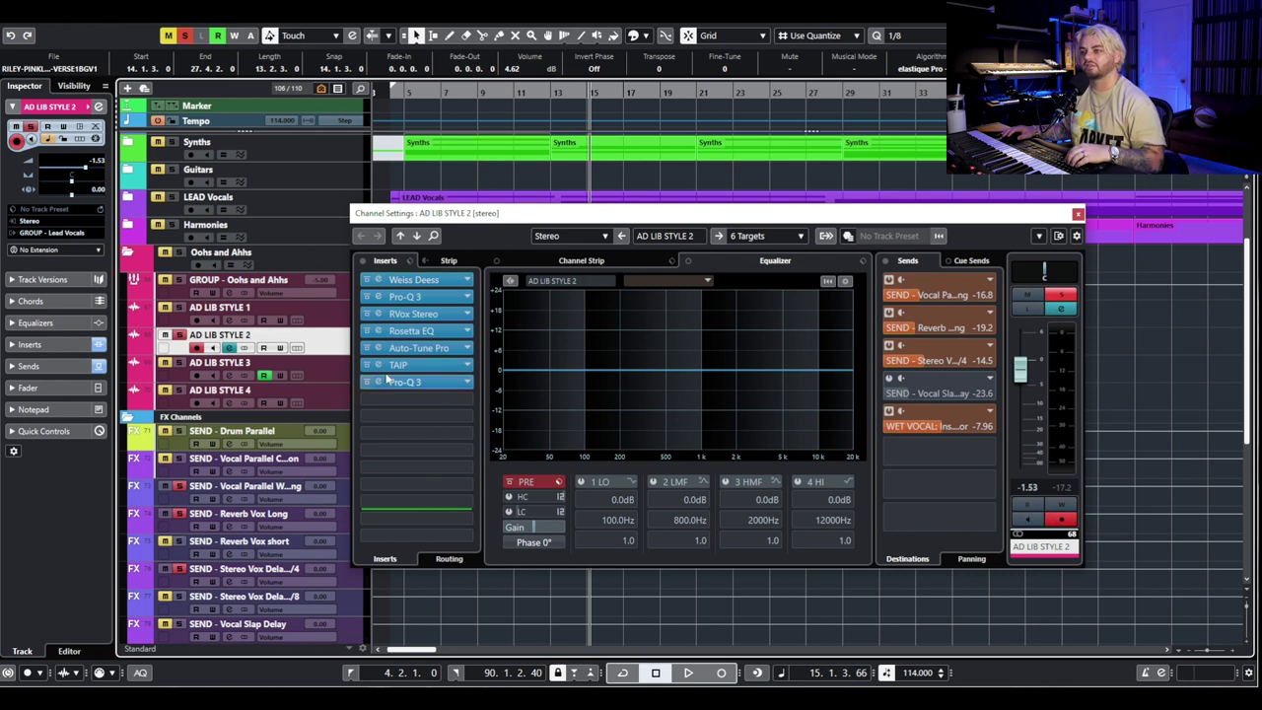
Audition the soloed AD LIB STYLE 2 with the Phone EQ active from bar 15, then unsolo it and close its channel settings.
left_click_drag(671, 213, 679, 379)
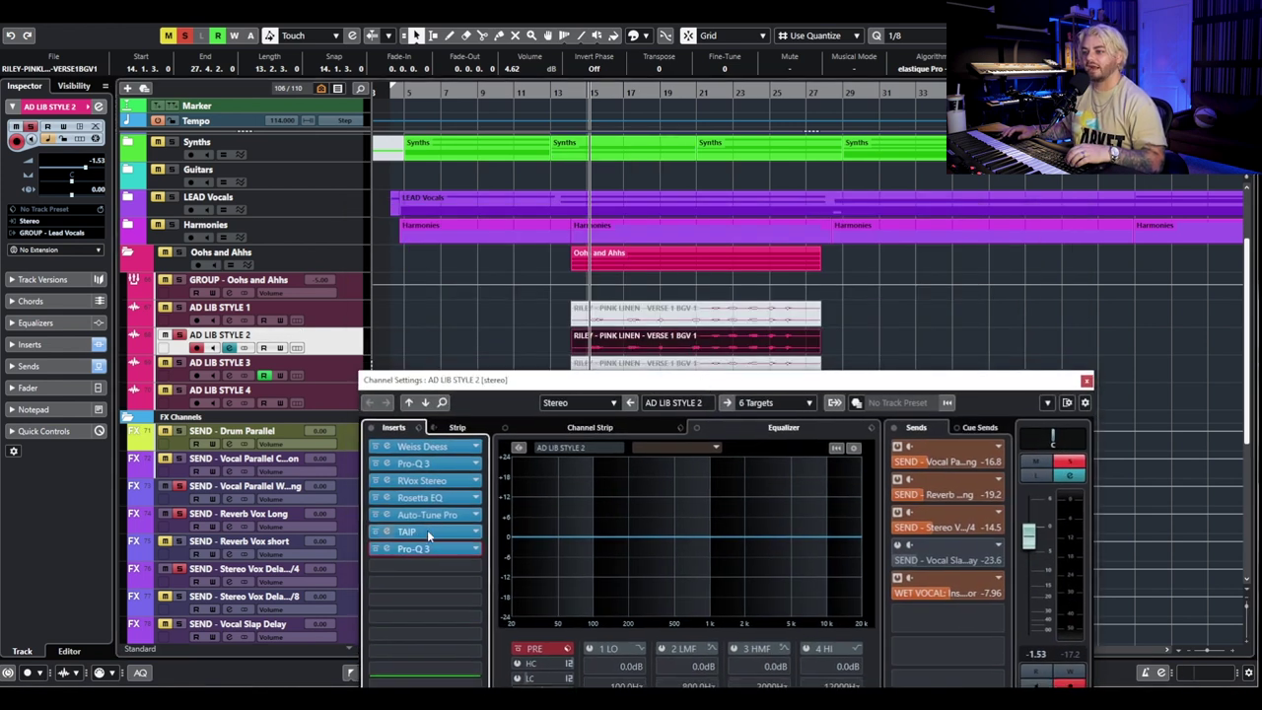
key("space")
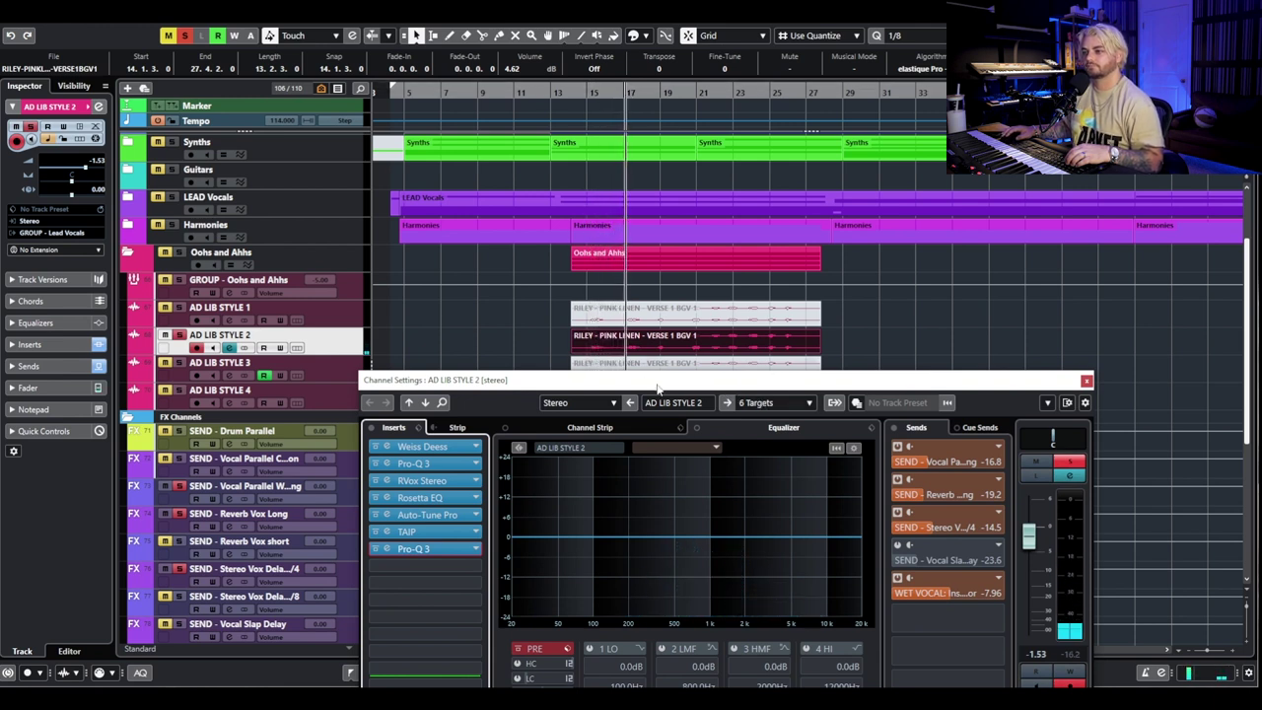
left_click_drag(657, 386, 648, 262)
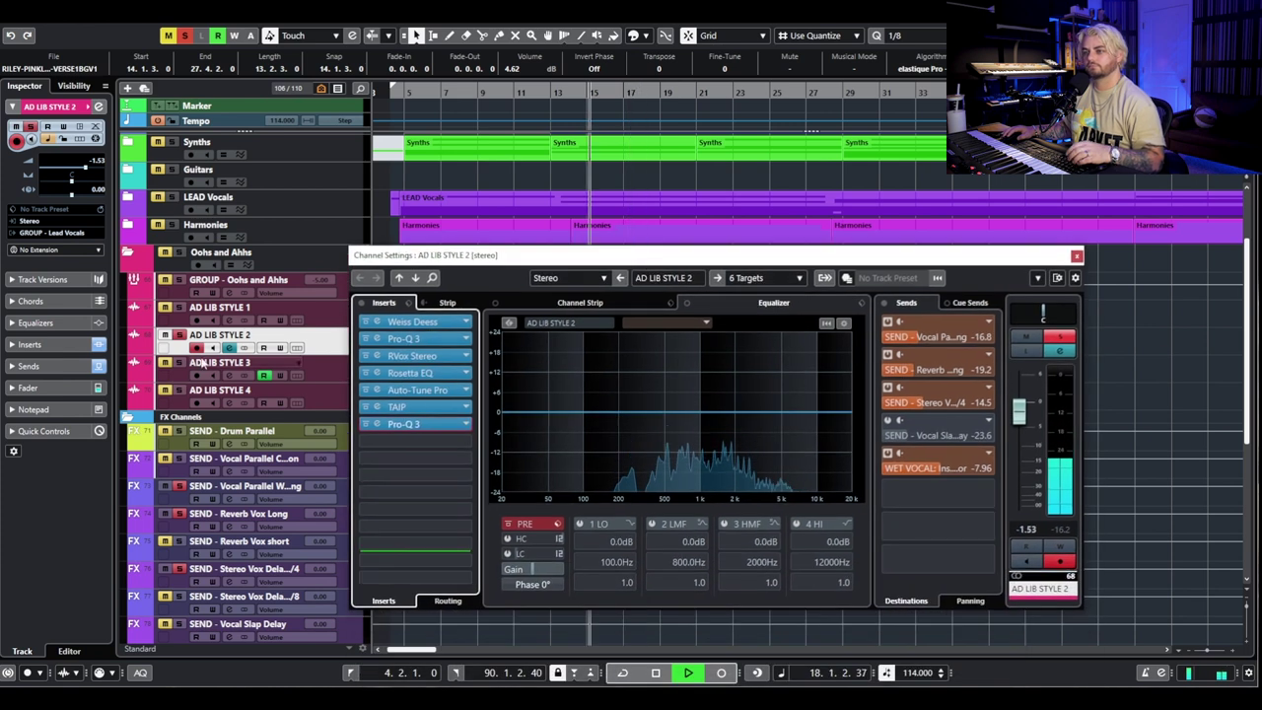
key("space")
key("e")
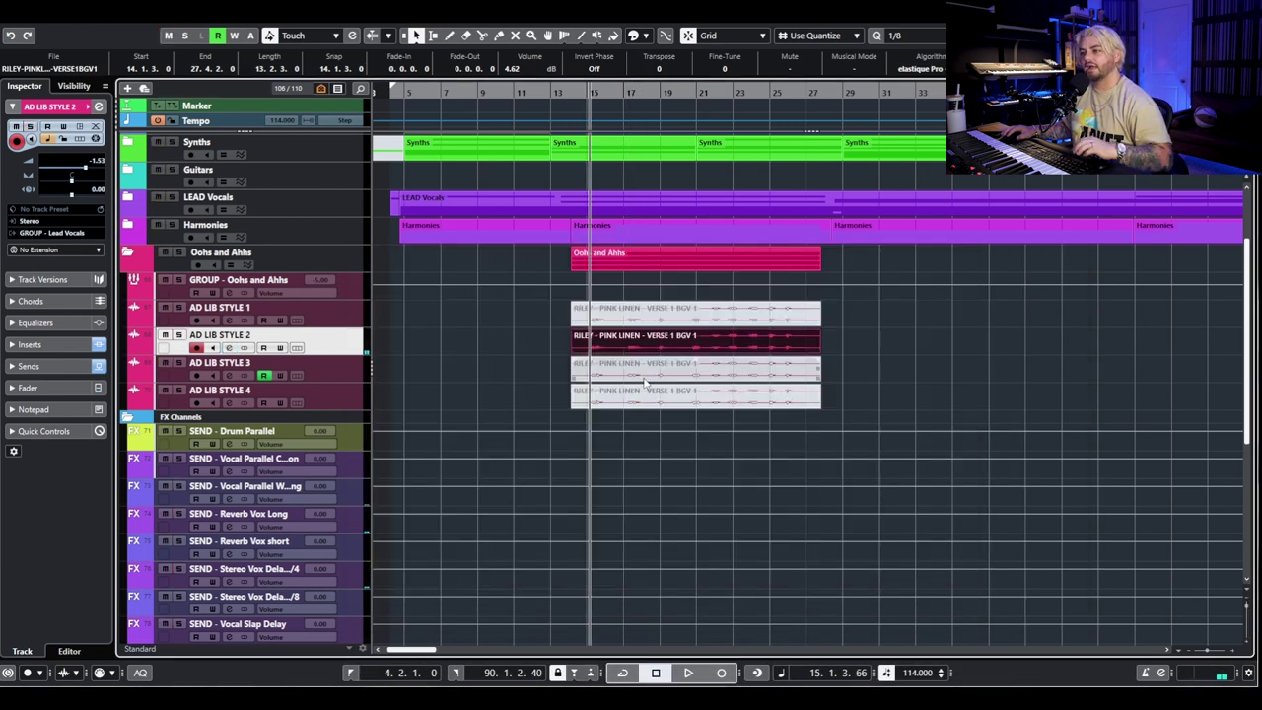
Raise AD LIB STYLE 2's volume to 0.00 and play the full mix from the start of its clip at bar 14.
scroll(646, 383, "up", 3, "ctrl")
left_click(489, 94)
scroll(489, 94, "down", 2, "ctrl")
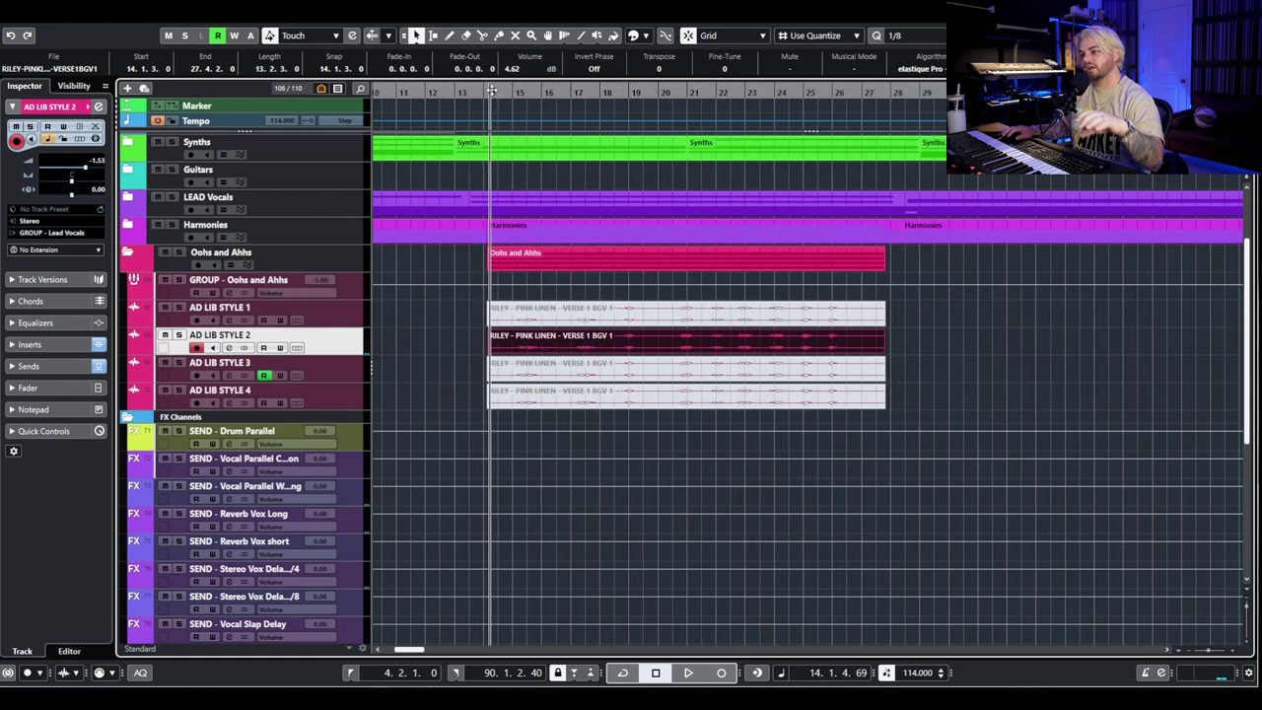
scroll(92, 172, "up", 3)
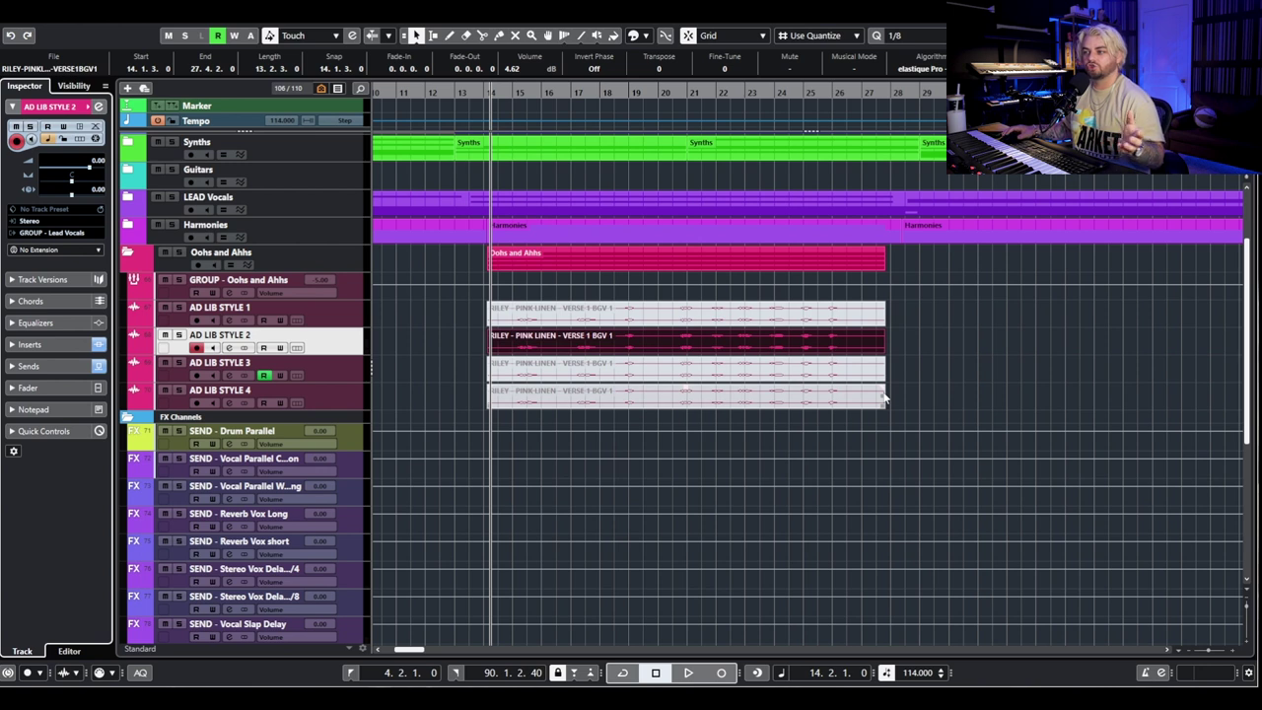
key("space")
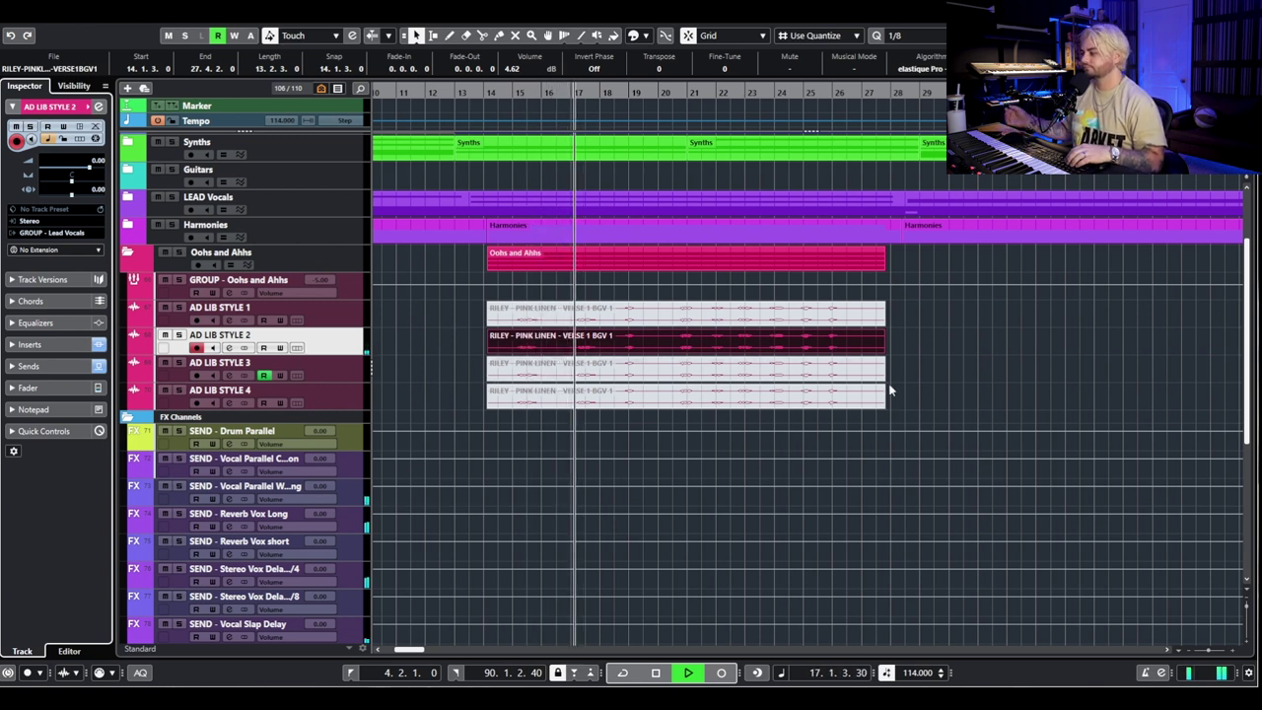
key("space")
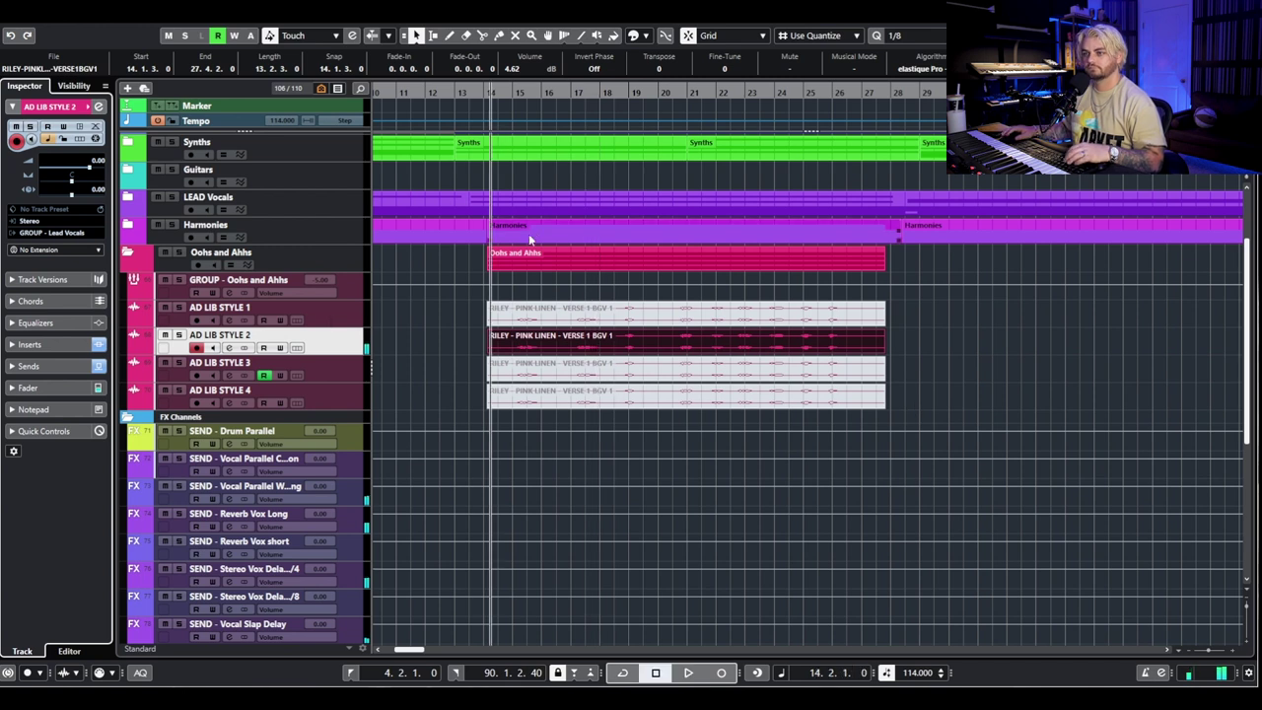
Solo the AD LIB STYLE 3 track, mute the AD LIB STYLE 2 clip and unmute the AD LIB STYLE 3 clip.
left_click(178, 364)
left_click(437, 352)
left_click(503, 348)
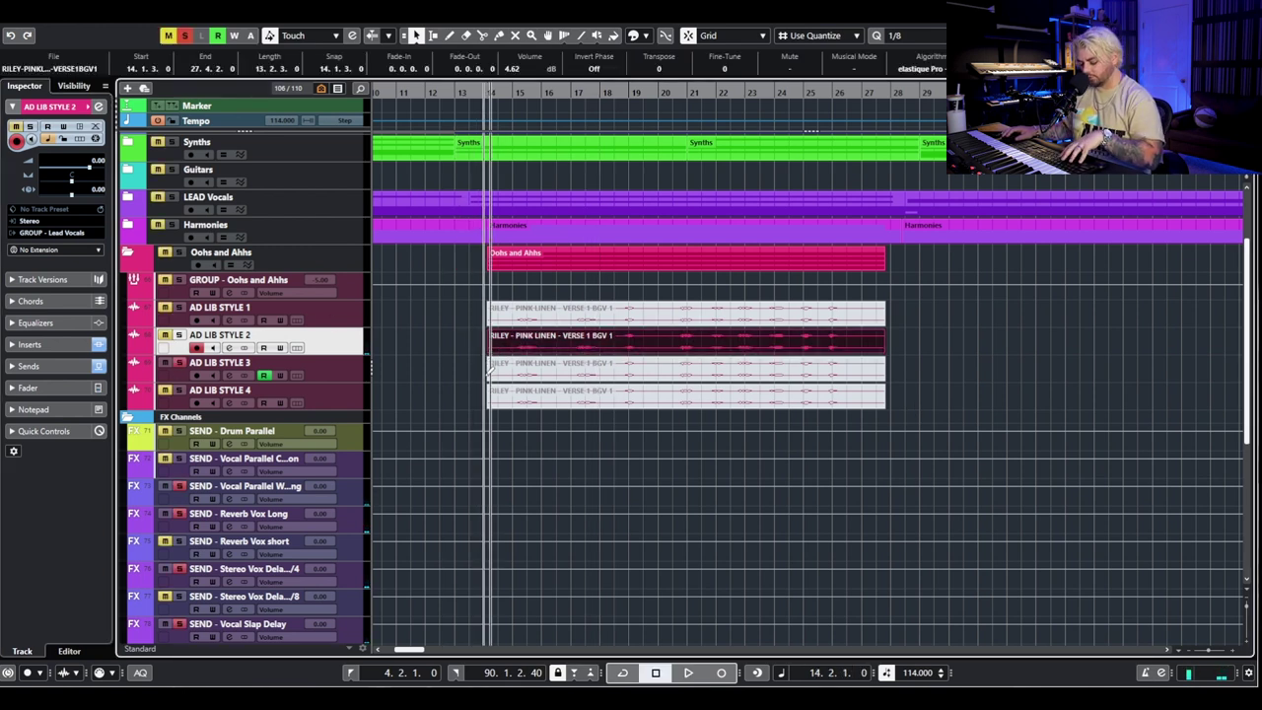
key("shift+m")
left_click(573, 373)
key("shift+u")
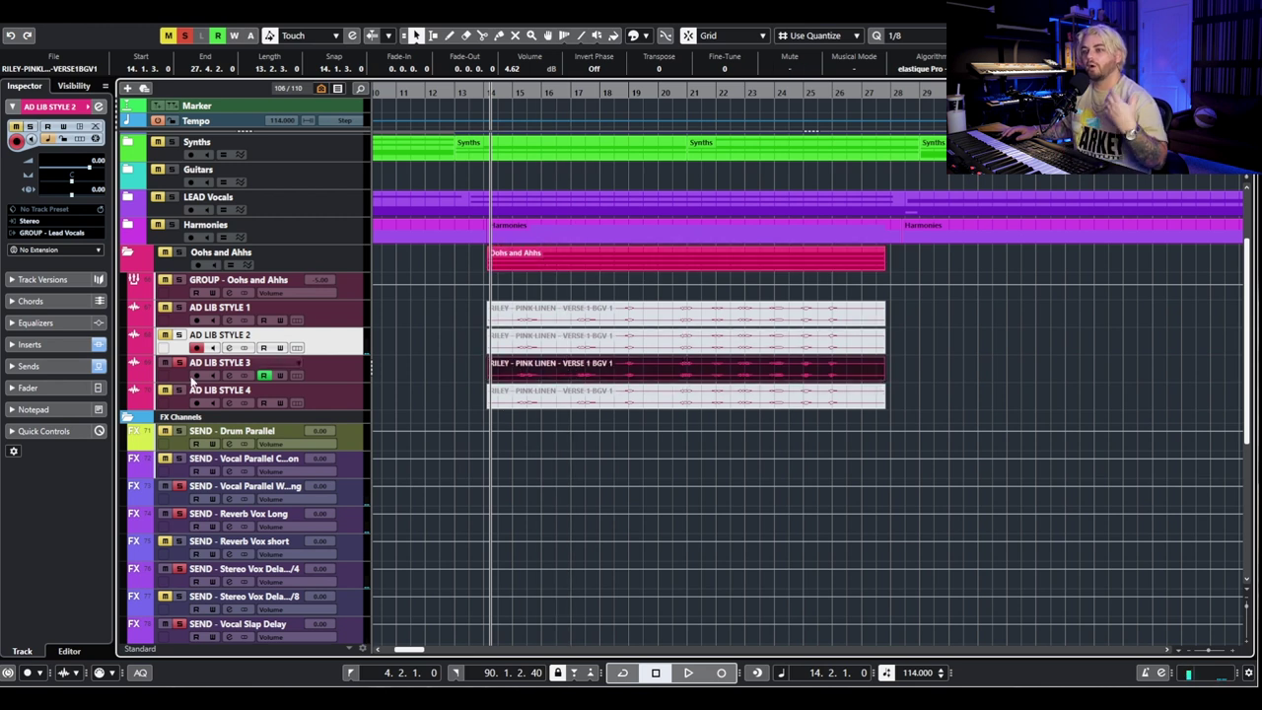
Inspect the additive and subtractive settings of AD LIB STYLE 3's Rosetta EQ, then close its windows and unsolo the track.
left_click(232, 378)
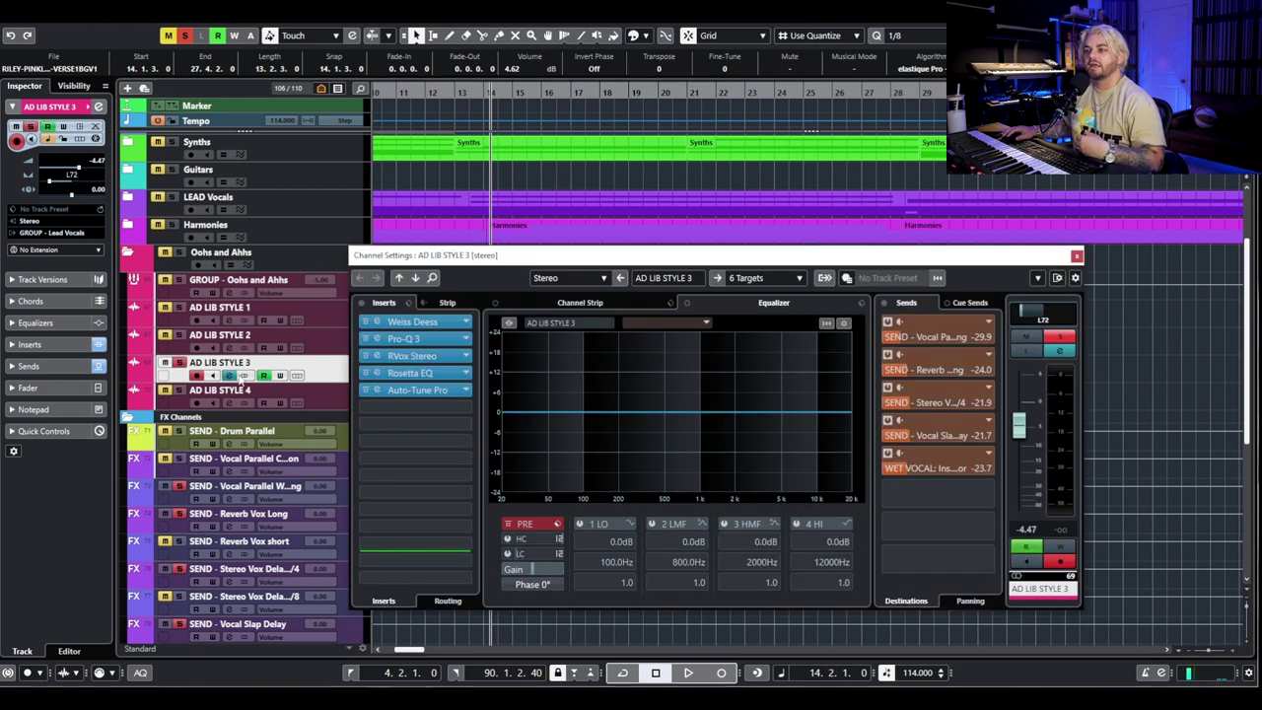
left_click(424, 374)
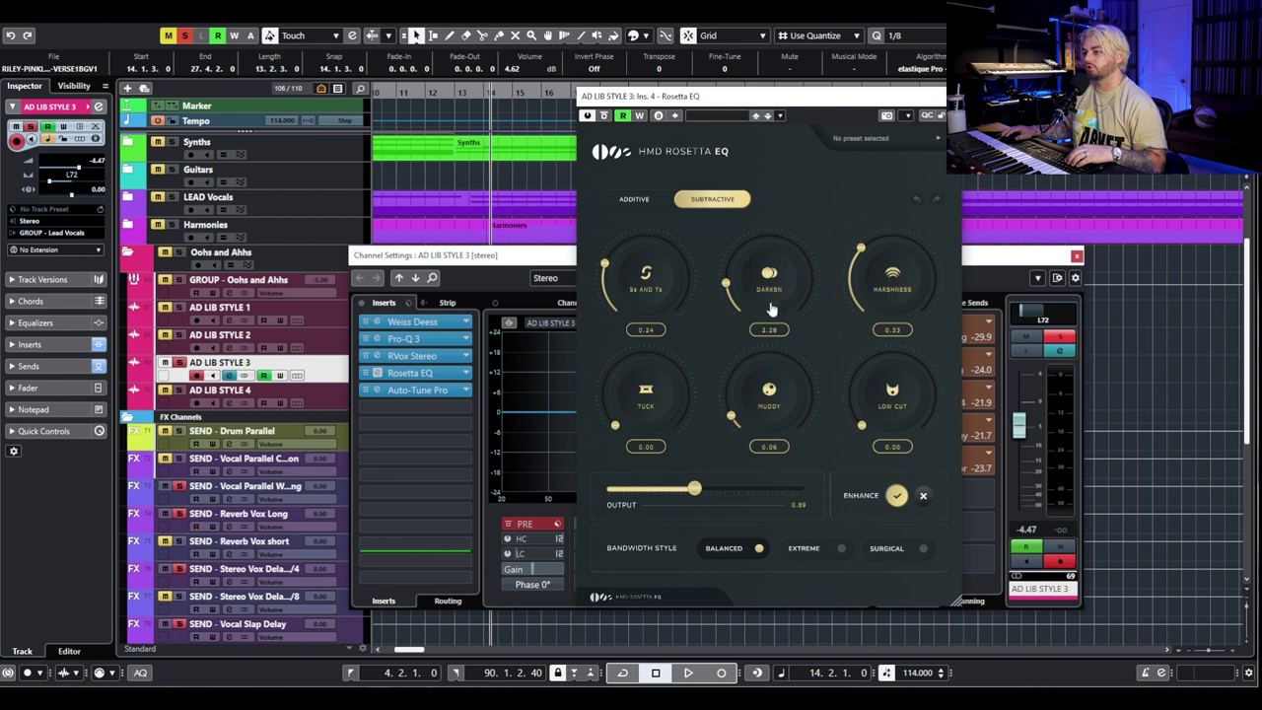
left_click(637, 202)
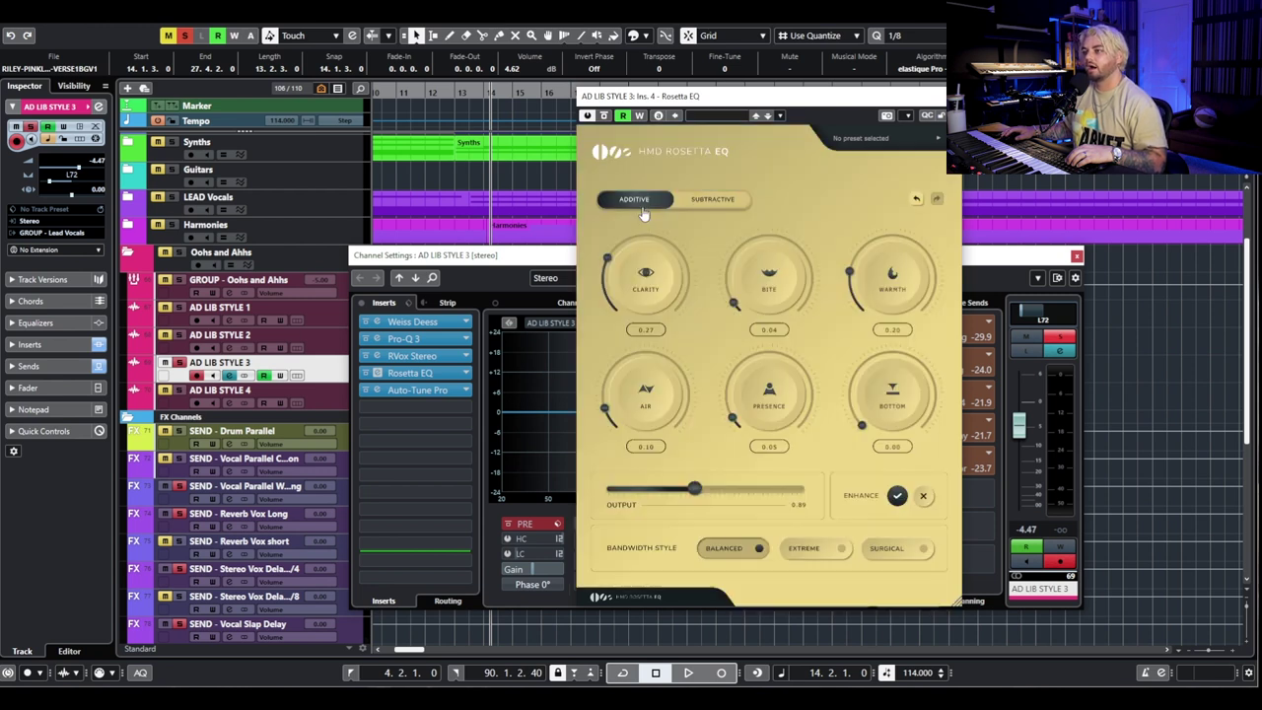
left_click(696, 204)
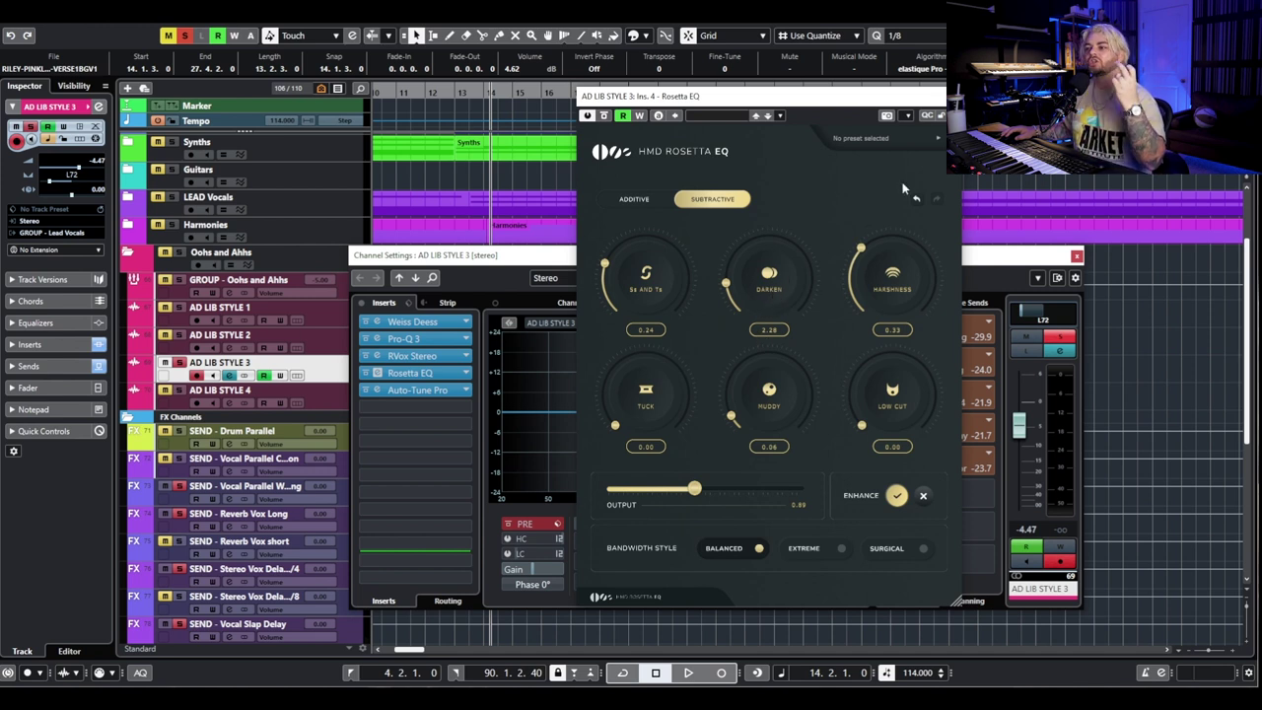
key("Escape")
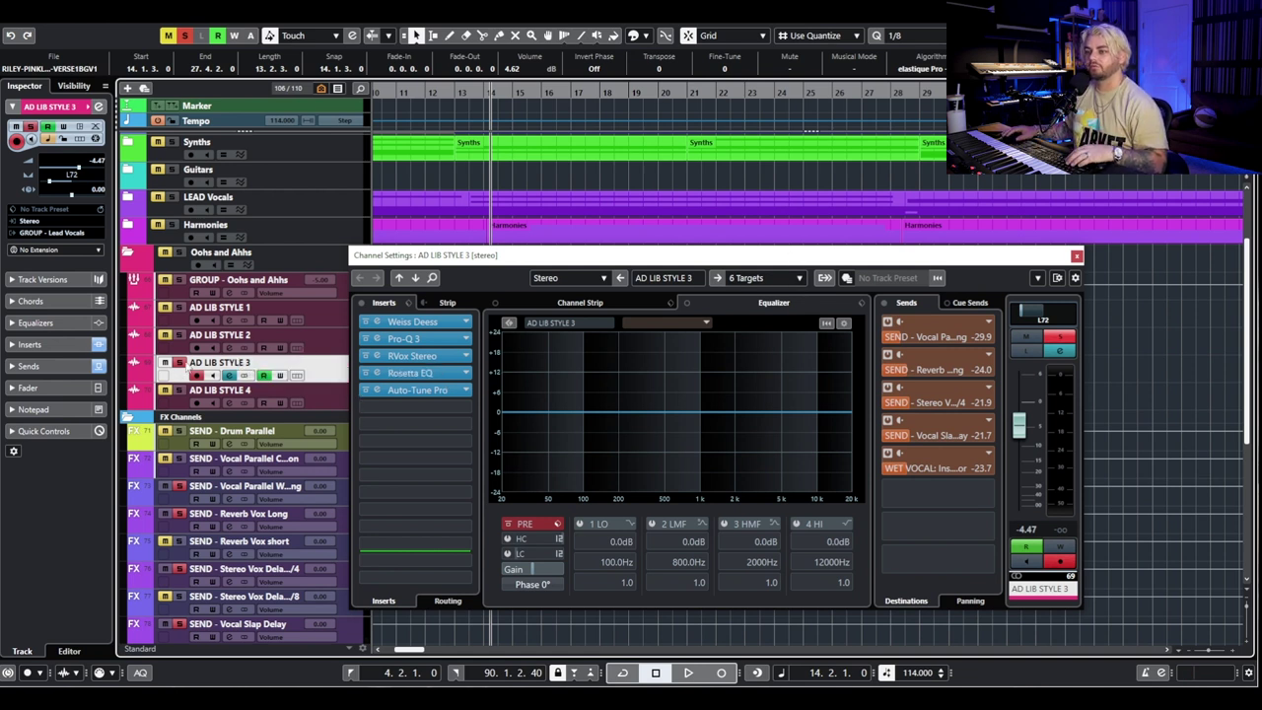
key("s")
left_click(1076, 256)
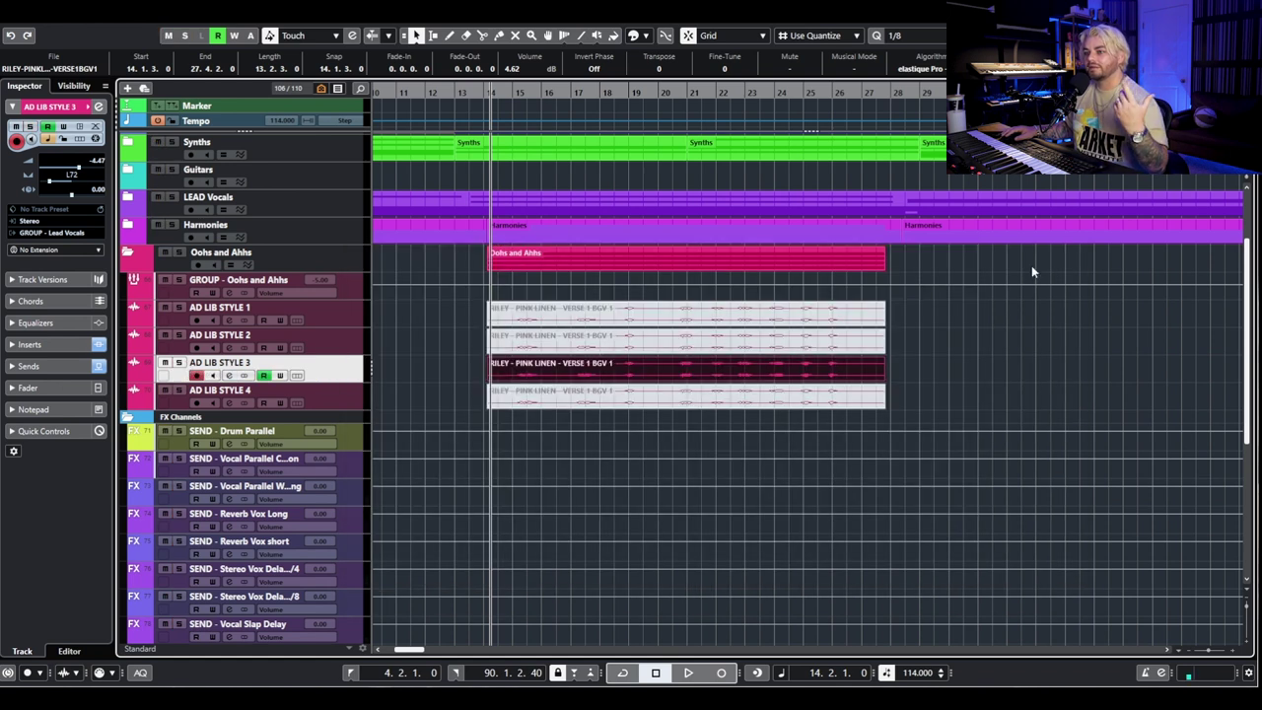
Show AD LIB STYLE 3's automation lane and switch it to the standard panner's left-right pan curve.
right_click(333, 380)
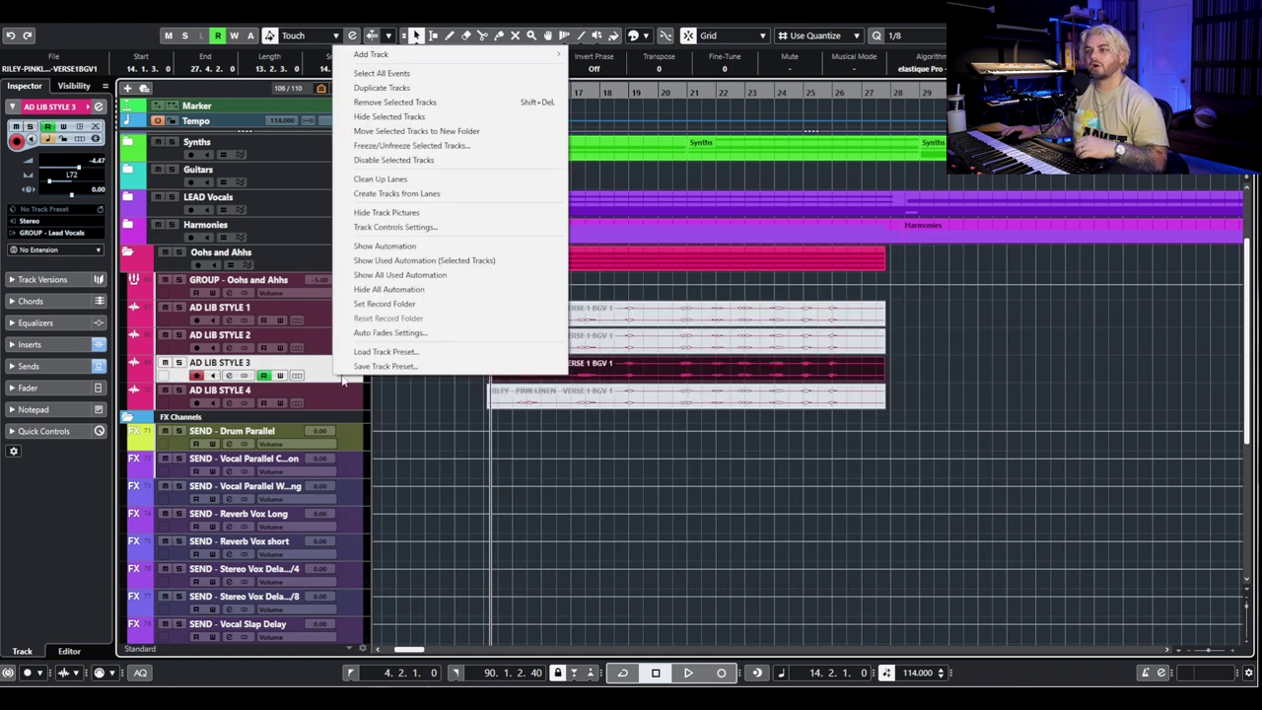
left_click(390, 265)
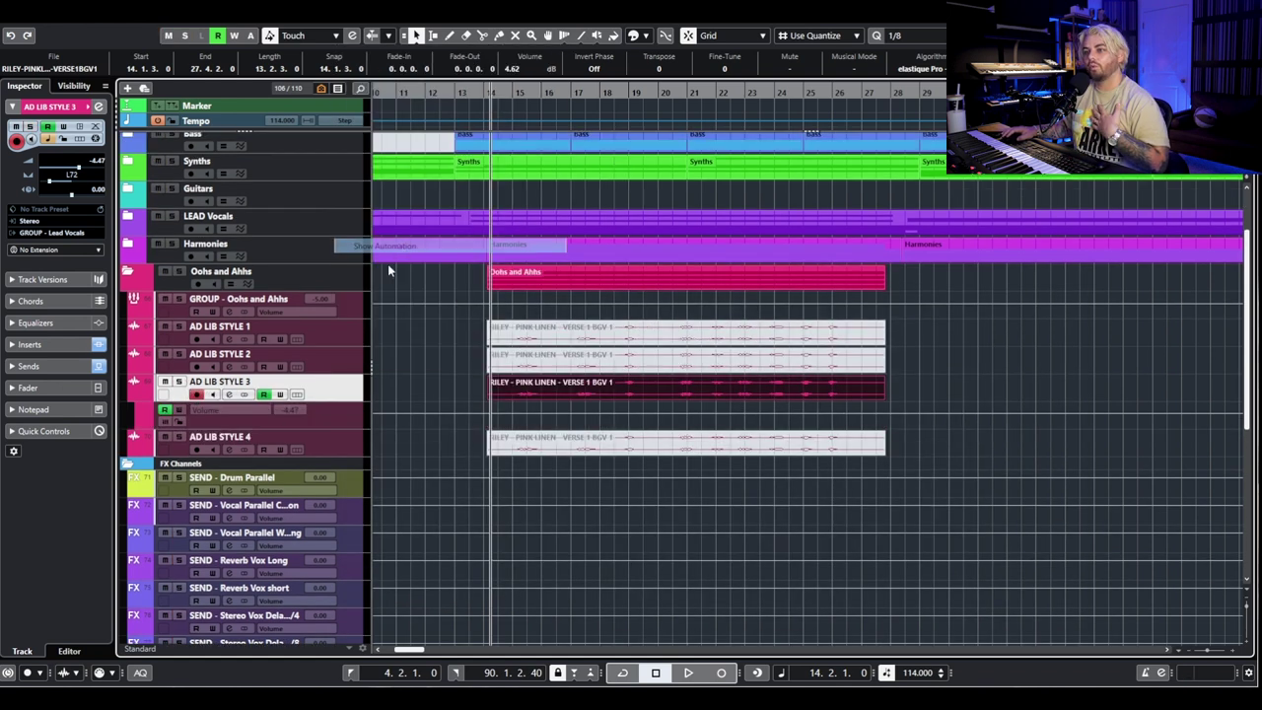
left_click(242, 409)
left_click(266, 91)
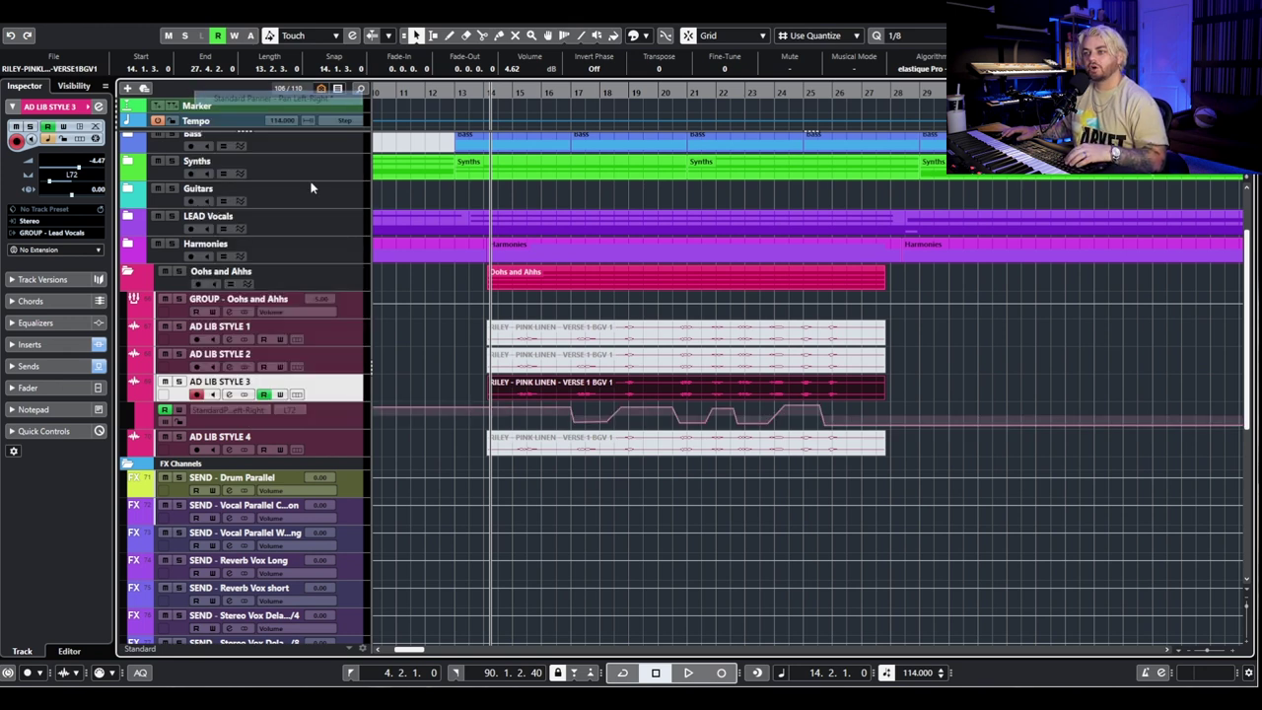
scroll(580, 437, "left", 1)
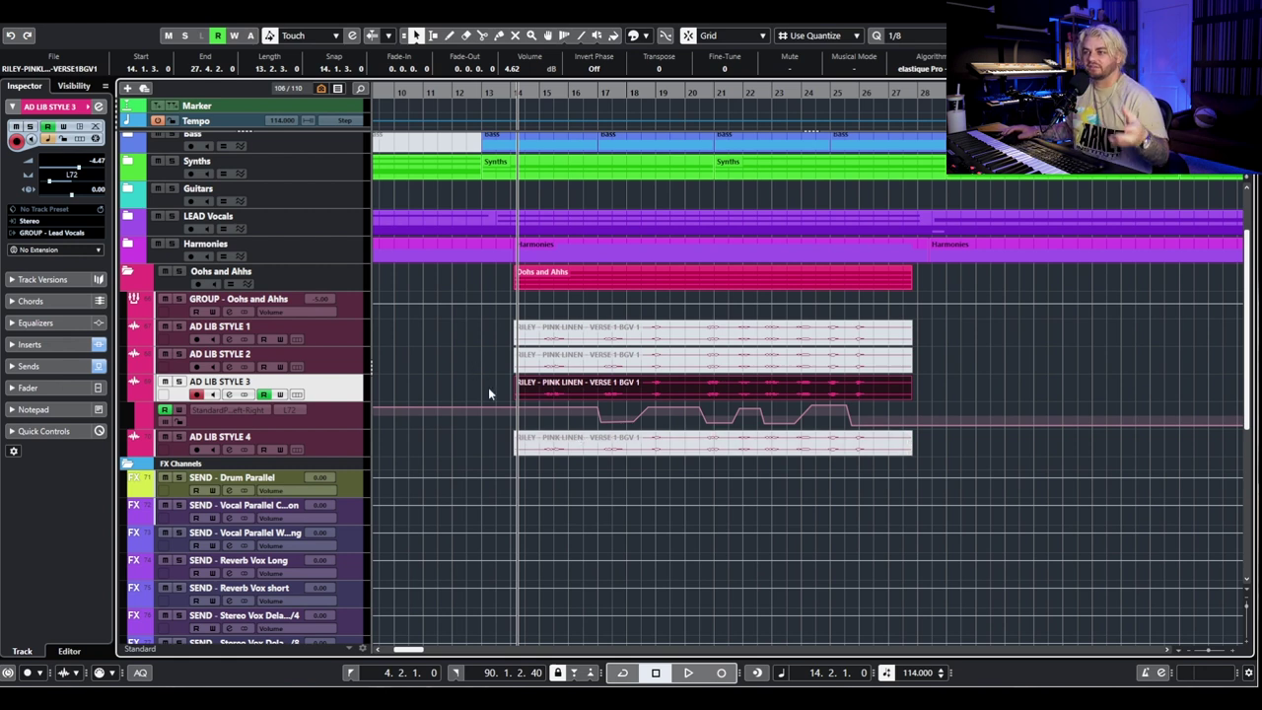
left_click(328, 407)
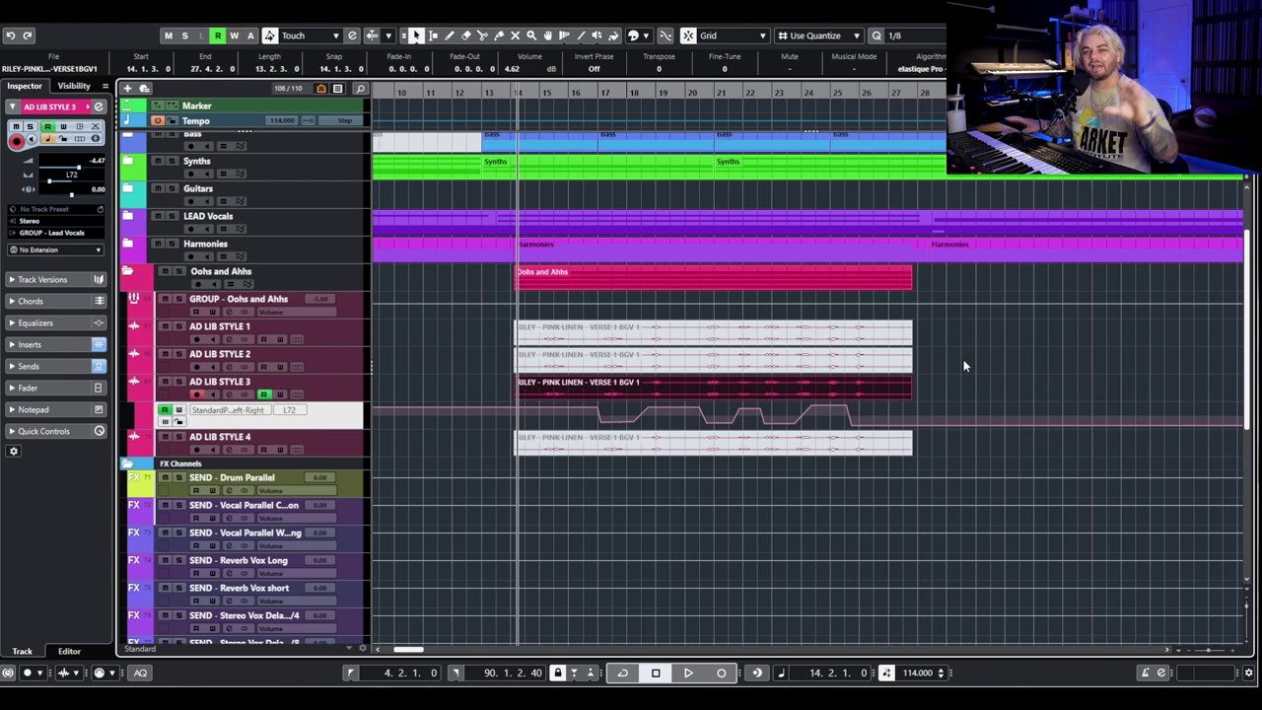
Play the full mix from bar 14 with AD LIB STYLE 3's pan automation, soloing the track partway through.
key("space")
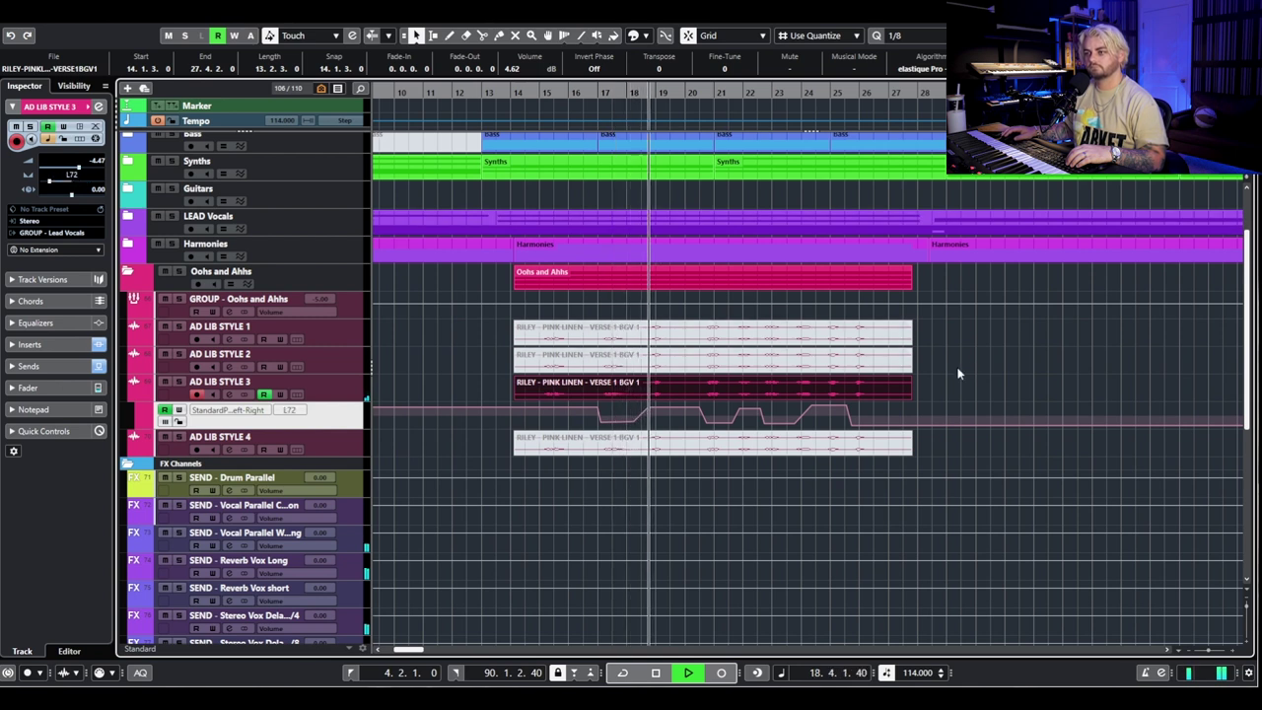
left_click(178, 382)
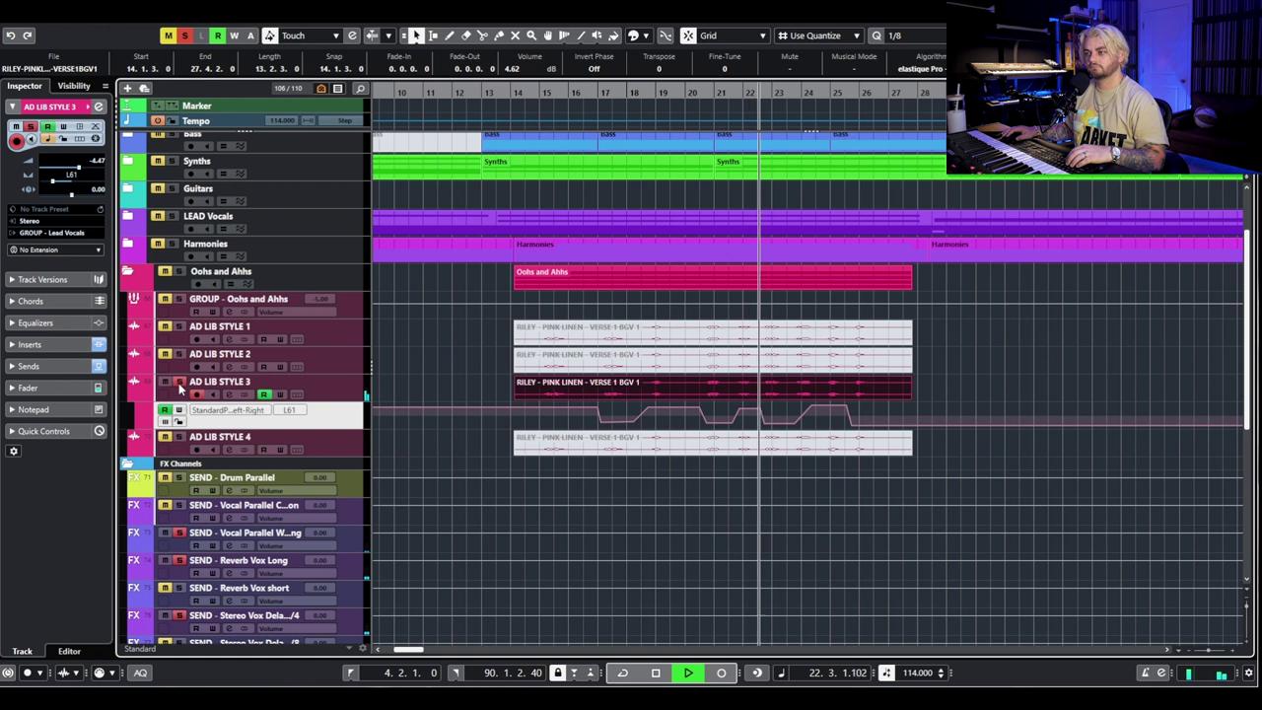
key("space")
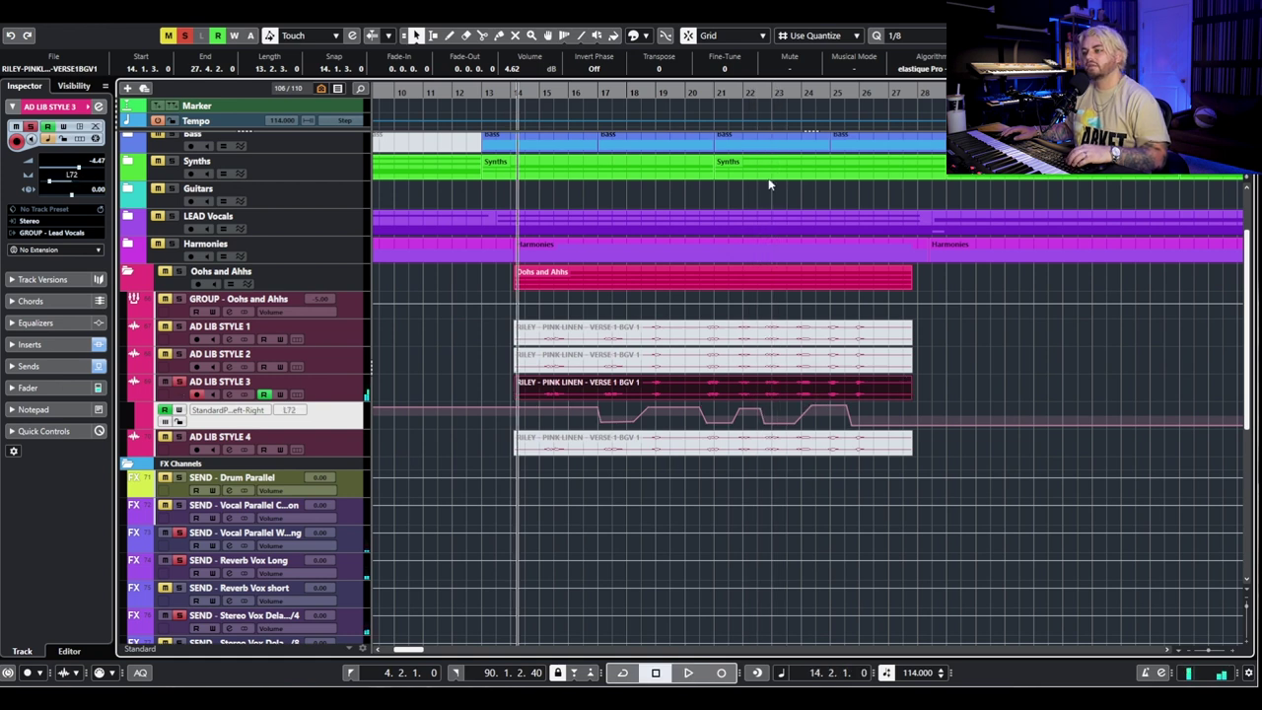
Audition the soloed AD LIB STYLE 3 and its panning from bar 23, then unsolo the track.
left_click_drag(794, 99, 794, 91)
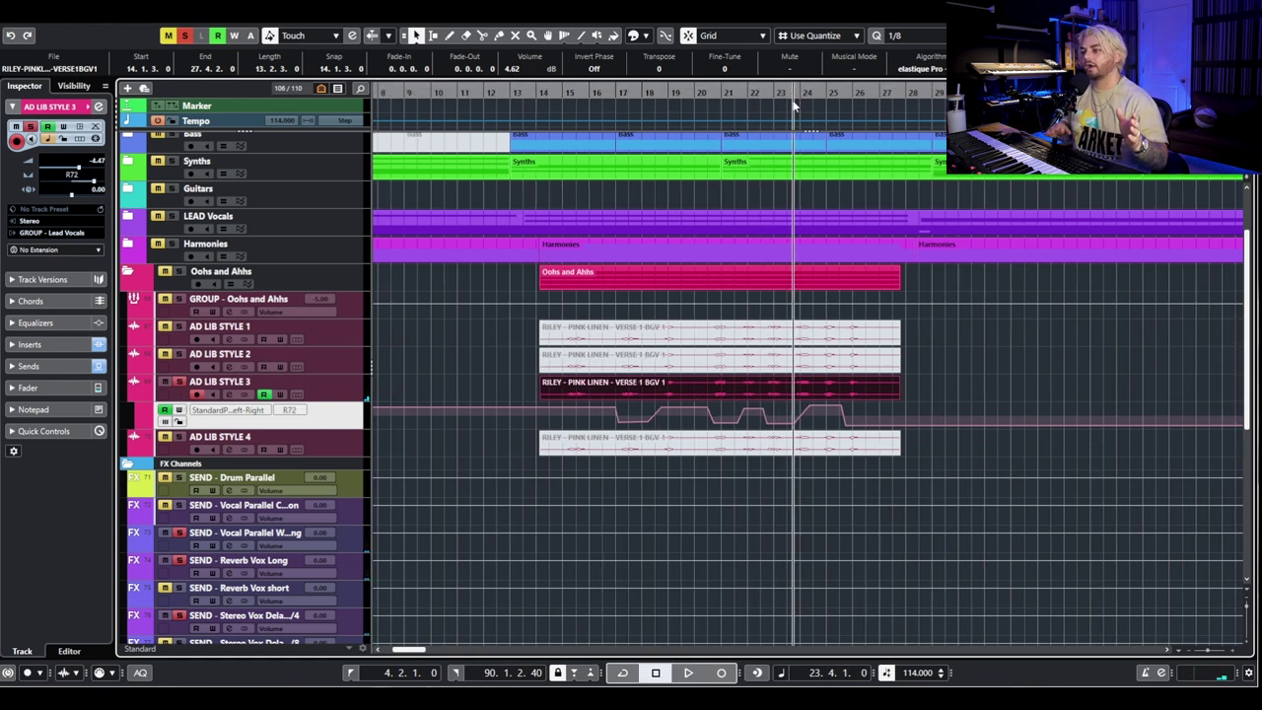
scroll(809, 394, "up", 2)
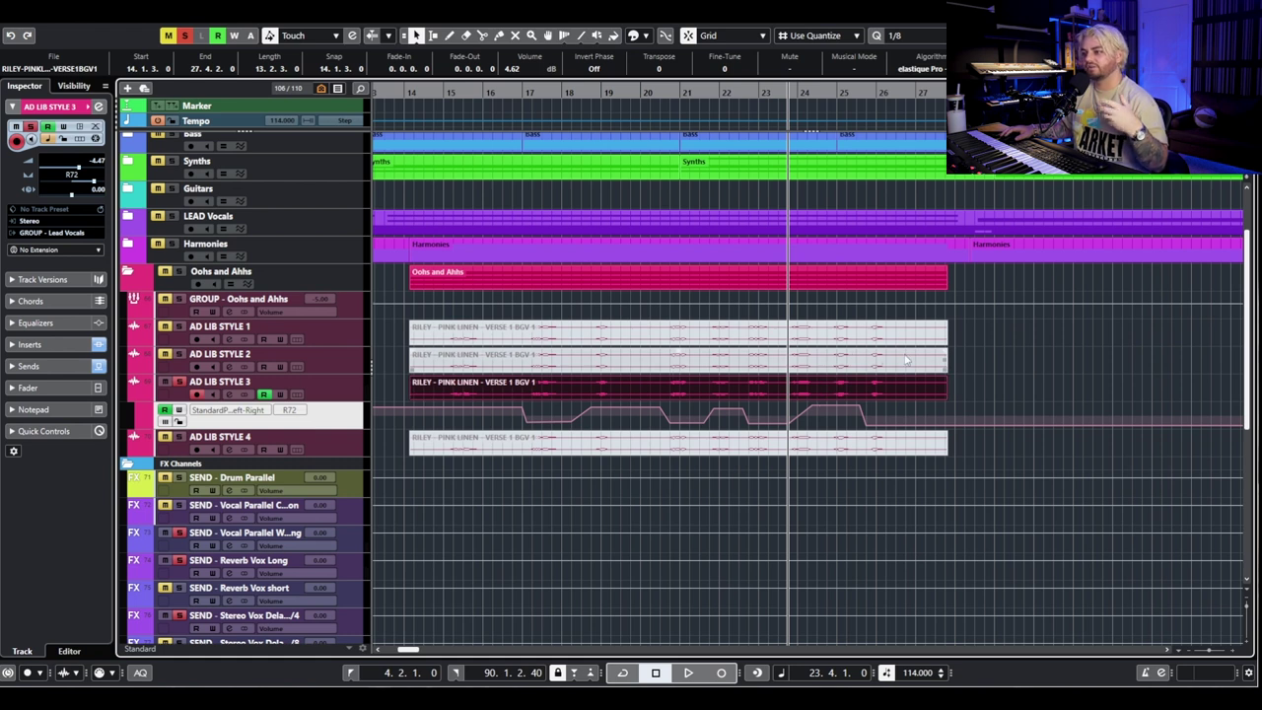
key("space")
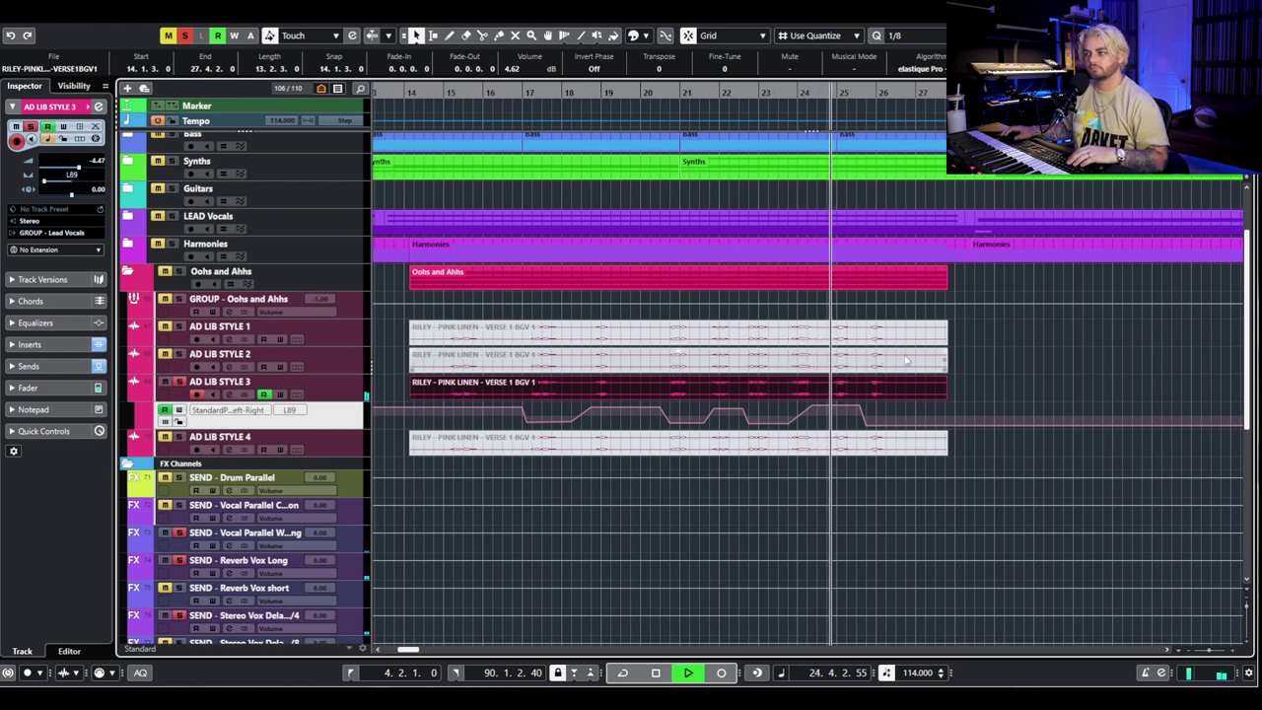
key("space")
key("g")
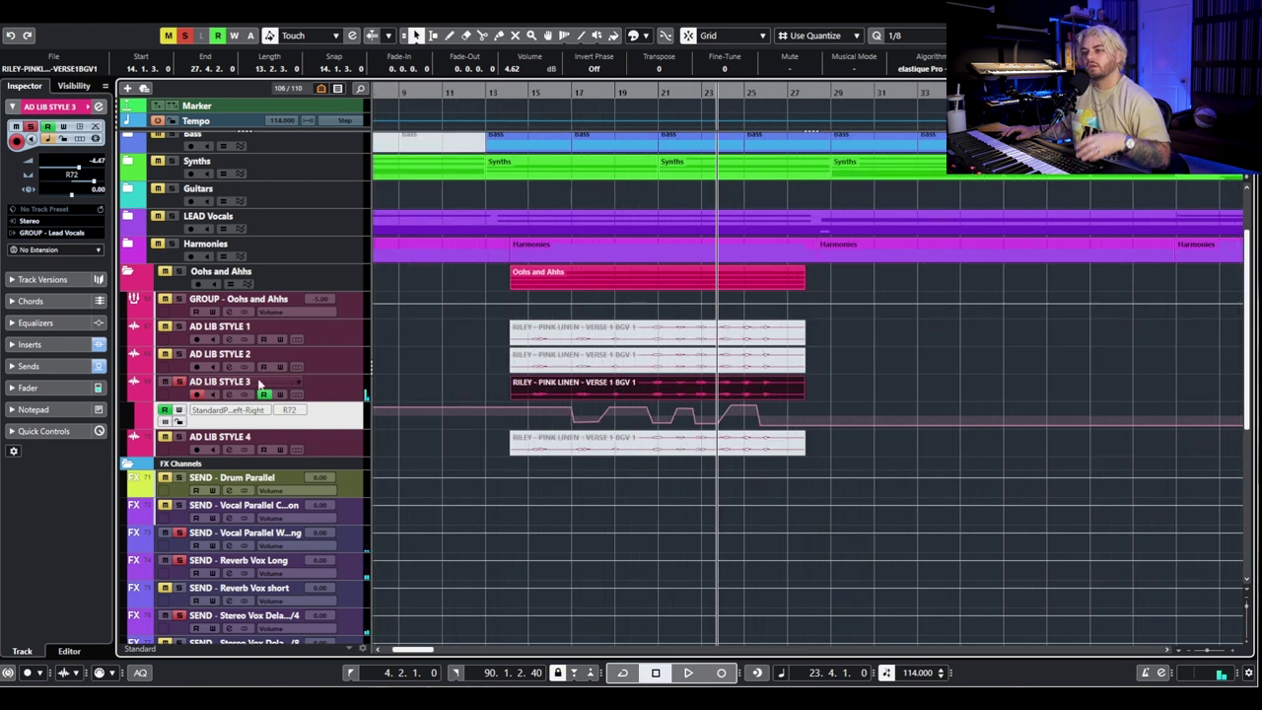
left_click(178, 382)
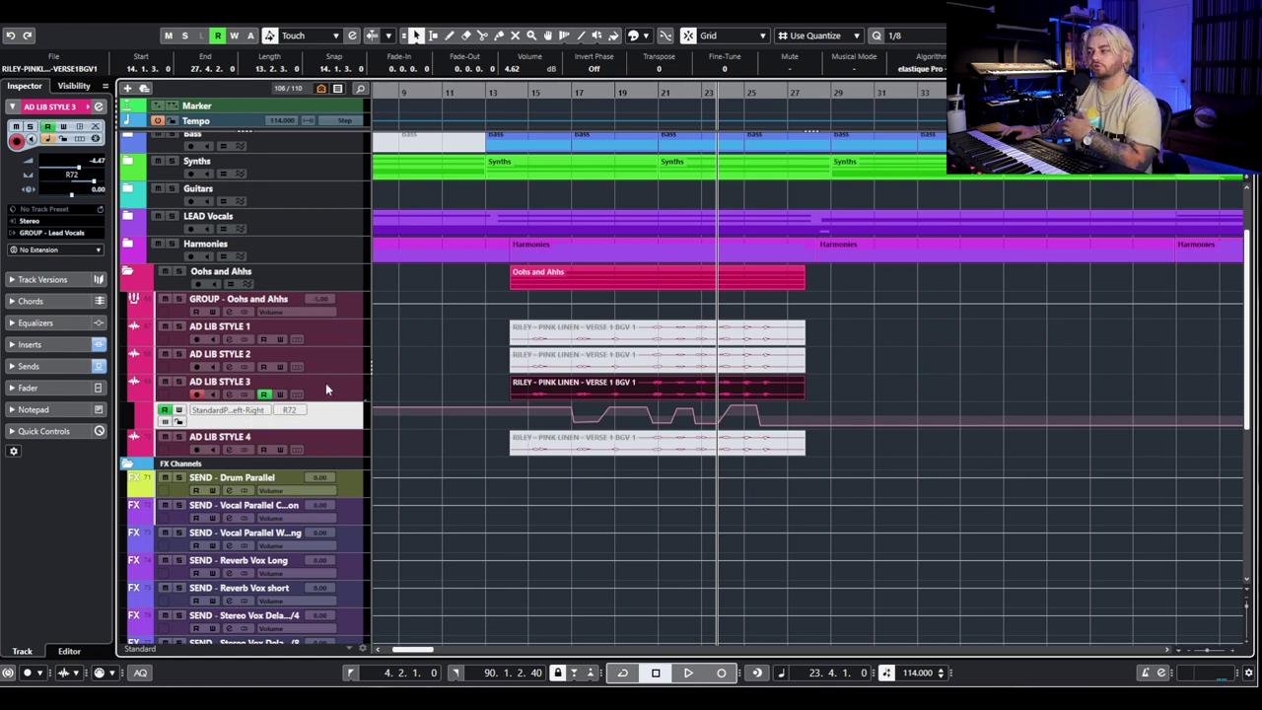
Turn off automation reading on AD LIB STYLE 3 and set its pan to center.
left_click(229, 394)
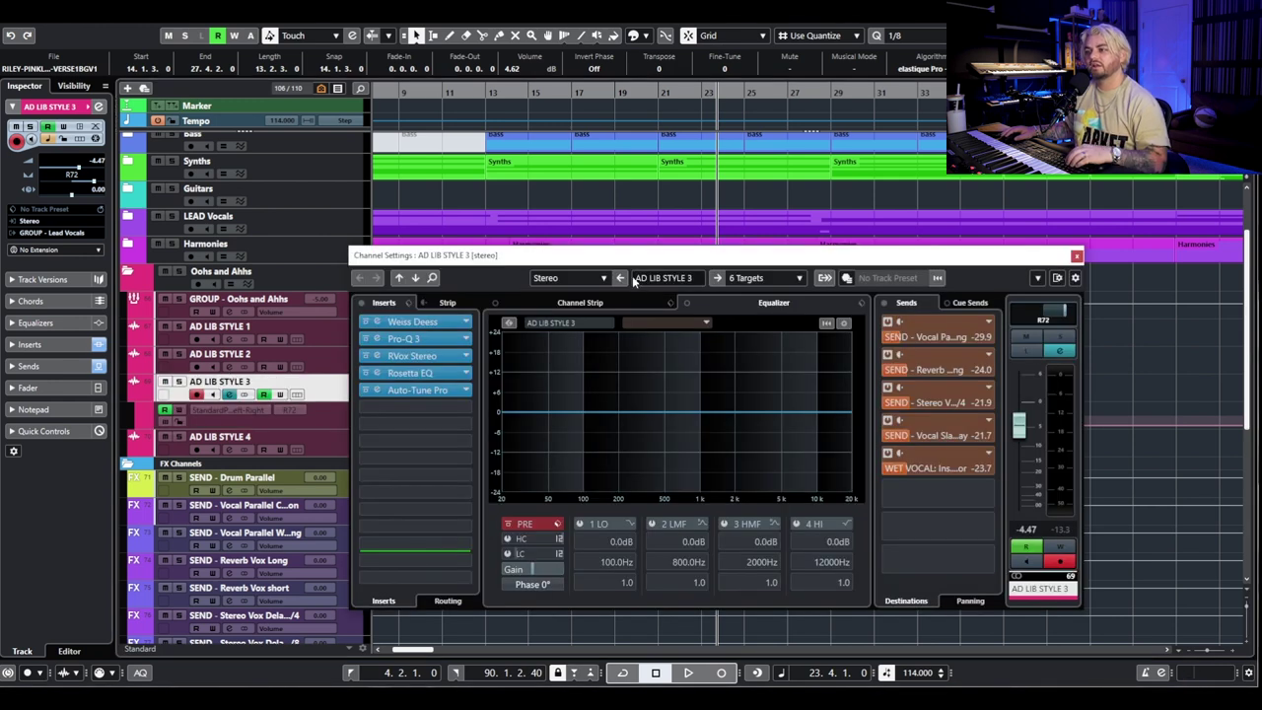
left_click_drag(641, 261, 614, 464)
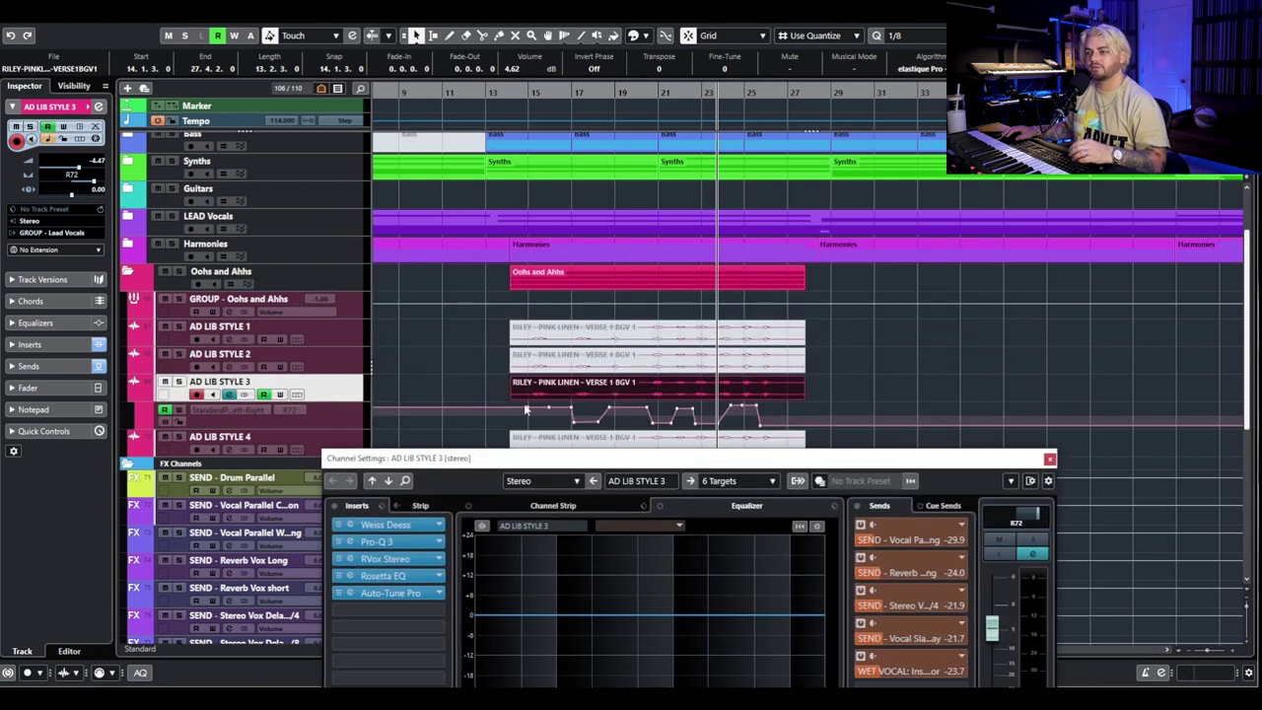
left_click_drag(509, 416, 803, 404)
left_click(288, 409)
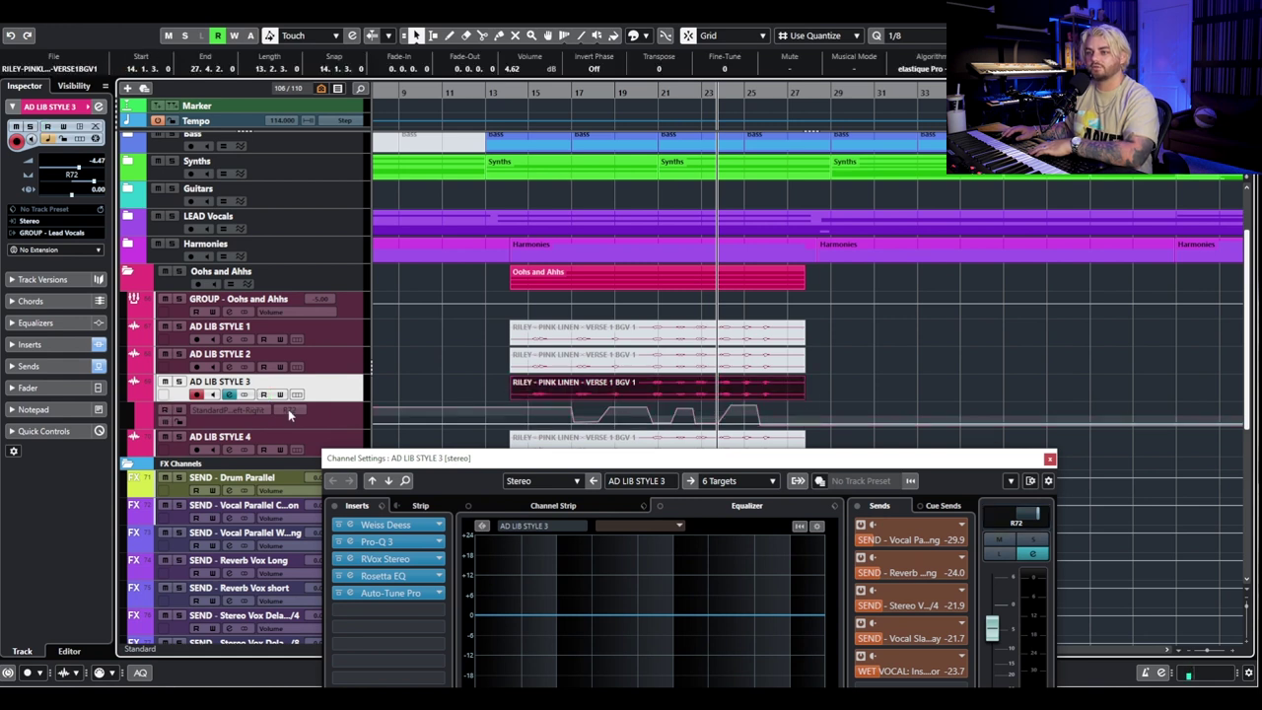
double_click(70, 177)
type("0")
key("Return")
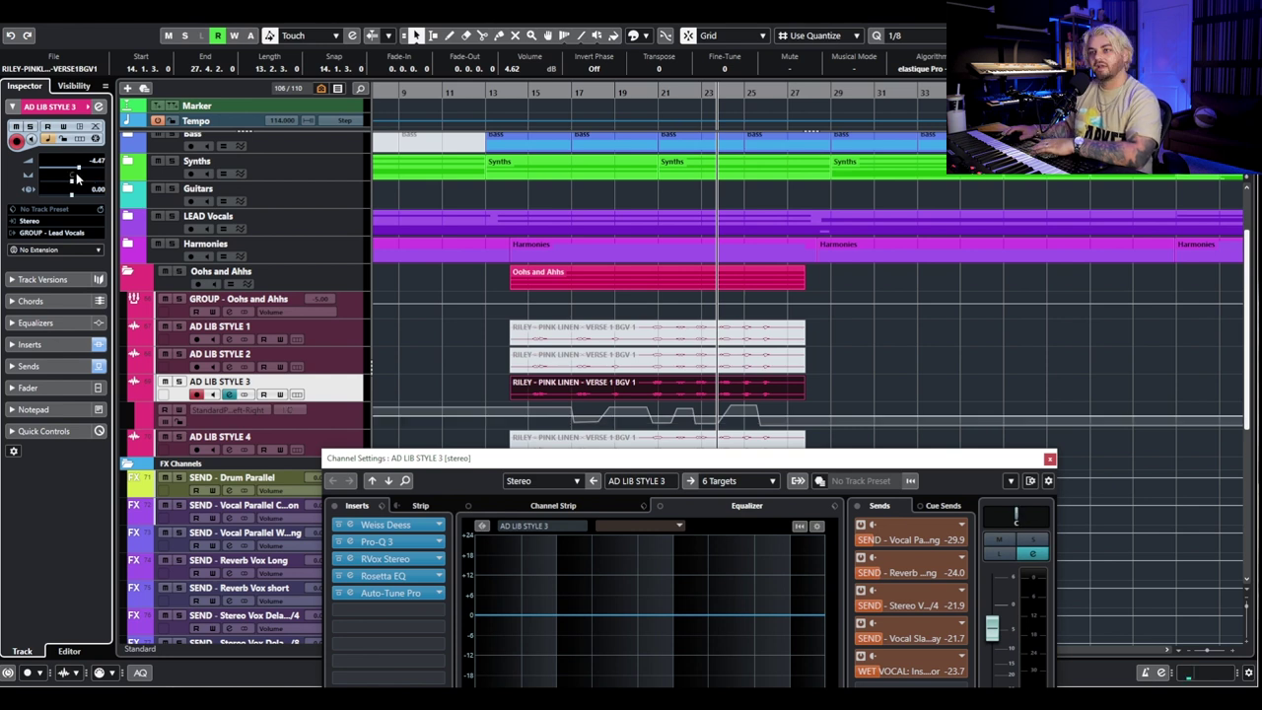
Play the full mix from bar 15 with AD LIB STYLE 3 panned center, closing its channel settings during playback.
left_click(512, 325)
left_click(530, 90)
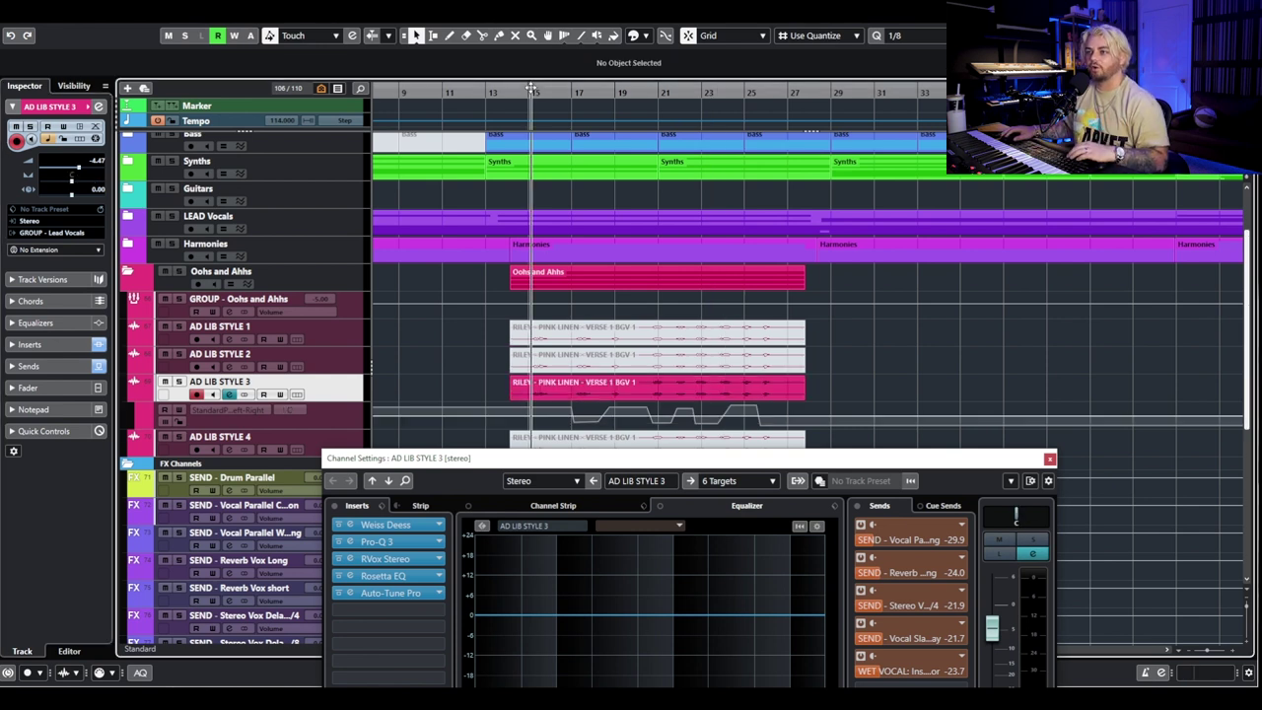
key("space")
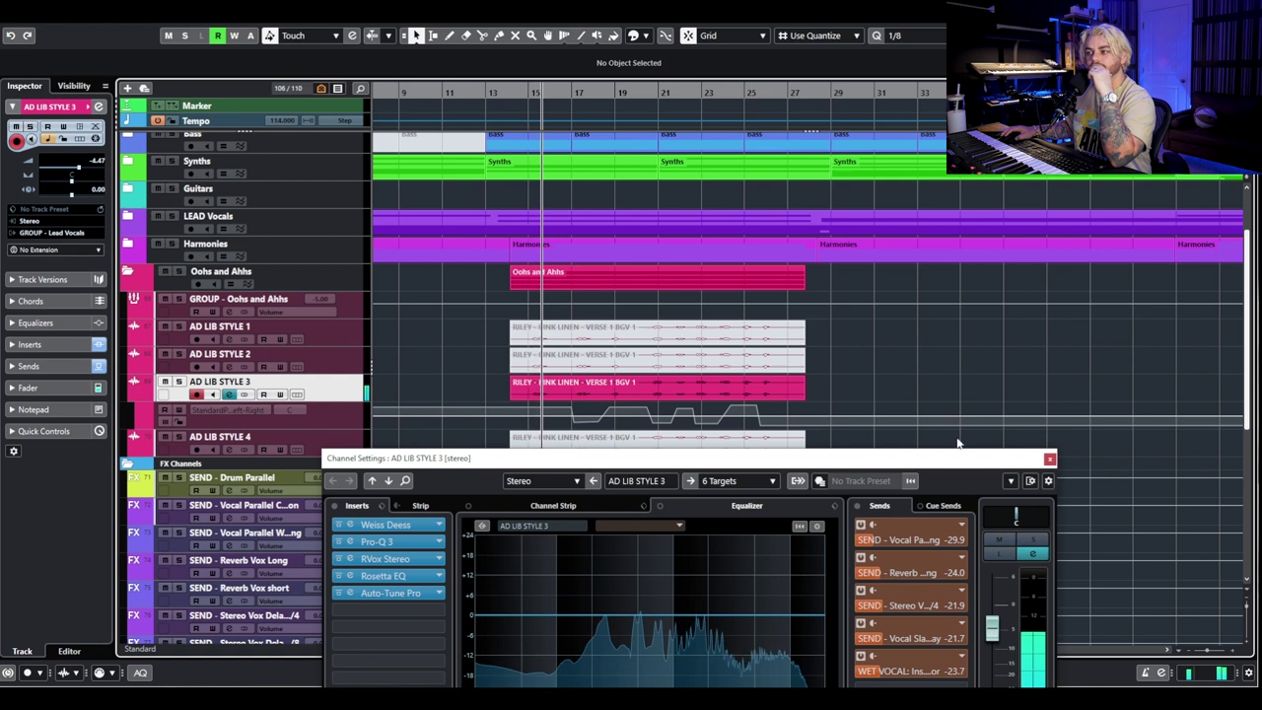
left_click_drag(958, 456, 927, 287)
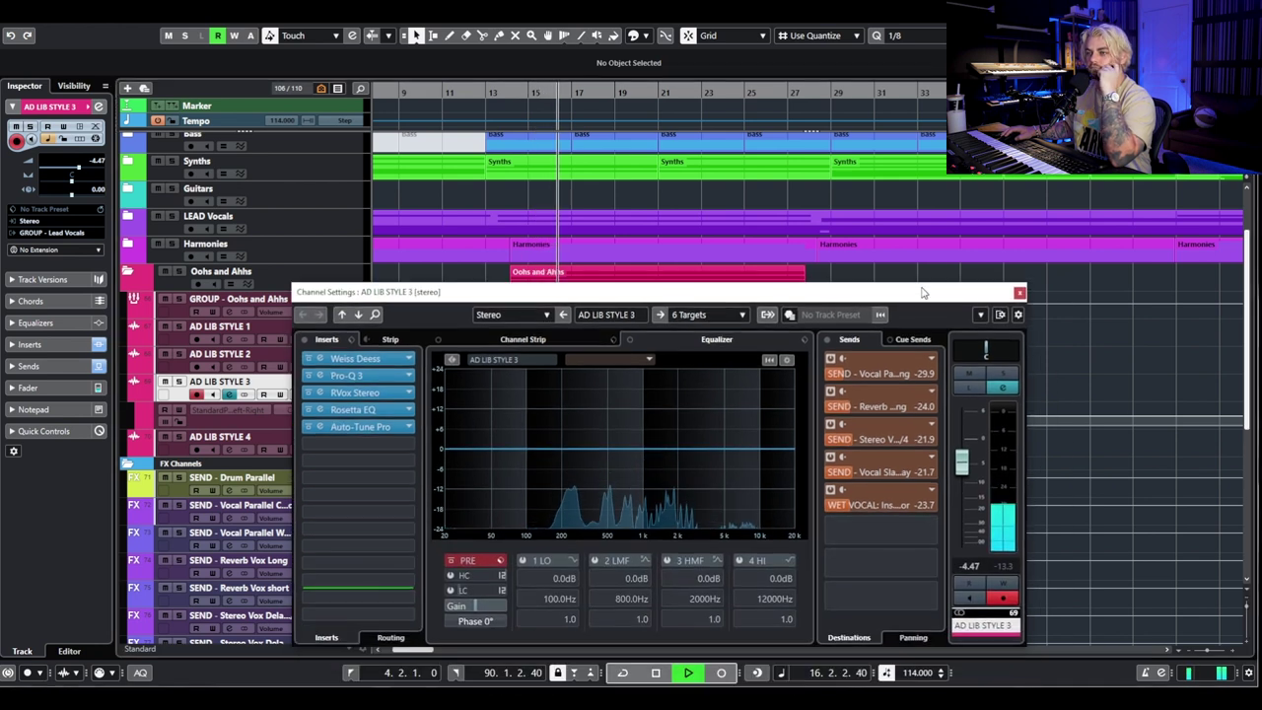
left_click(1023, 287)
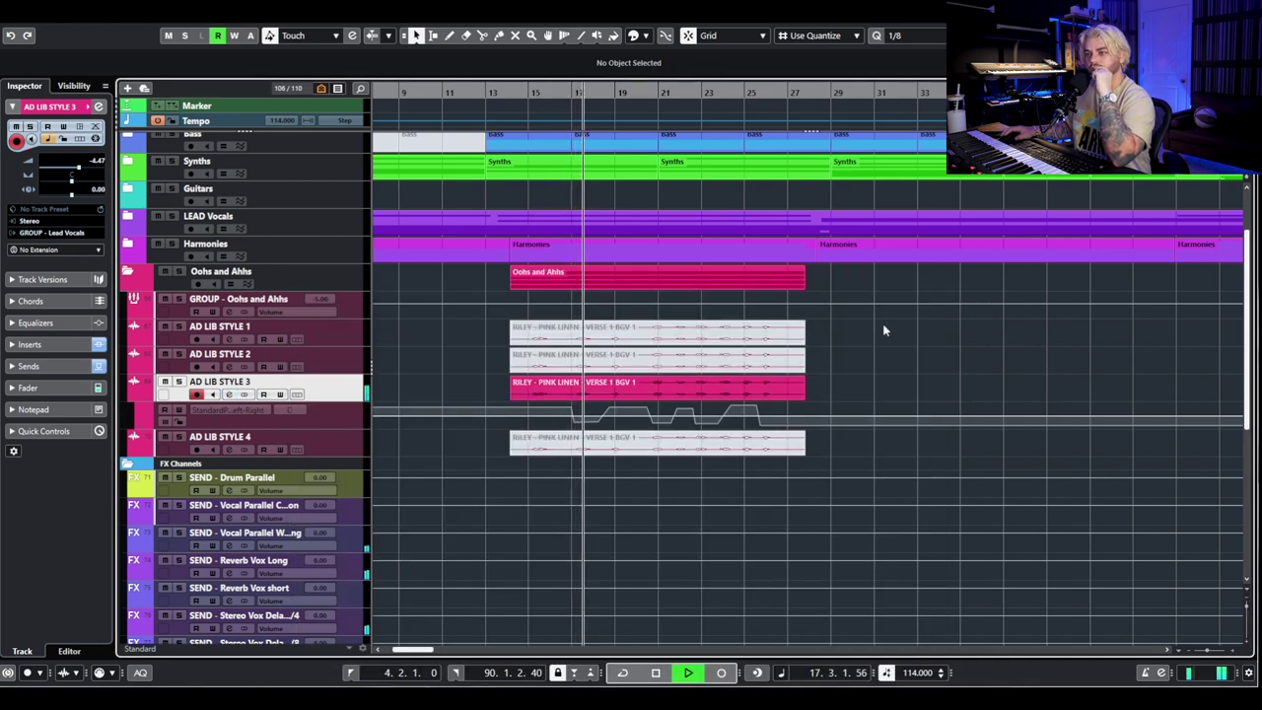
key("space")
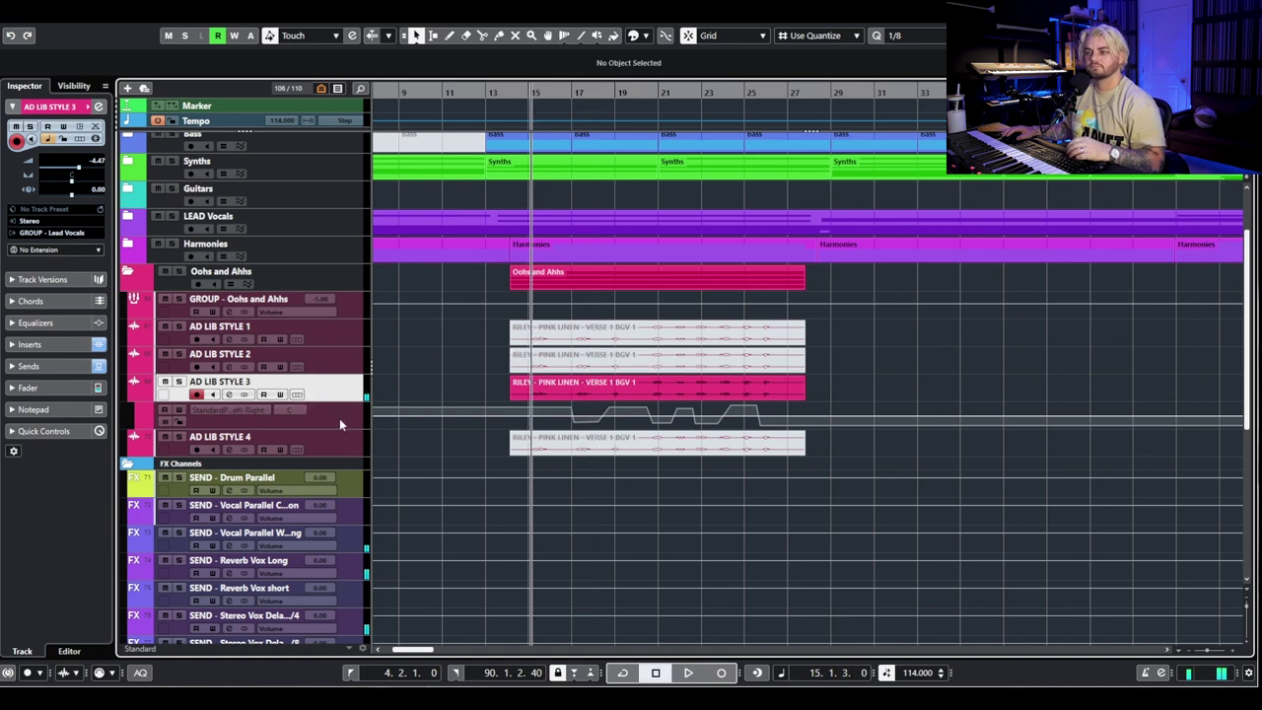
Turn reading of AD LIB STYLE 3's pan automation back on and hide its automation lane.
left_click(339, 420)
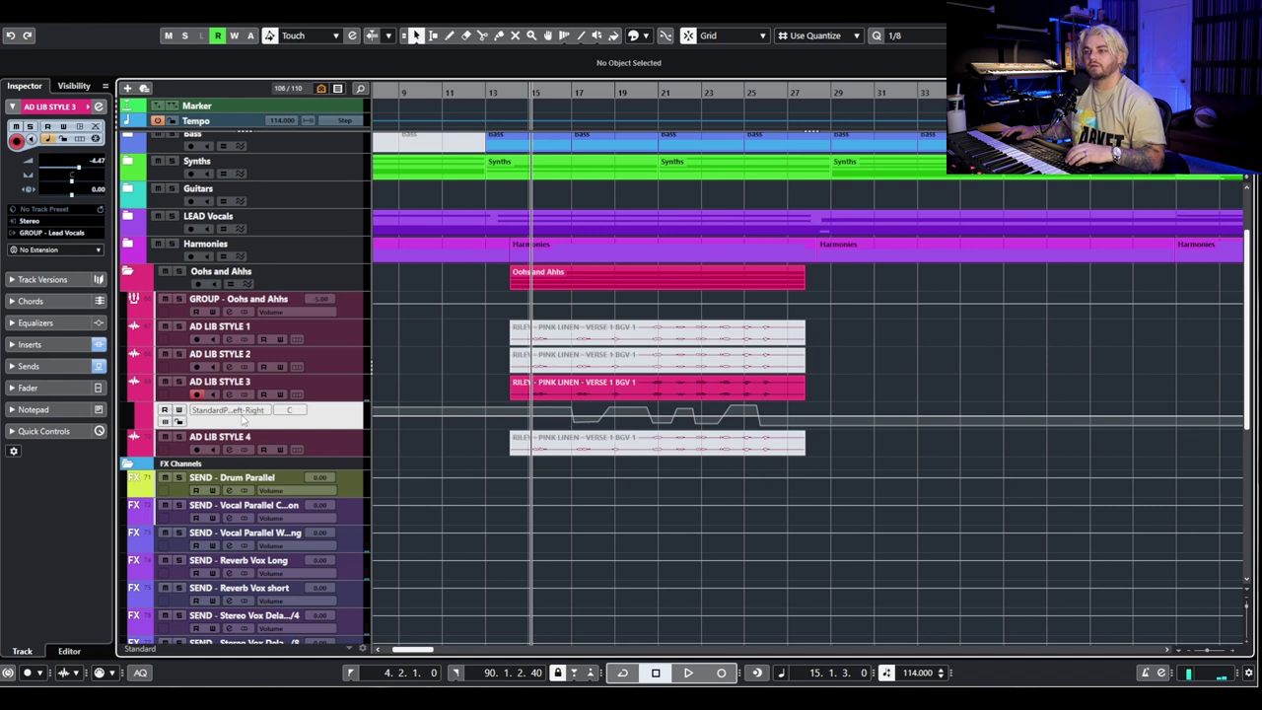
left_click(164, 410)
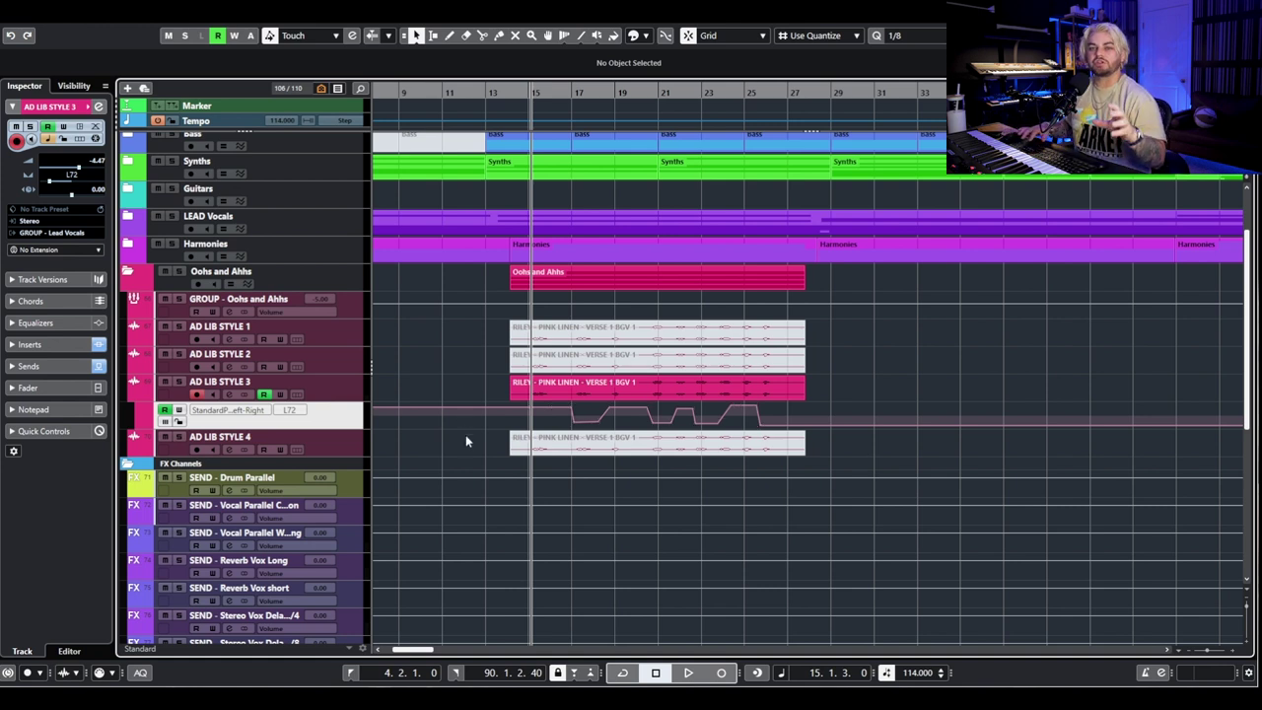
left_click(352, 35)
left_click(277, 243)
Mute the AD LIB STYLE 3 clip, unmute the AD LIB STYLE 4 clip, and select the AD LIB STYLE 4 track.
left_click(606, 394)
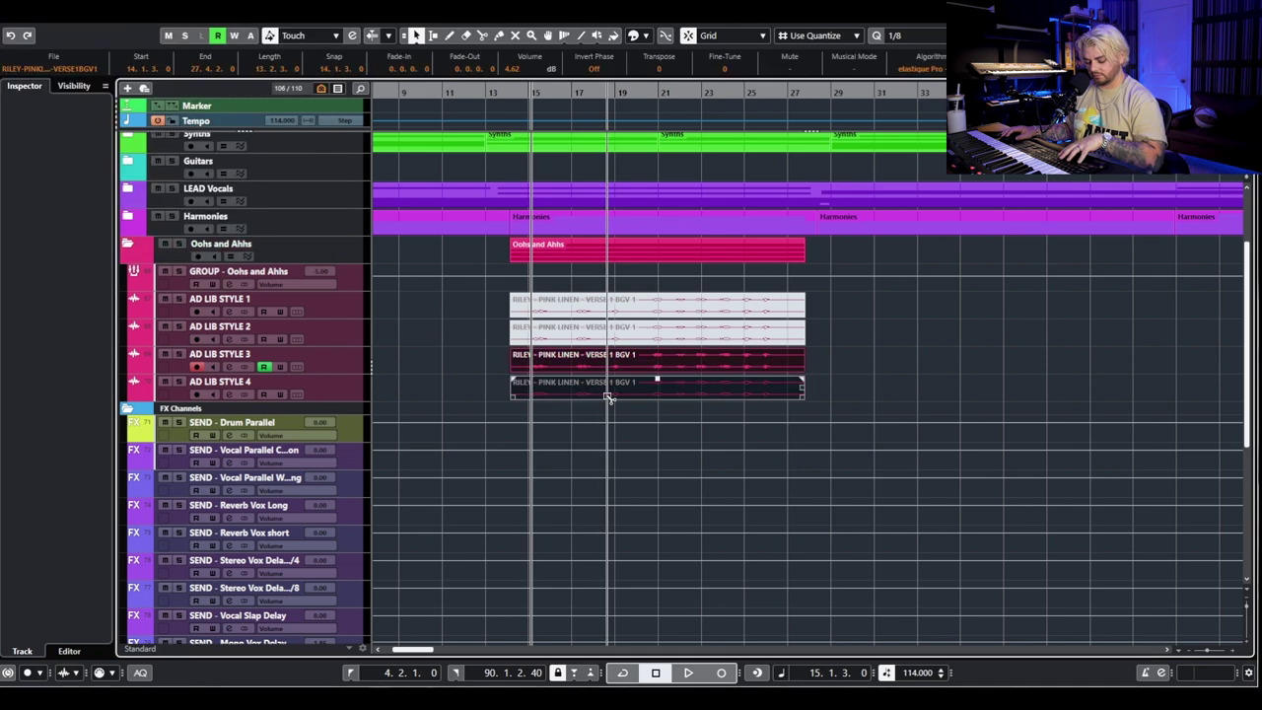
left_click(187, 382)
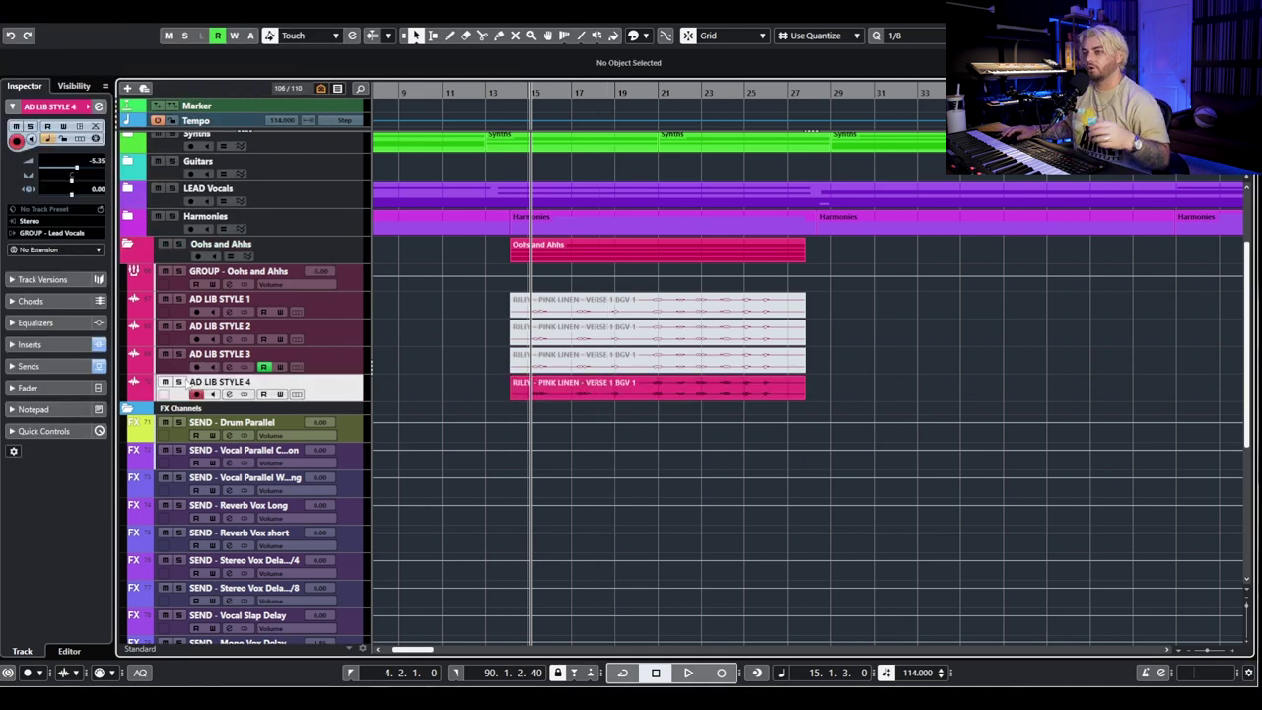
Open AD LIB STYLE 4's channel settings and turn off every insert from Auto-Tune Pro down to the last Pro-Q 3.
left_click(229, 394)
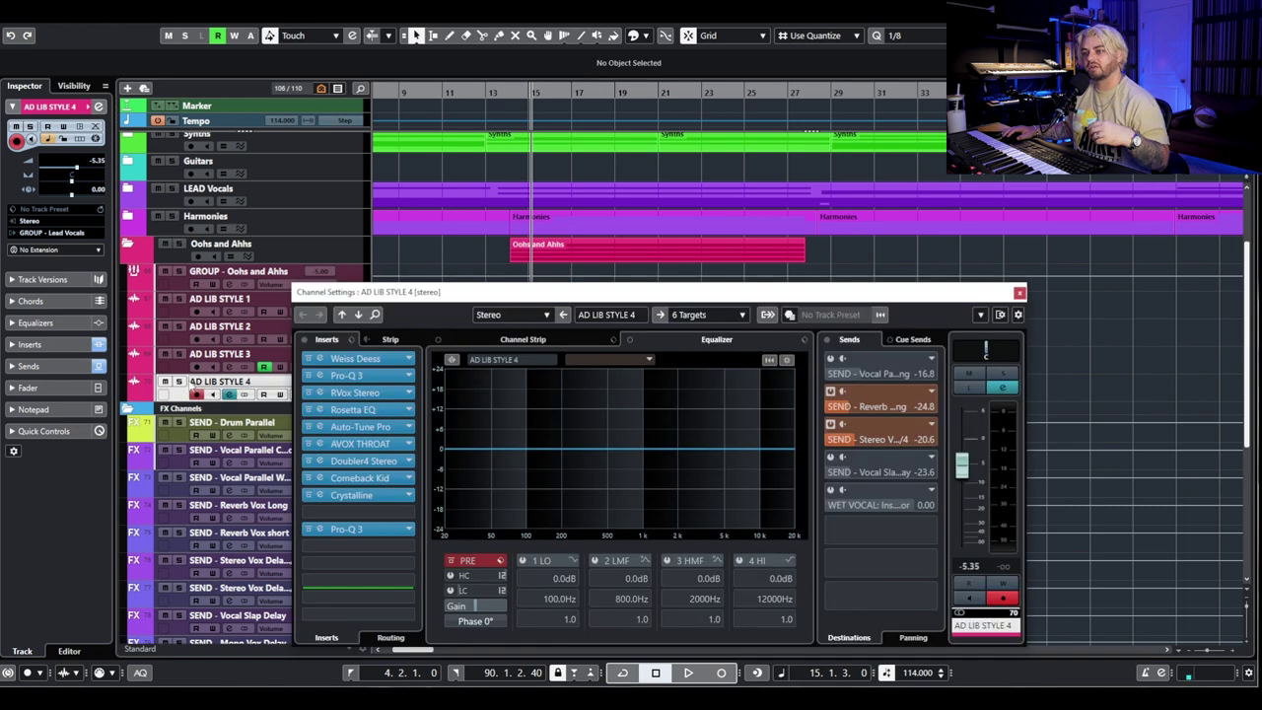
left_click(309, 495)
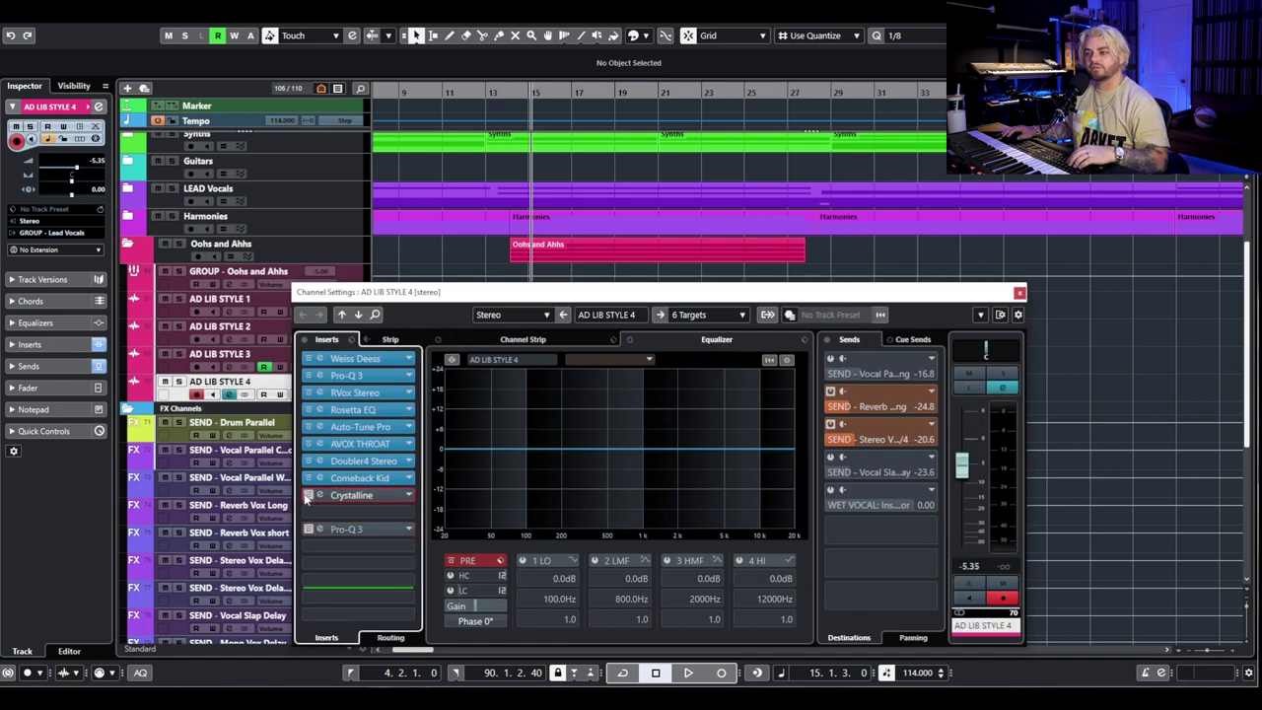
left_click(308, 478)
left_click(308, 461)
left_click(308, 444)
left_click(308, 426)
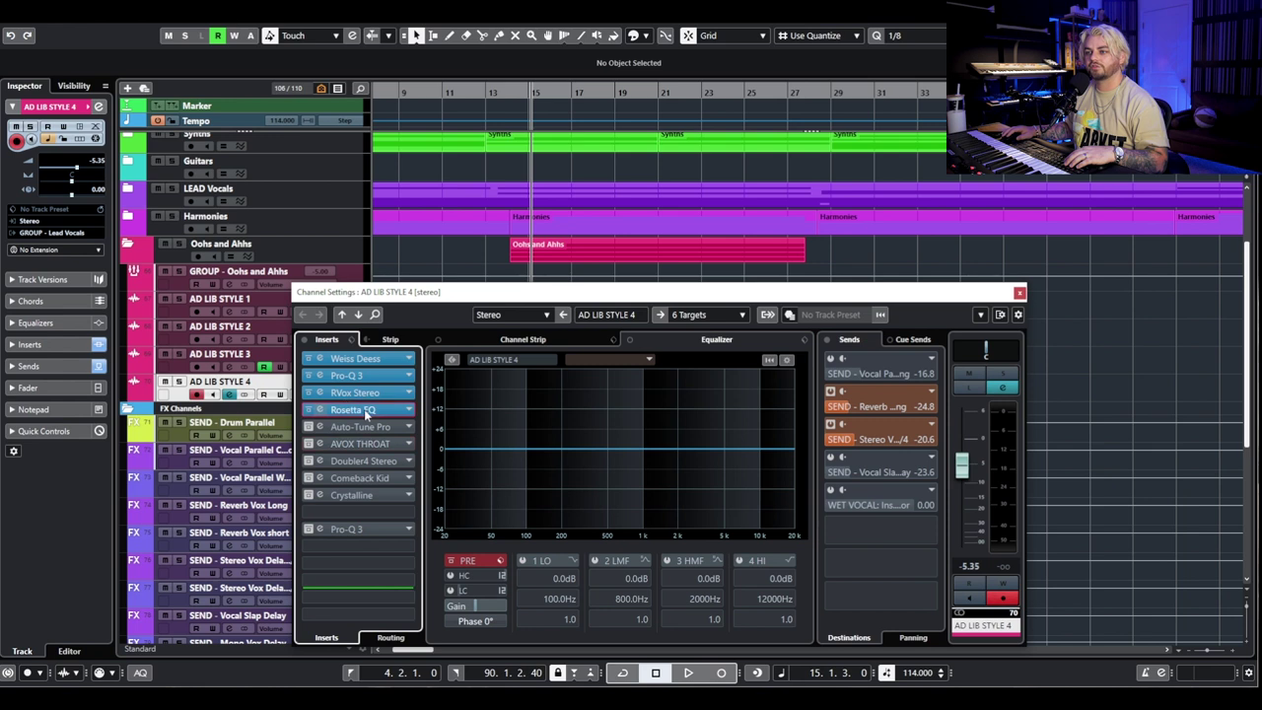
Open Rosetta EQ on AD LIB STYLE 4, check its subtractive and additive pages, and close the plugin.
left_click(364, 409)
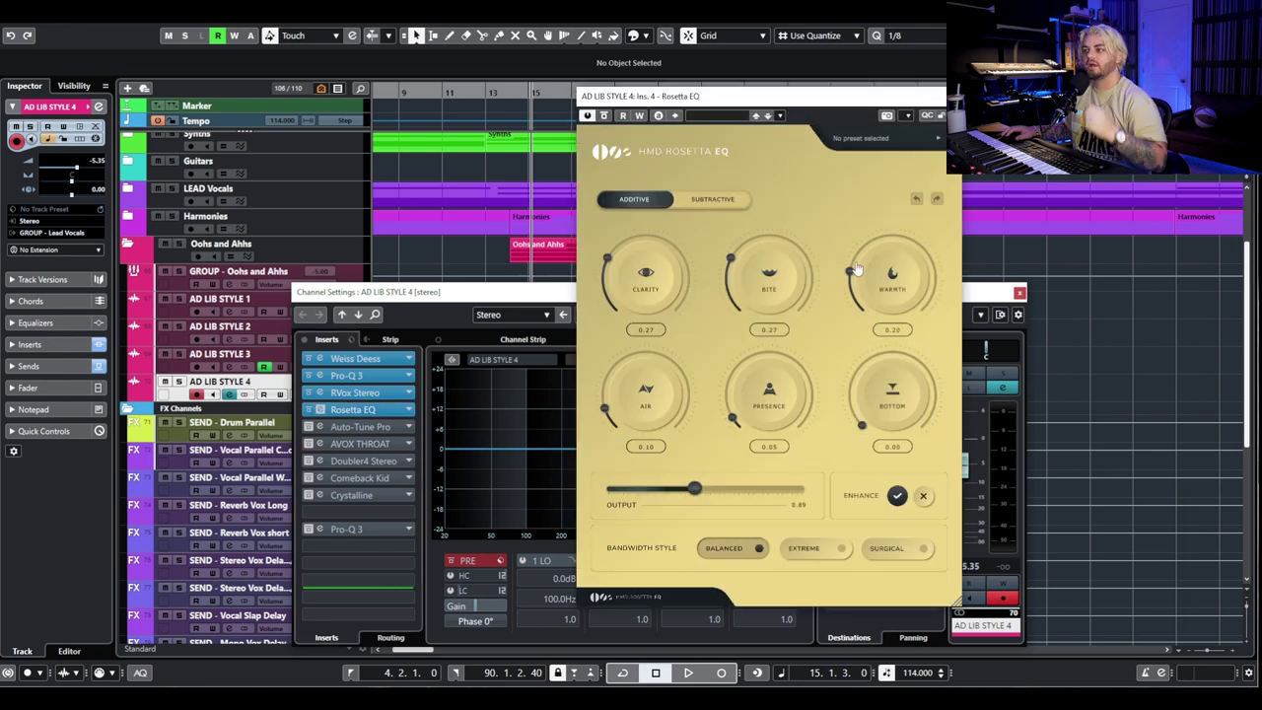
left_click(732, 200)
left_click(631, 200)
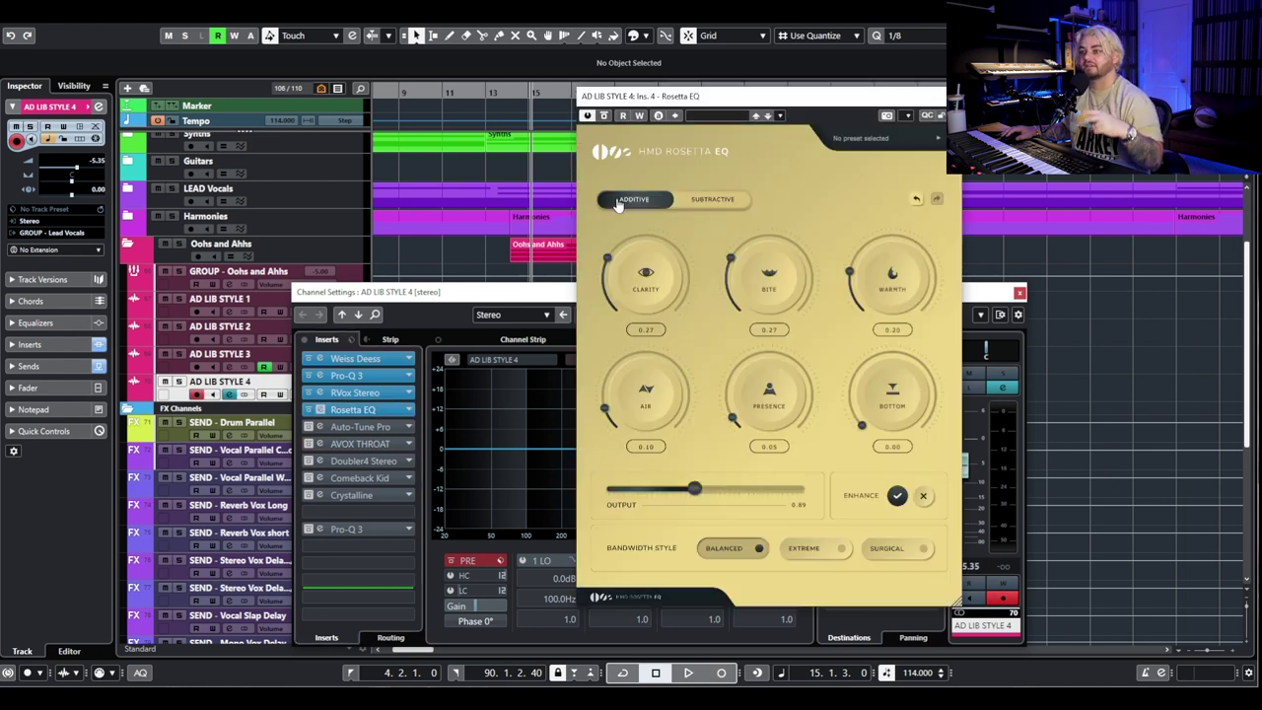
key("Escape")
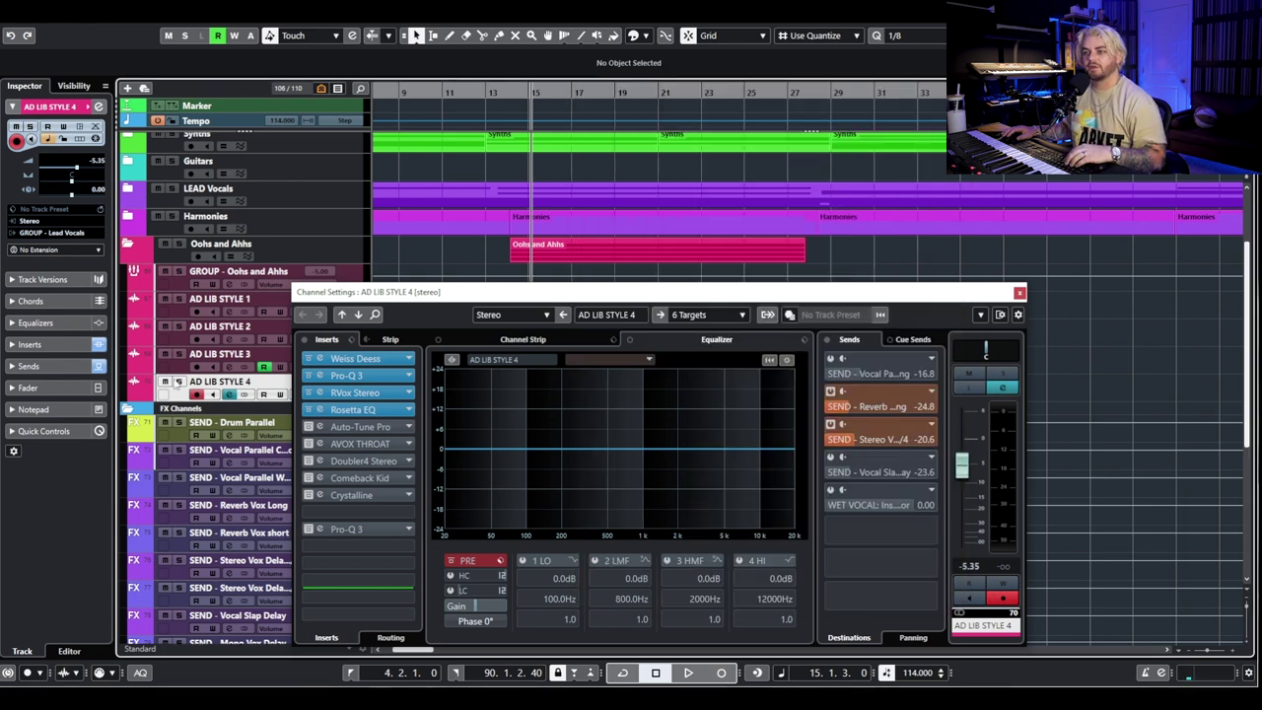
Solo AD LIB STYLE 4 and play it from bar 15, moving its channel settings window higher during playback.
left_click(179, 382)
key("space")
left_click_drag(609, 300, 621, 157)
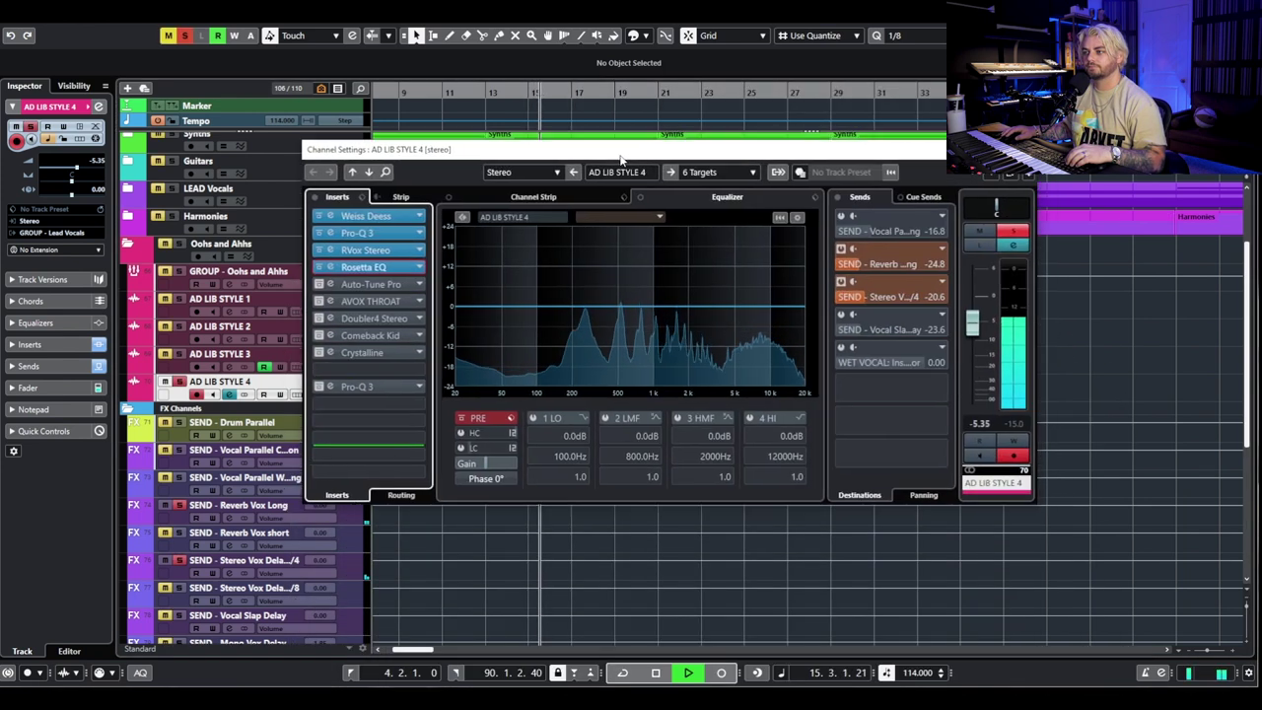
key("space")
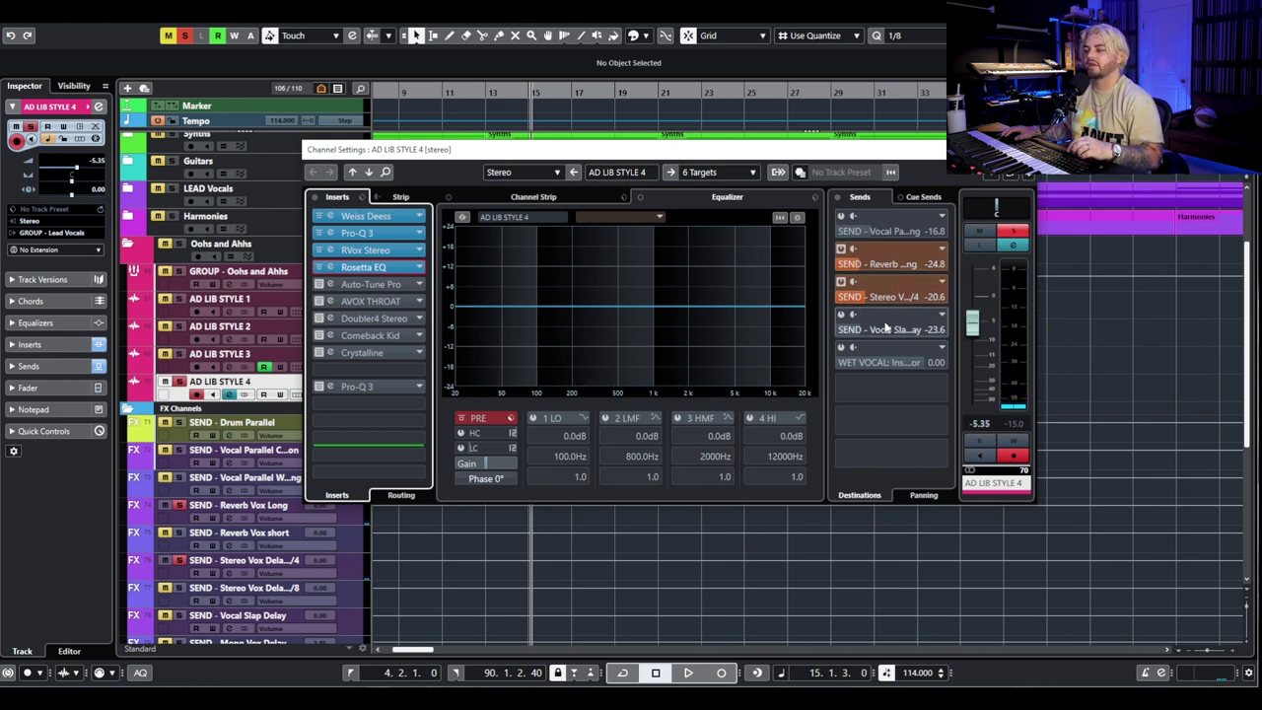
Turn on AD LIB STYLE 4's Auto-Tune Pro insert, review its settings in full view, and close the plugin.
left_click(370, 284)
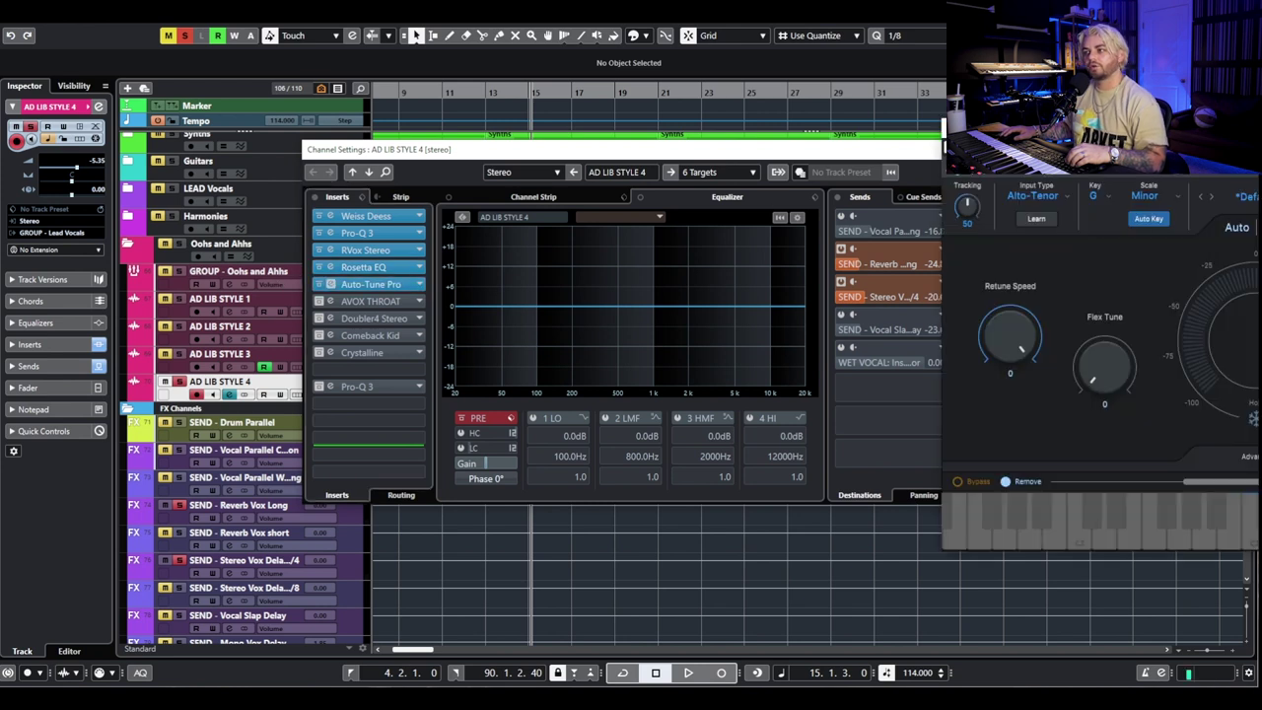
left_click_drag(1051, 150, 561, 168)
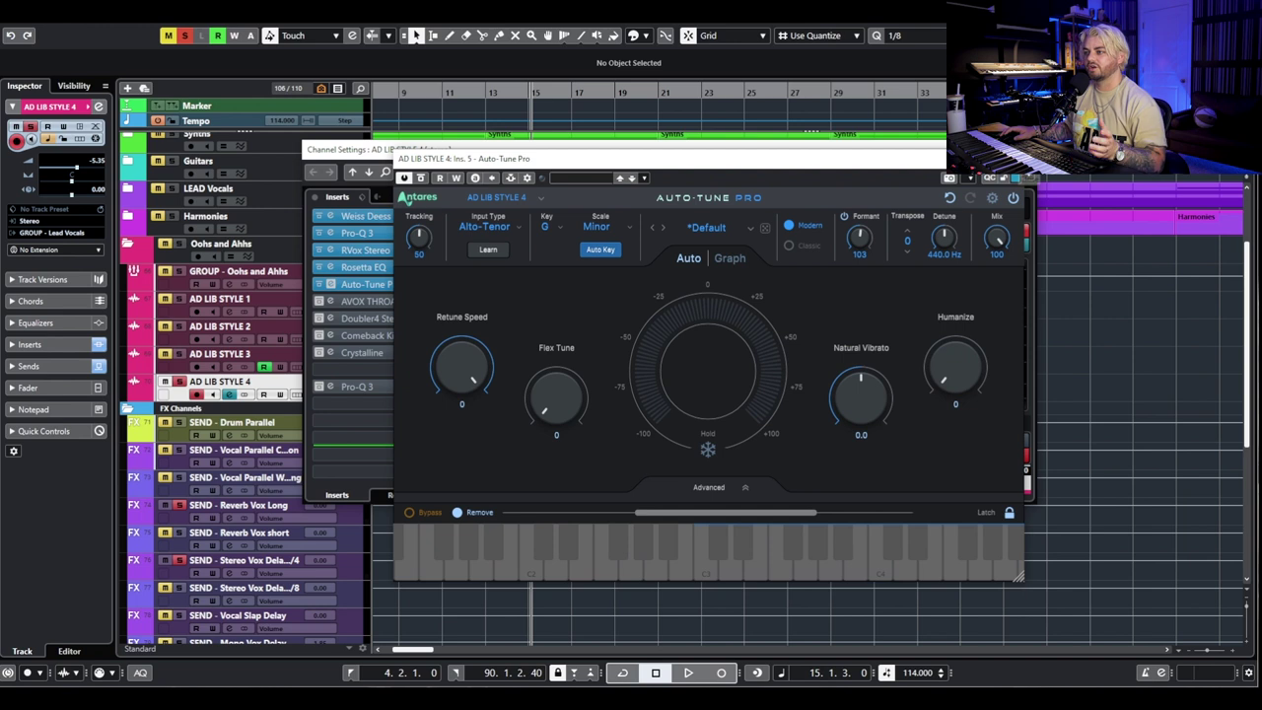
left_click(1006, 133)
Turn on the AVOX THROAT insert and review its settings, closing both the channel settings and the plugin.
left_click(345, 301)
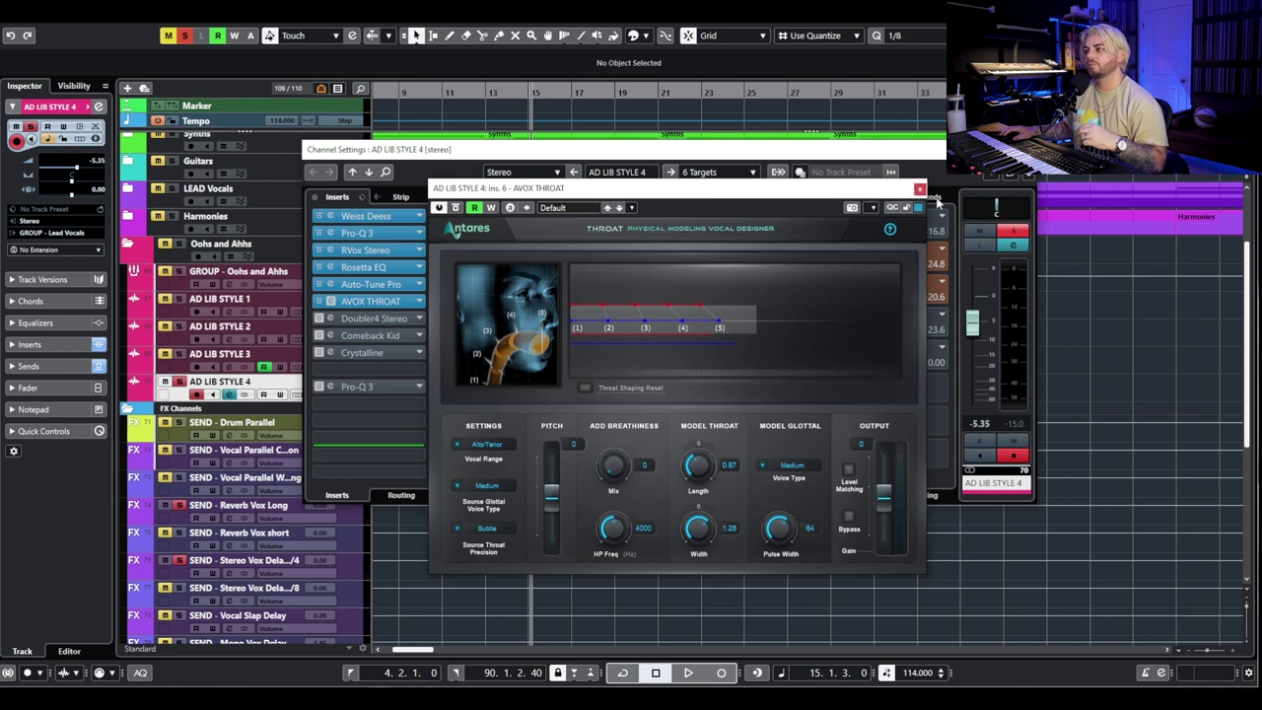
left_click(1025, 149)
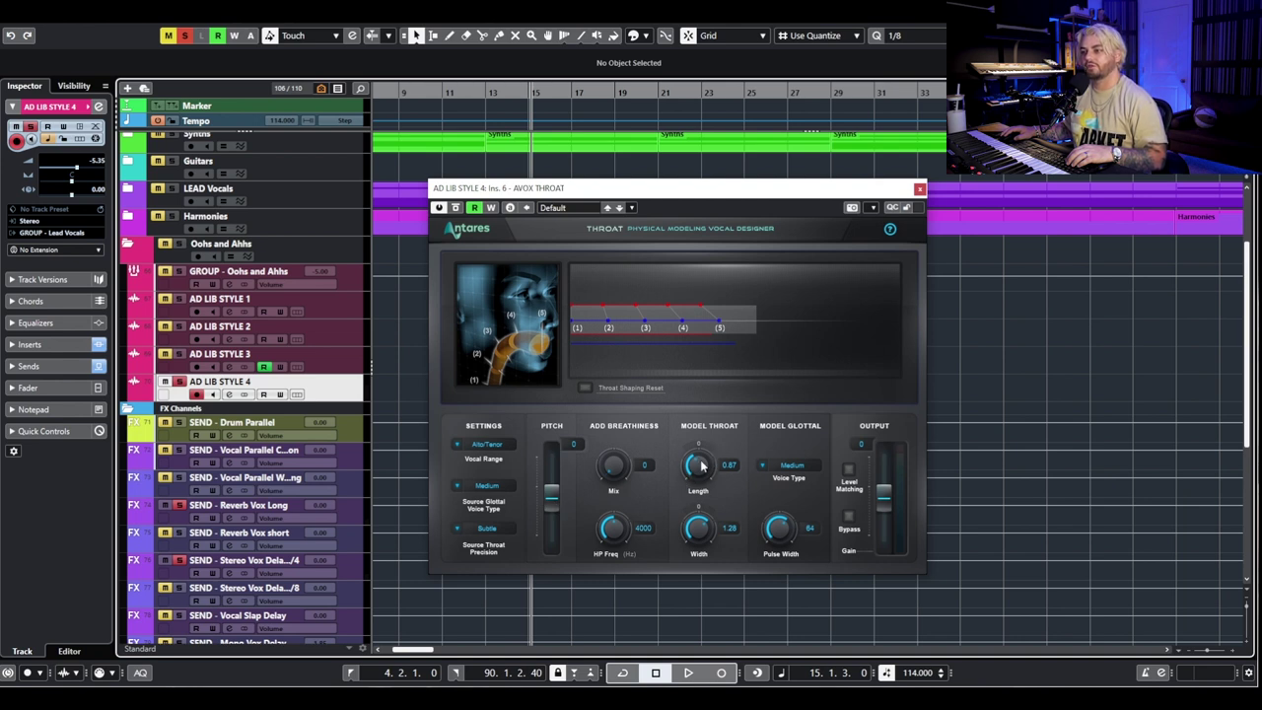
left_click(919, 189)
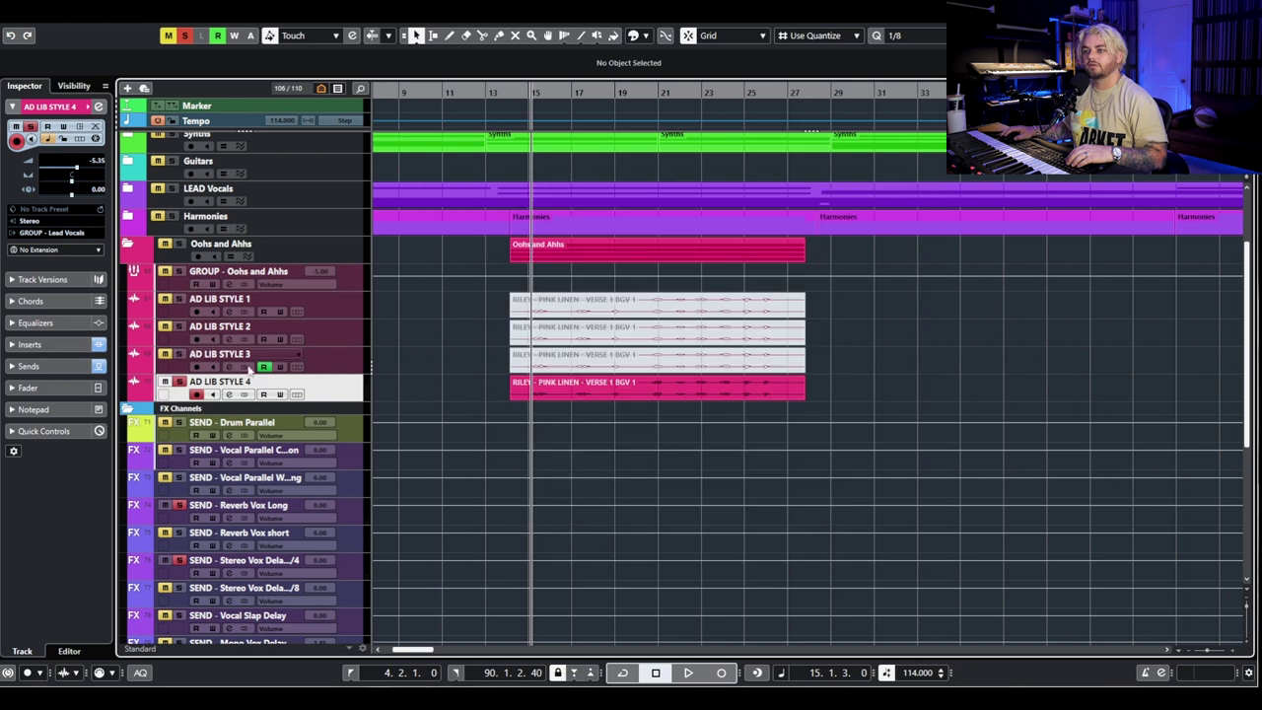
Show an automation lane under AD LIB STYLE 4 and assign it to AVOX THROAT's Pitch shift parameter.
right_click(328, 394)
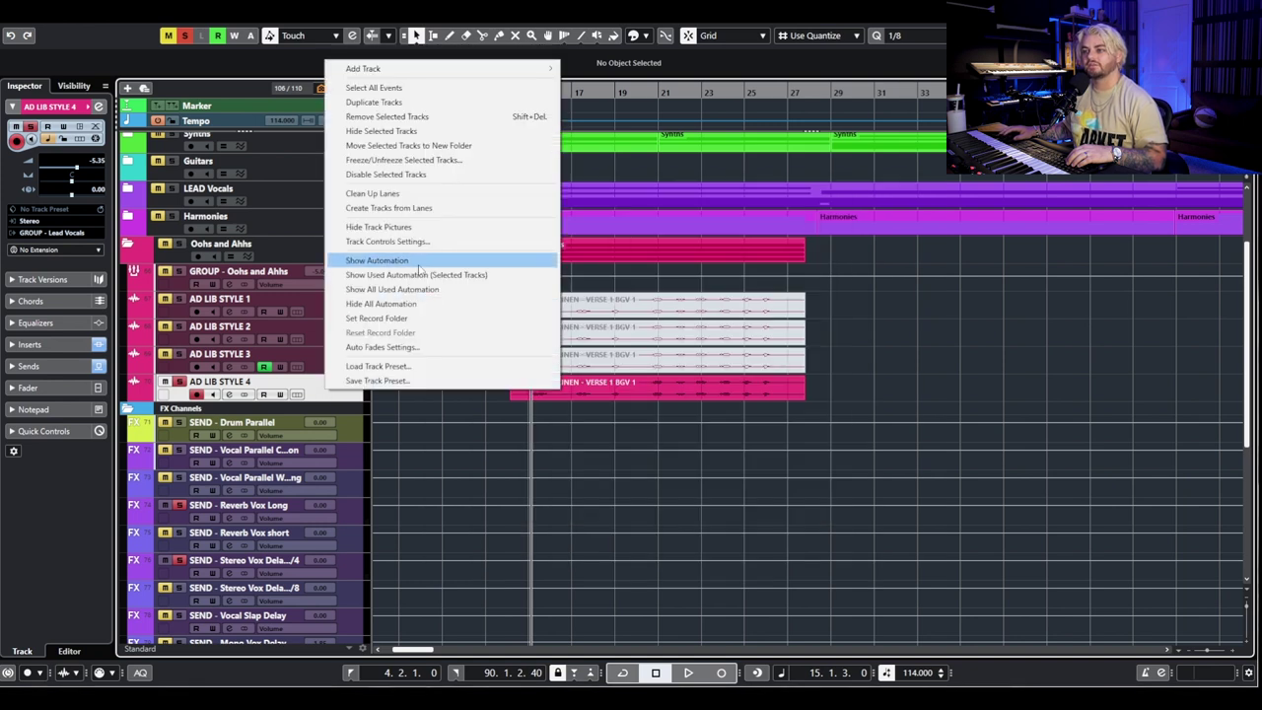
left_click(419, 262)
left_click(279, 414)
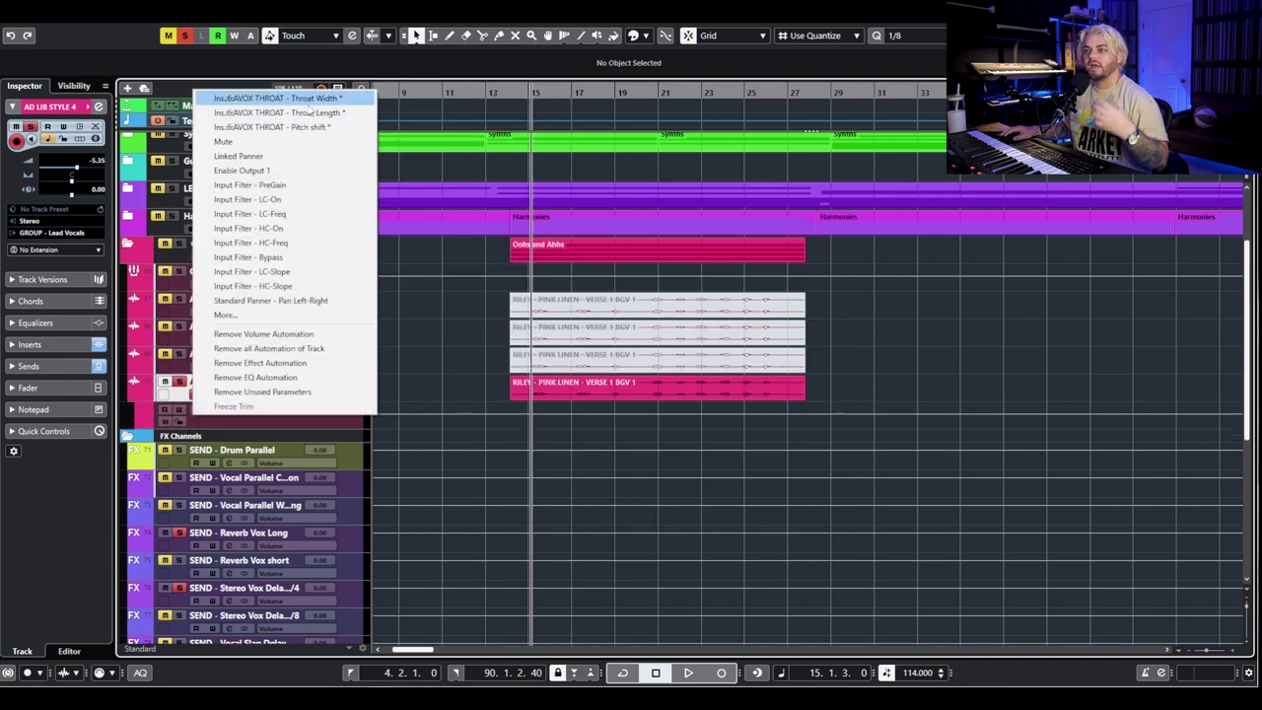
left_click(272, 127)
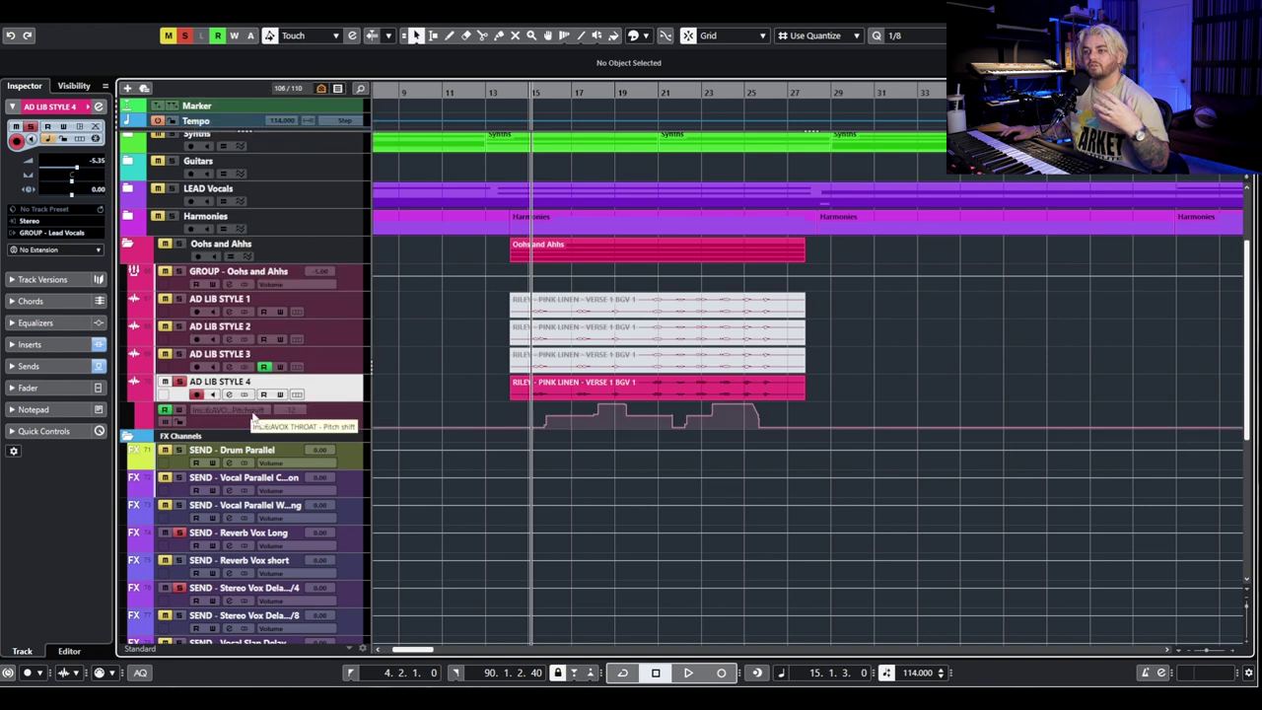
Show all used automation in the project and bring AD LIB STYLE 4's AVOX THROAT lanes into closer view.
left_click(353, 37)
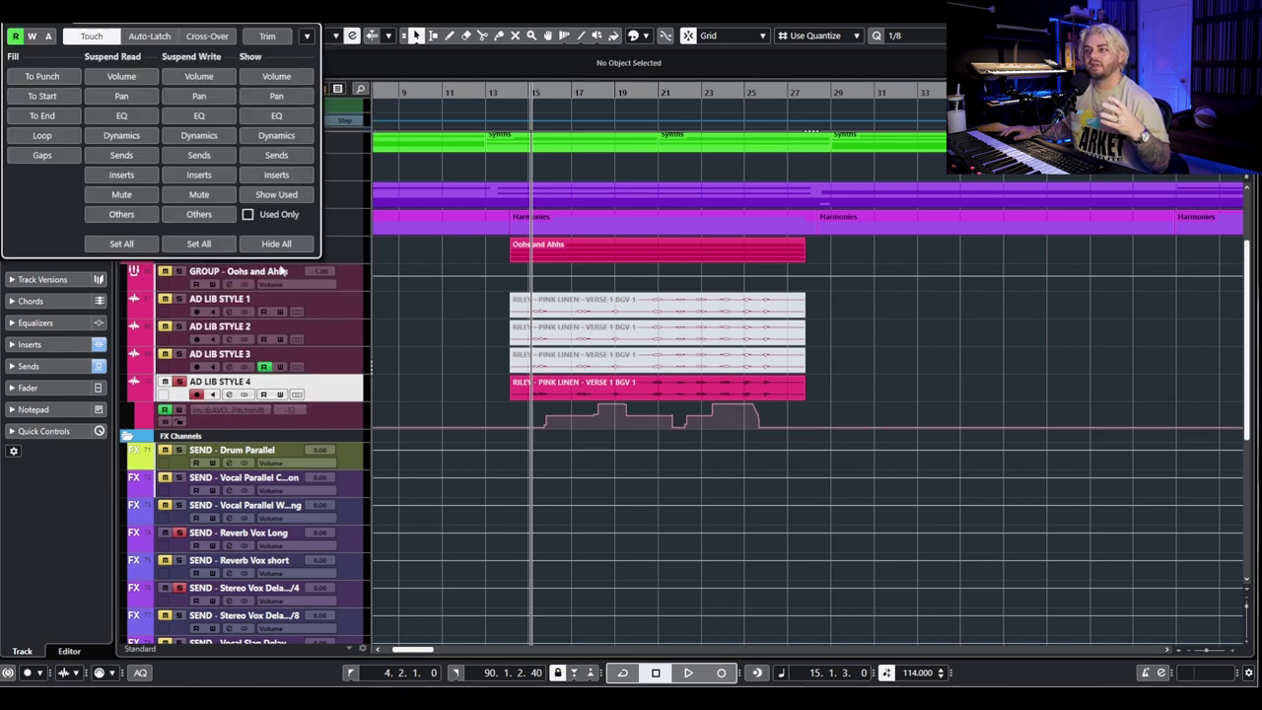
left_click(276, 195)
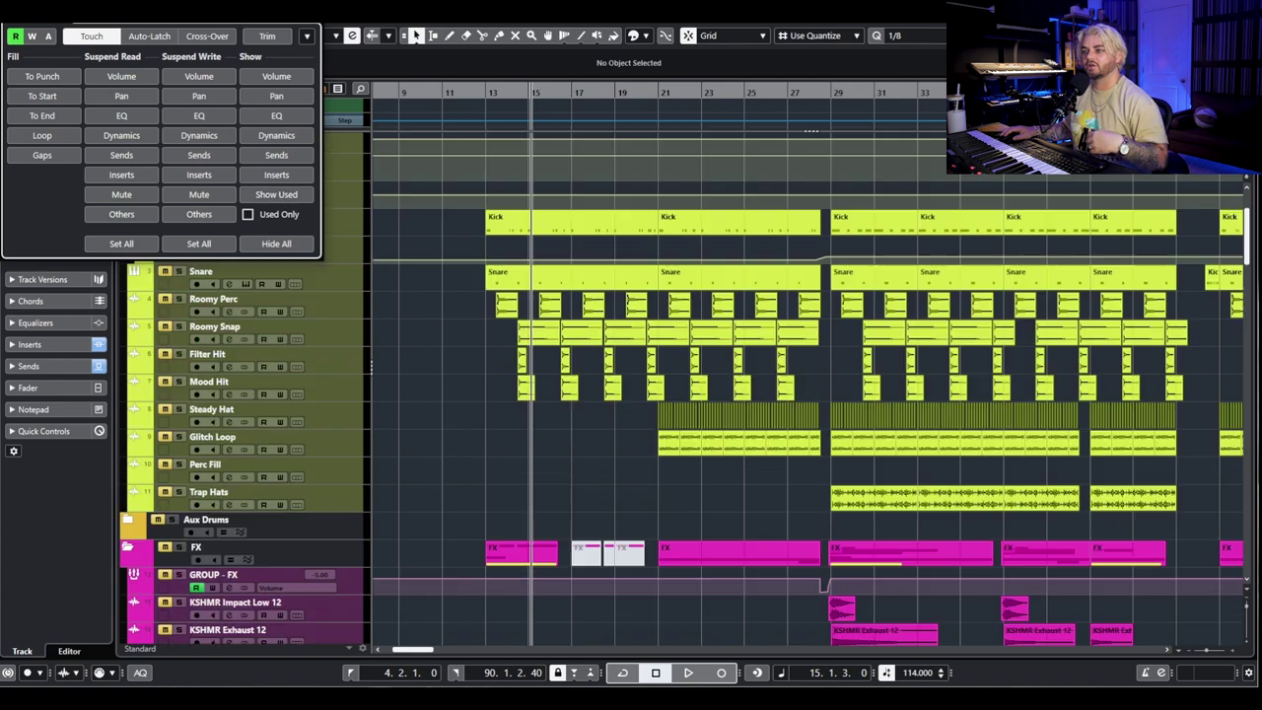
scroll(567, 364, "down", 5)
scroll(567, 394, "down", 15)
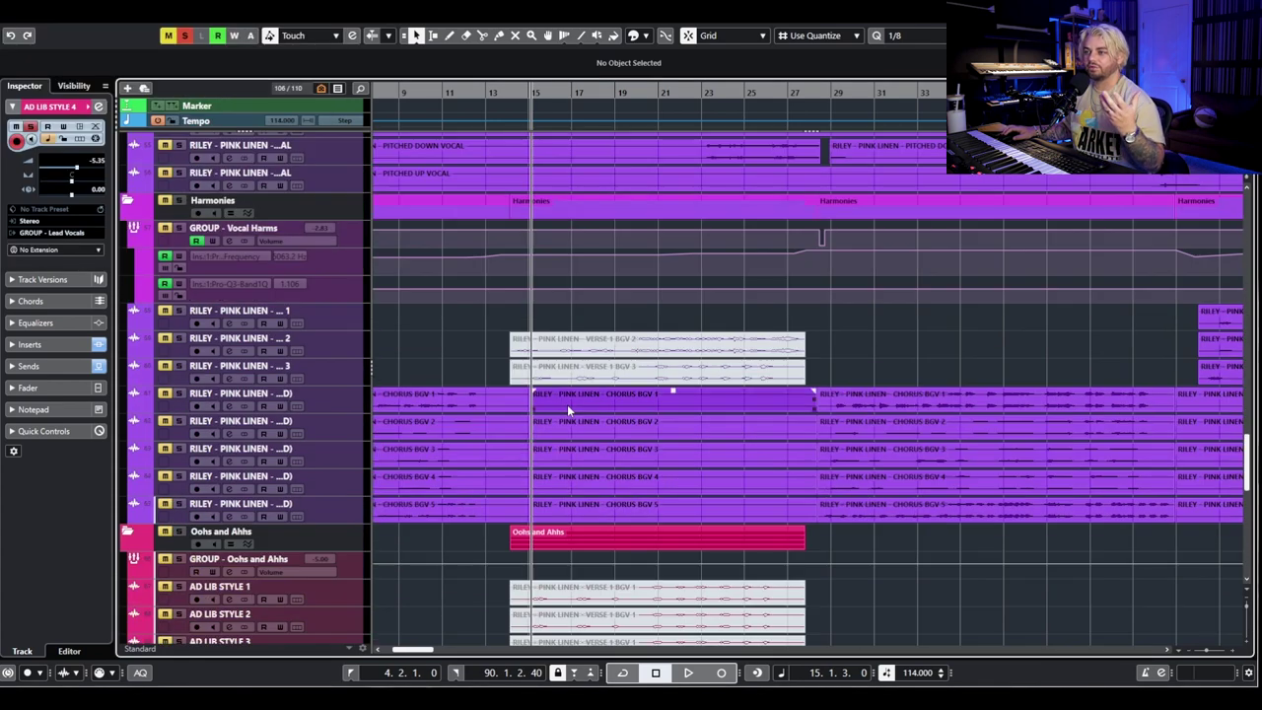
scroll(569, 409, "up", 5)
key("h")
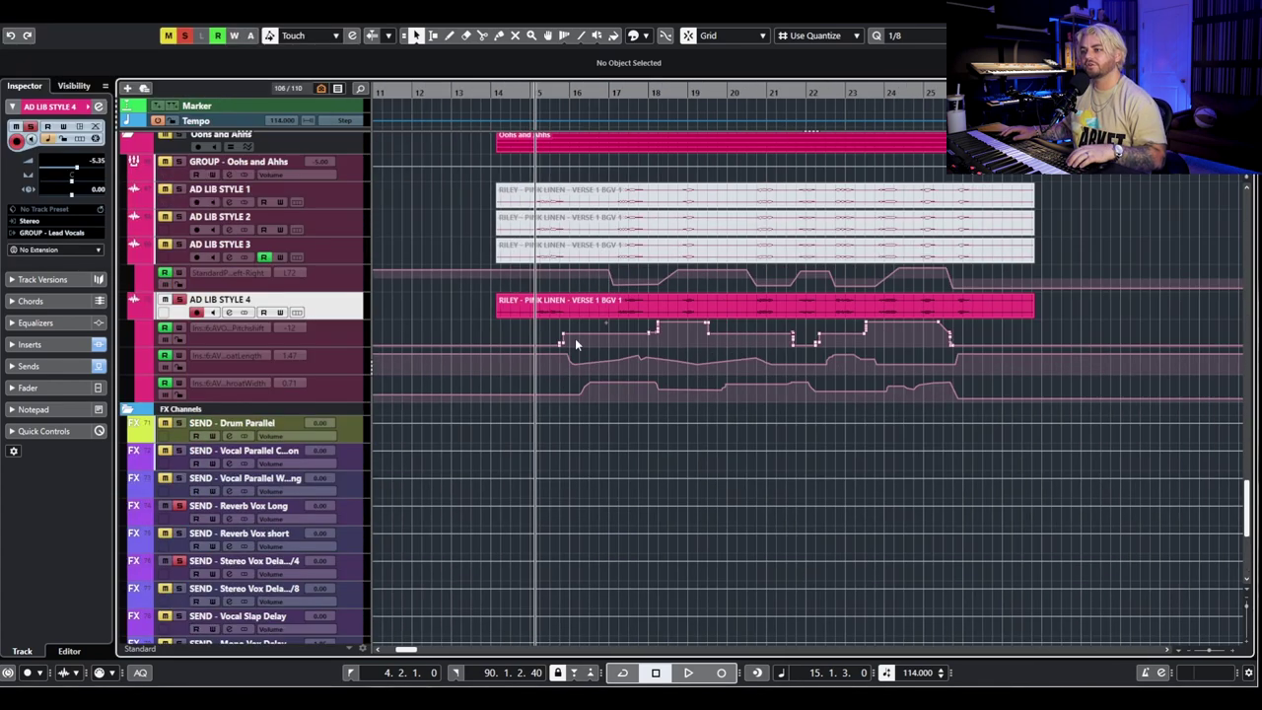
Reopen AVOX THROAT on its own and play the soloed vocal to observe its automated pitch, throat length and width, closing the plugin when done.
left_click(229, 311)
left_click(372, 301)
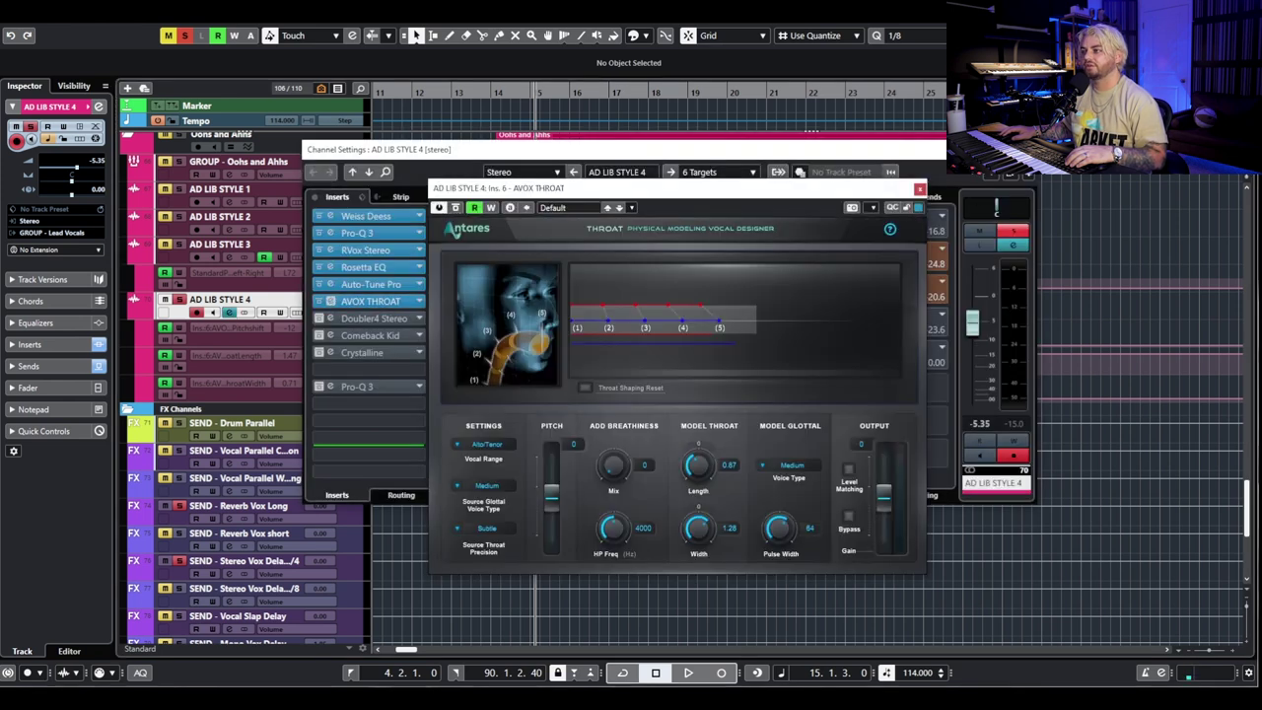
left_click(935, 149)
left_click_drag(830, 197, 848, 143)
key("space")
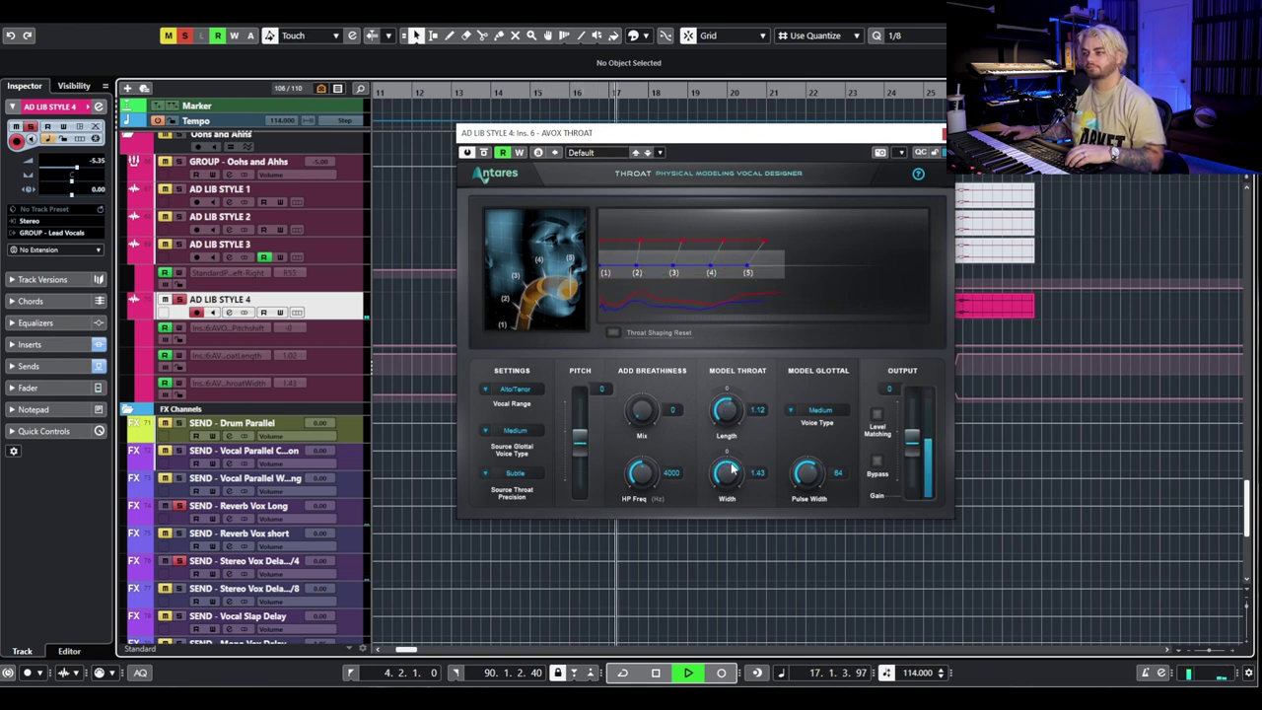
left_click_drag(580, 437, 582, 409)
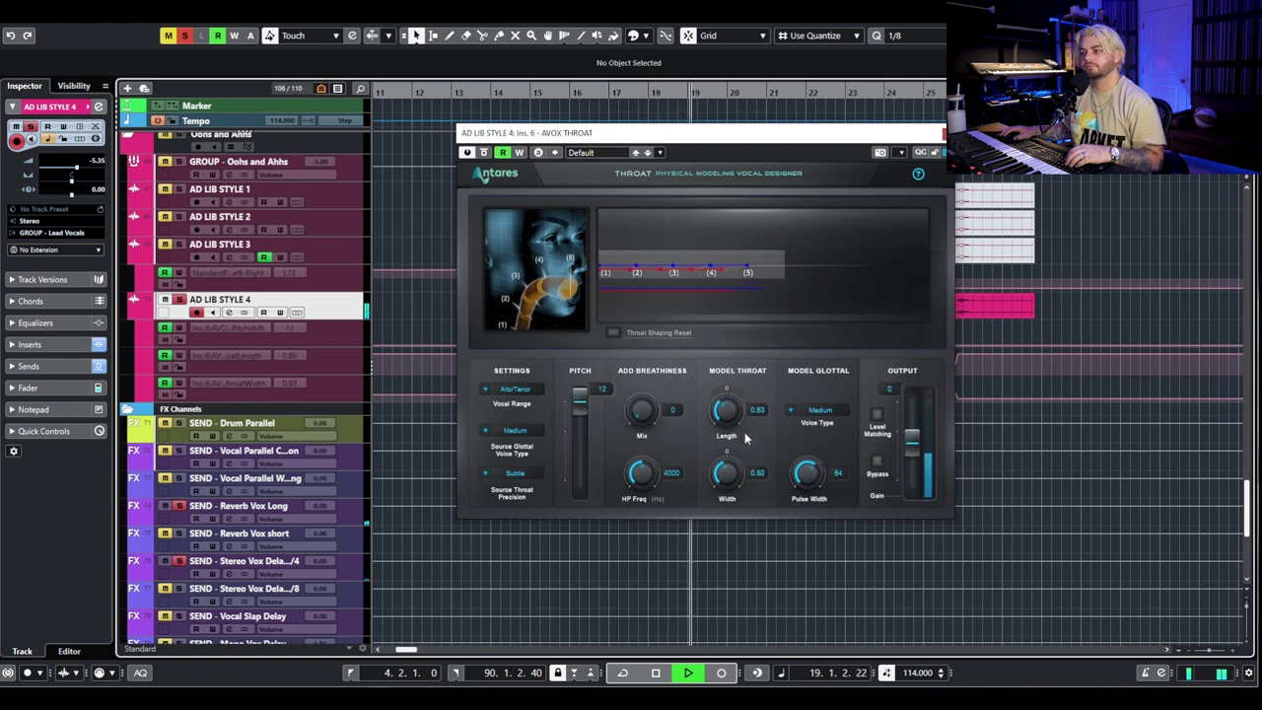
left_click_drag(579, 409, 585, 447)
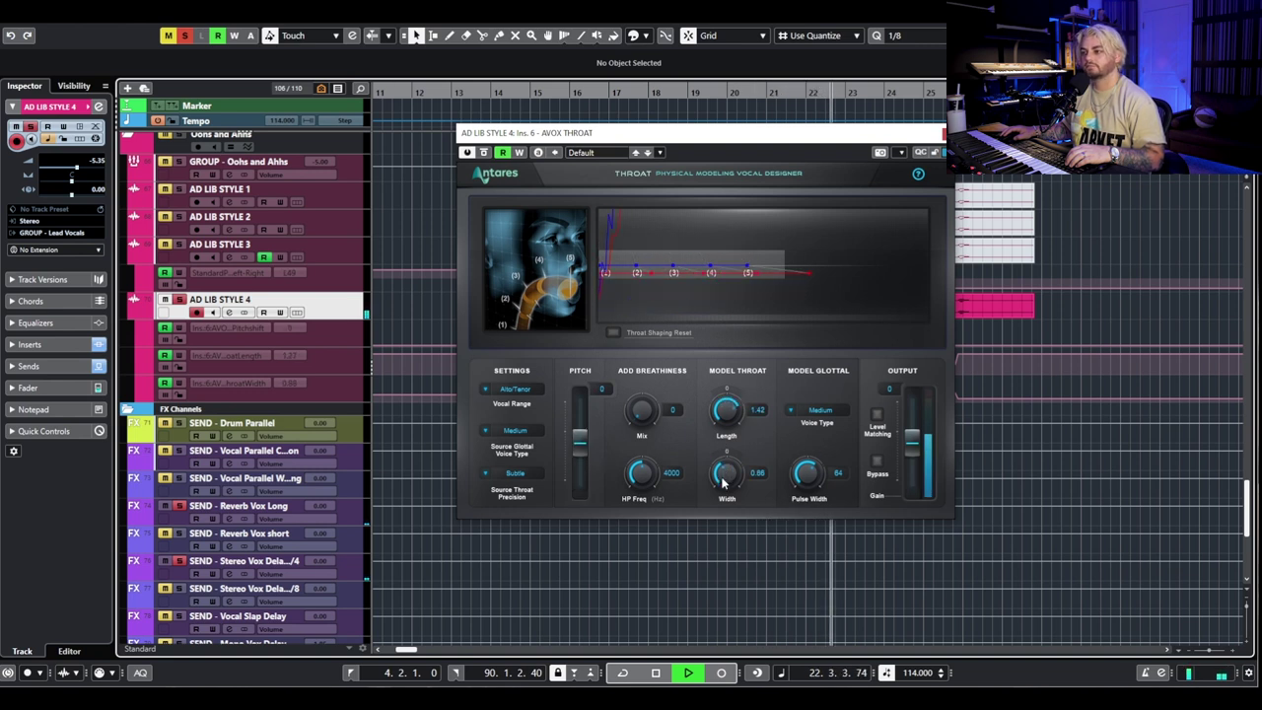
key("space")
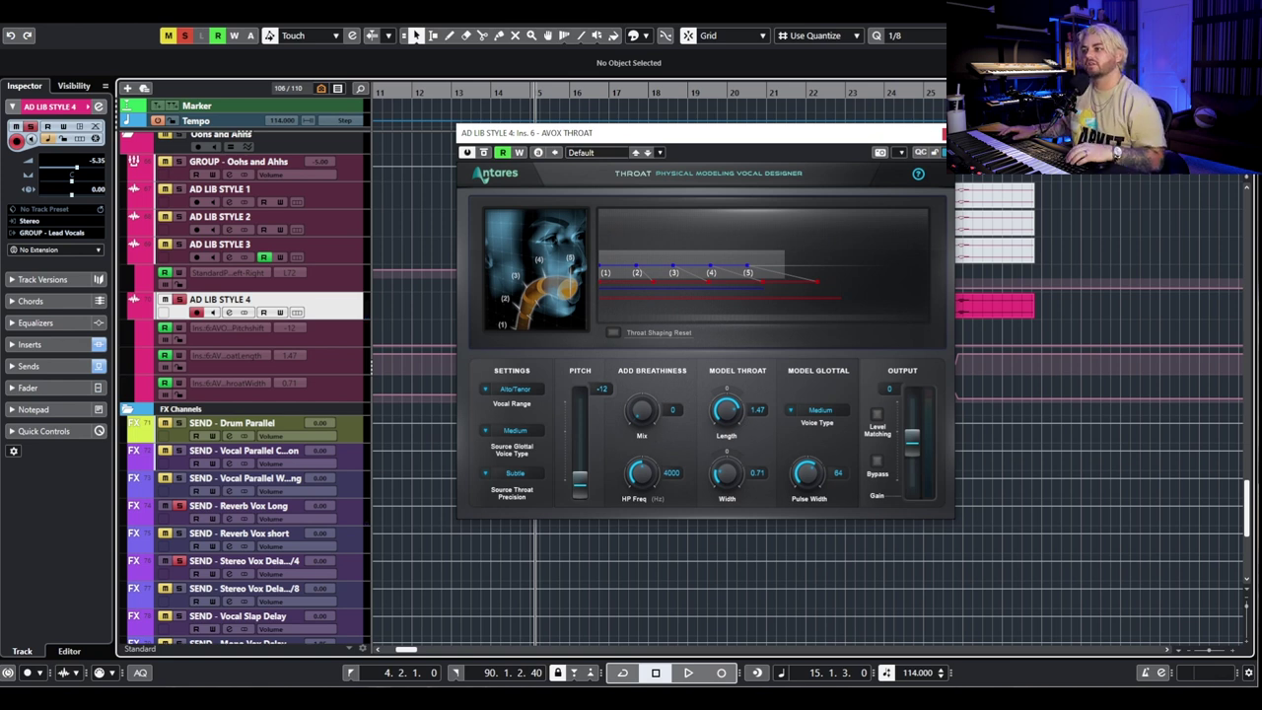
left_click(943, 132)
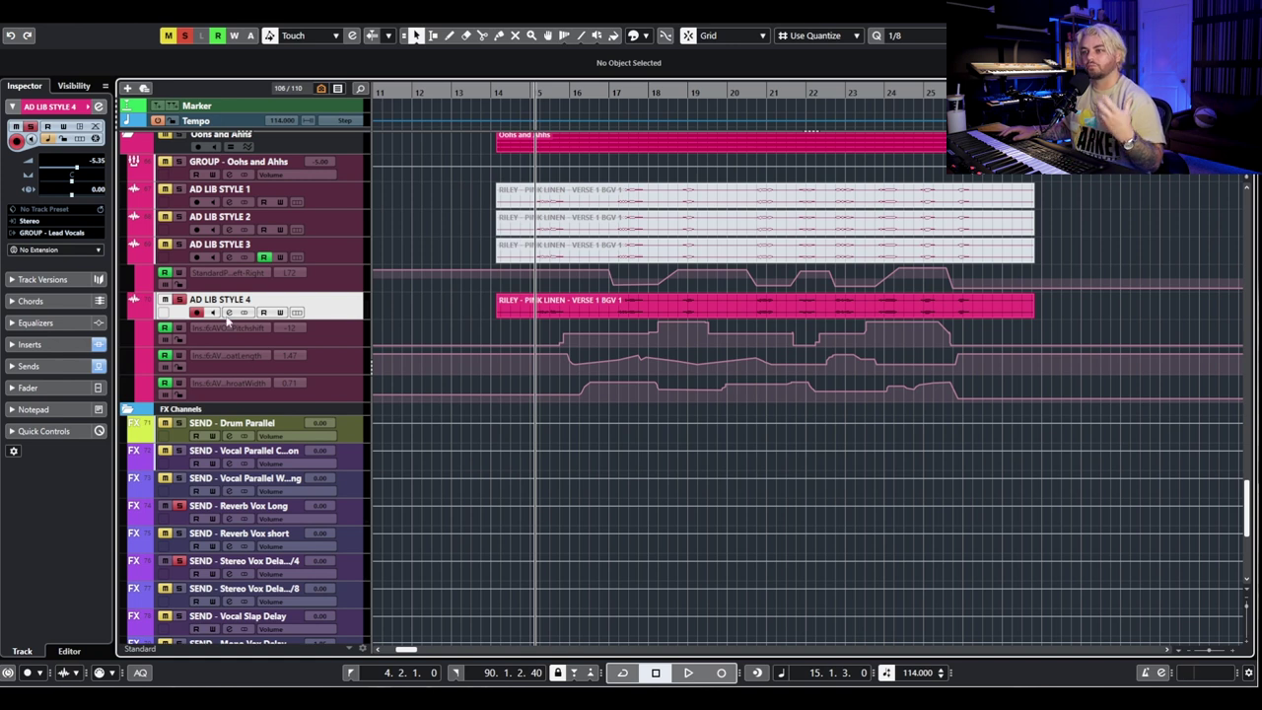
Turn on AD LIB STYLE 4's Doubler4 Stereo insert, check its settings and preset list, and close the plugin.
left_click(230, 313)
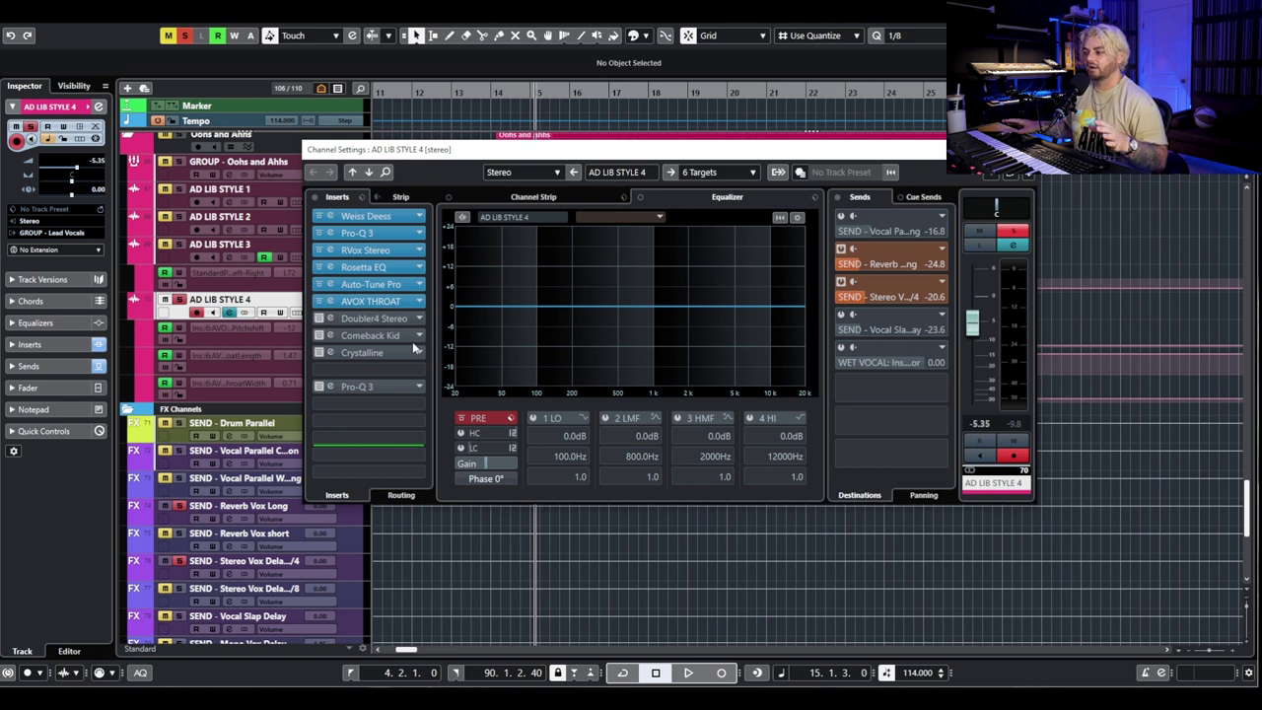
left_click(319, 318)
left_click(398, 321)
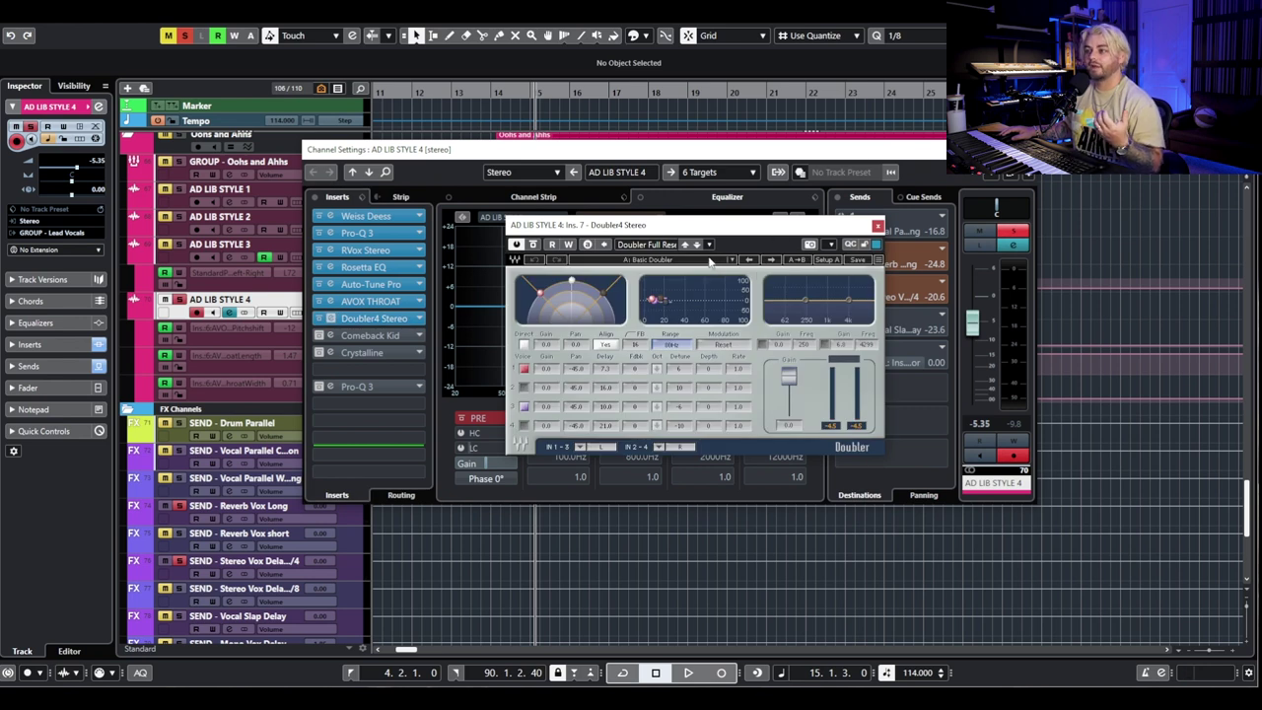
left_click(712, 260)
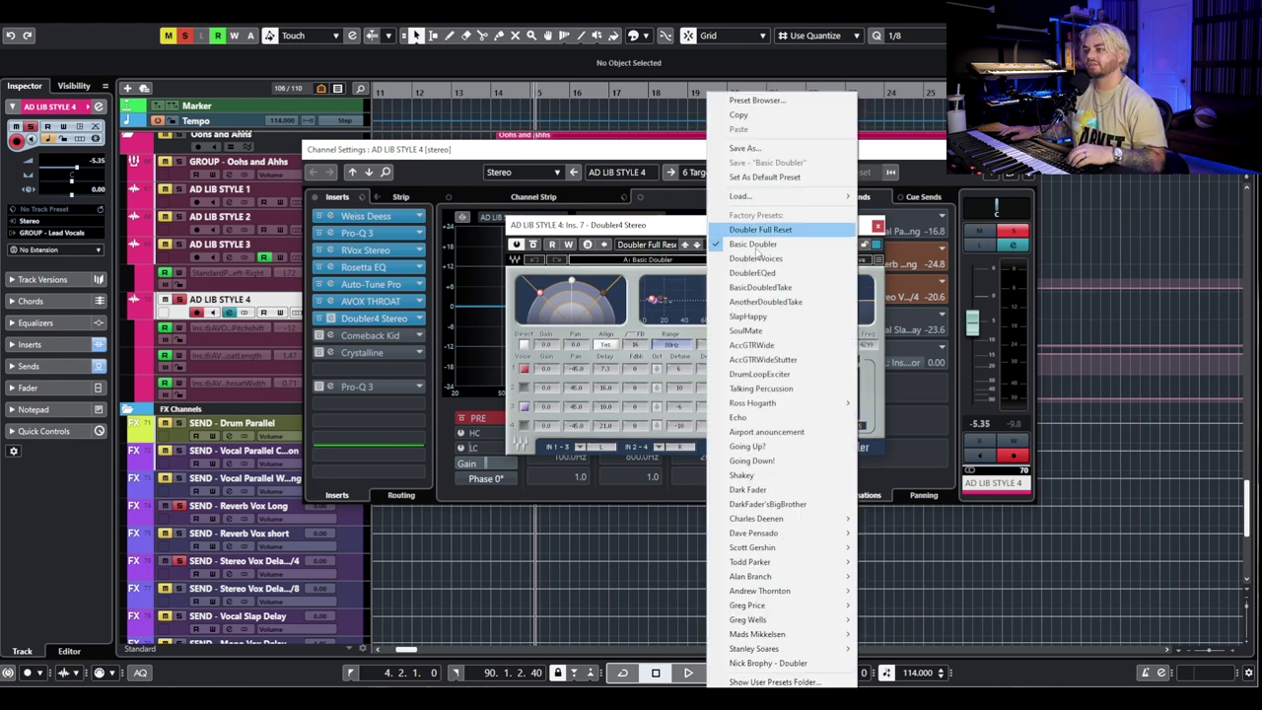
left_click(877, 227)
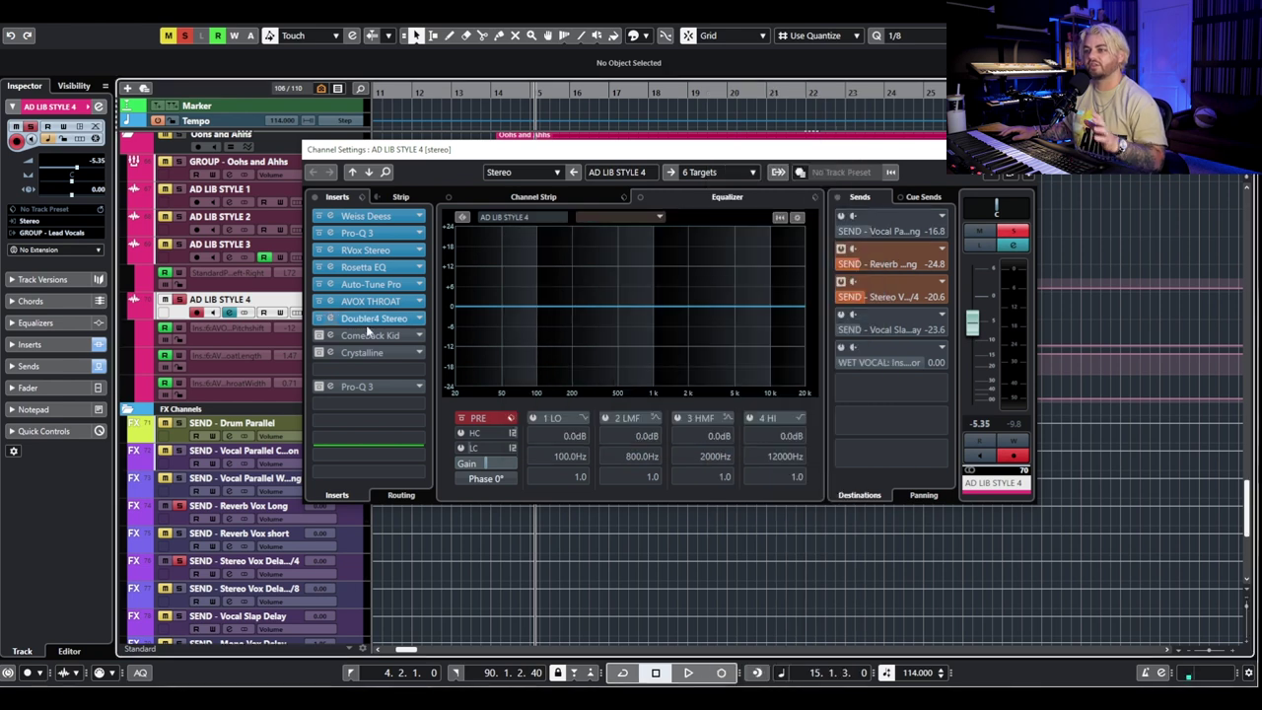
Play the soloed vocal from bar 15, turning on the Comeback Kid delay insert and opening its settings.
key("space")
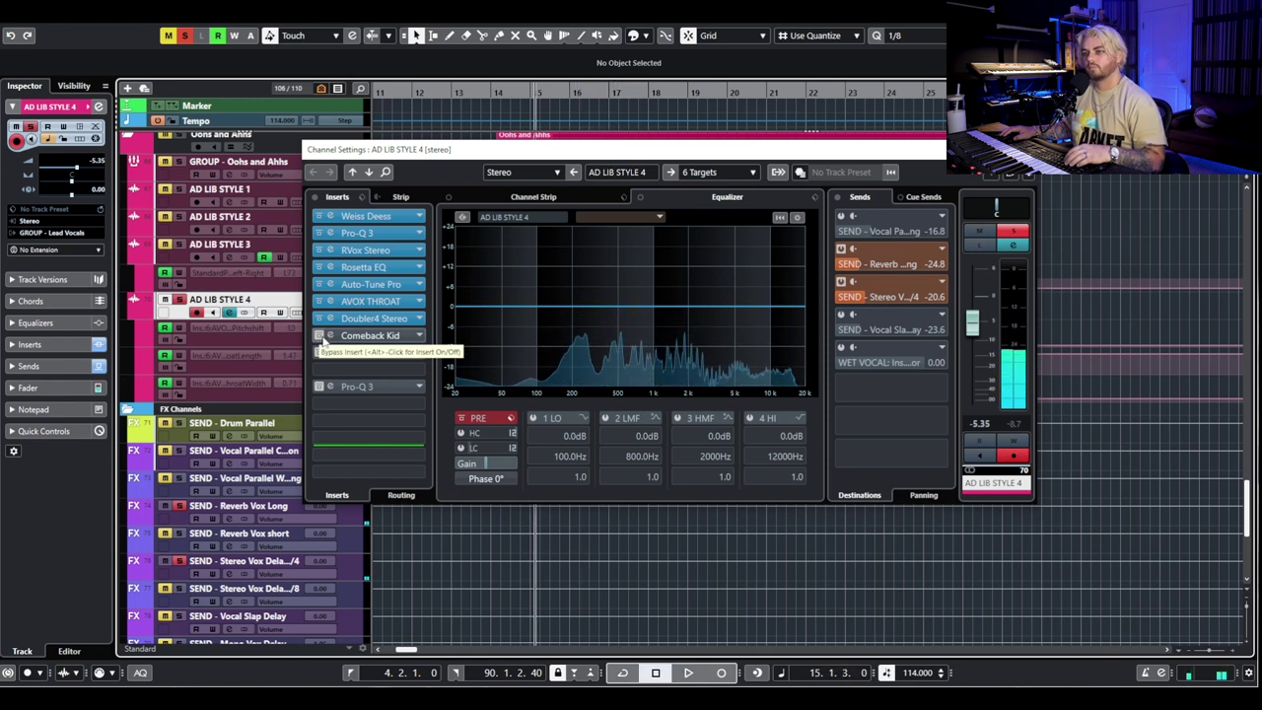
key("space")
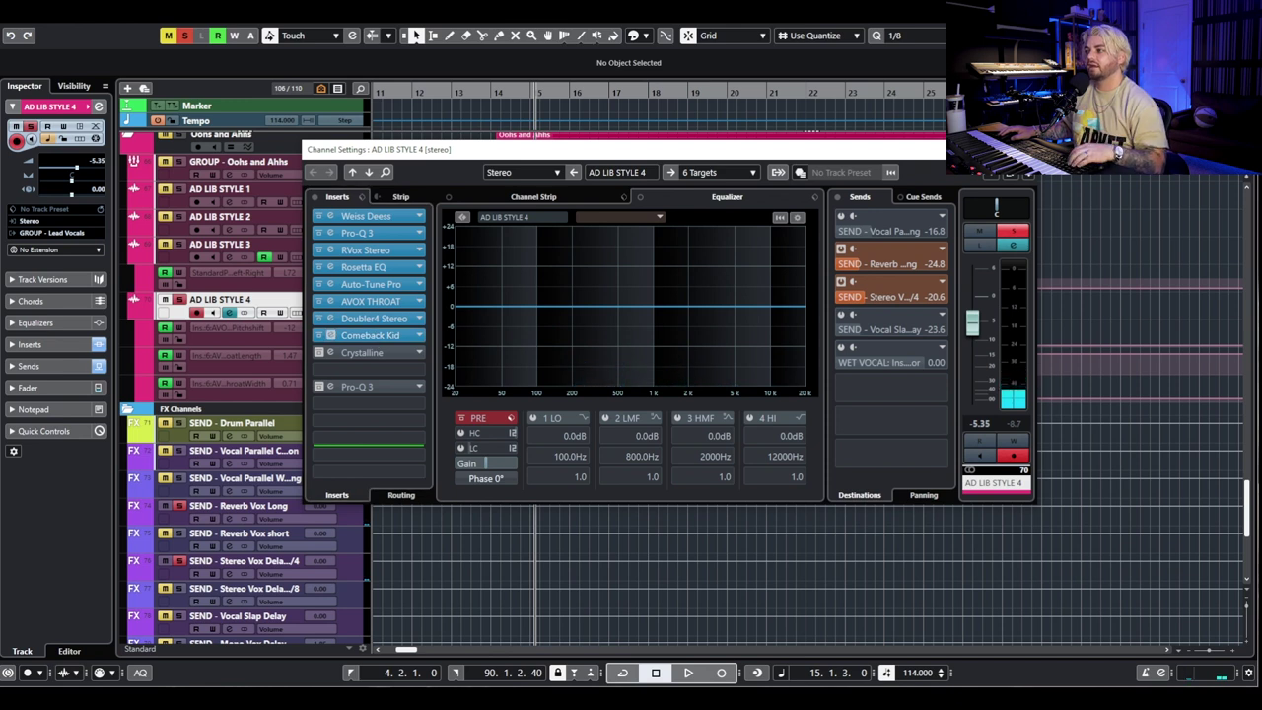
left_click(370, 335)
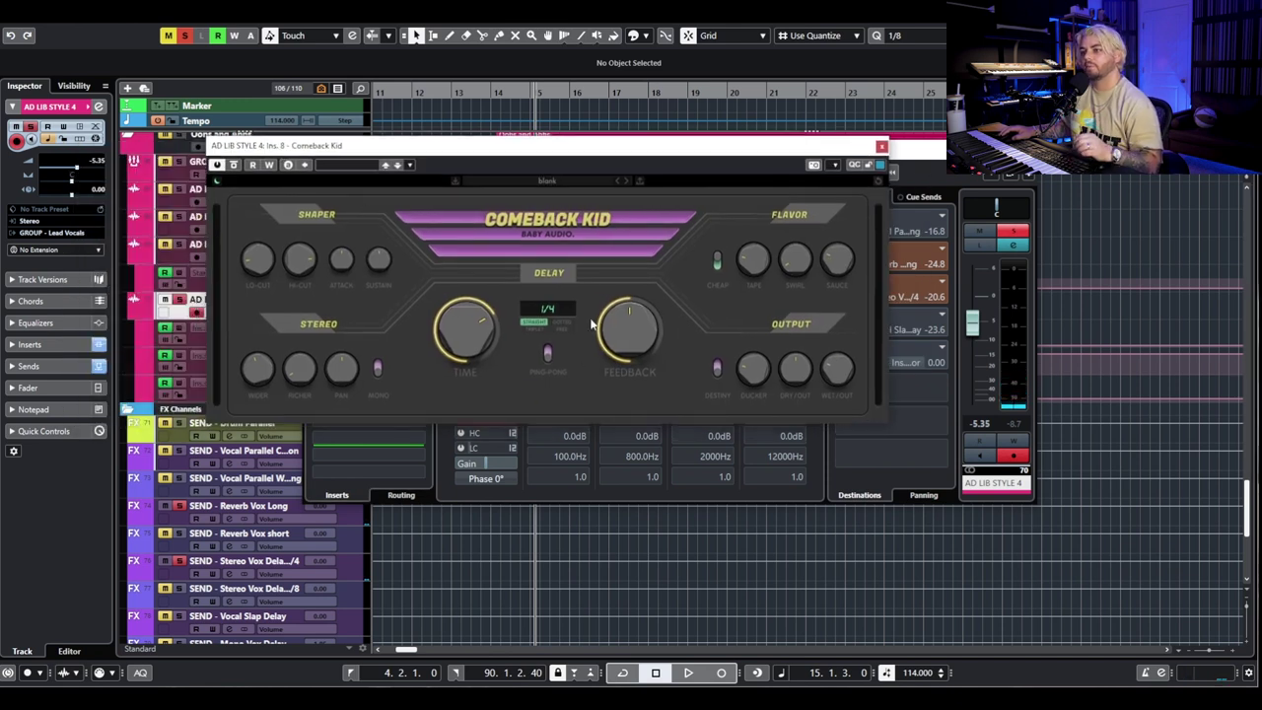
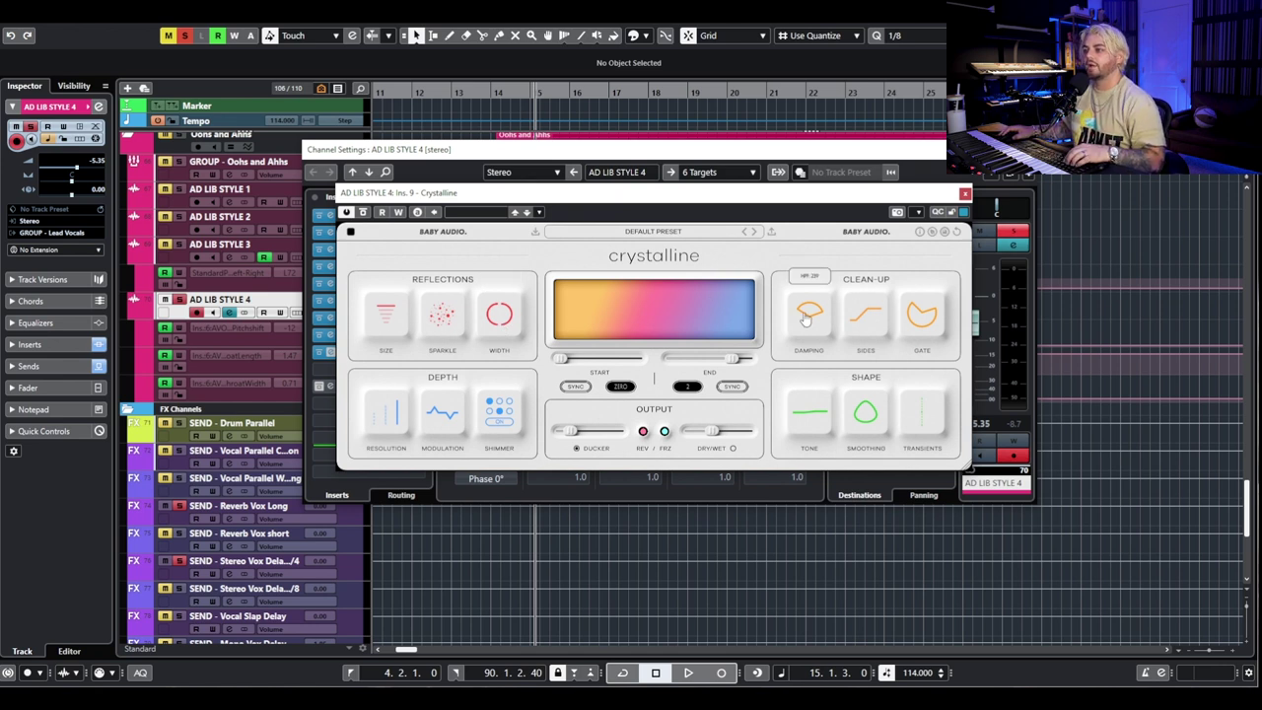
Examine the damping, ducker and dry/wet settings in AD LIB STYLE 4's Crystalline reverb.
mouse_move(816, 322)
left_mouse_down()
mouse_move(802, 317)
mouse_move(816, 322)
left_mouse_up()
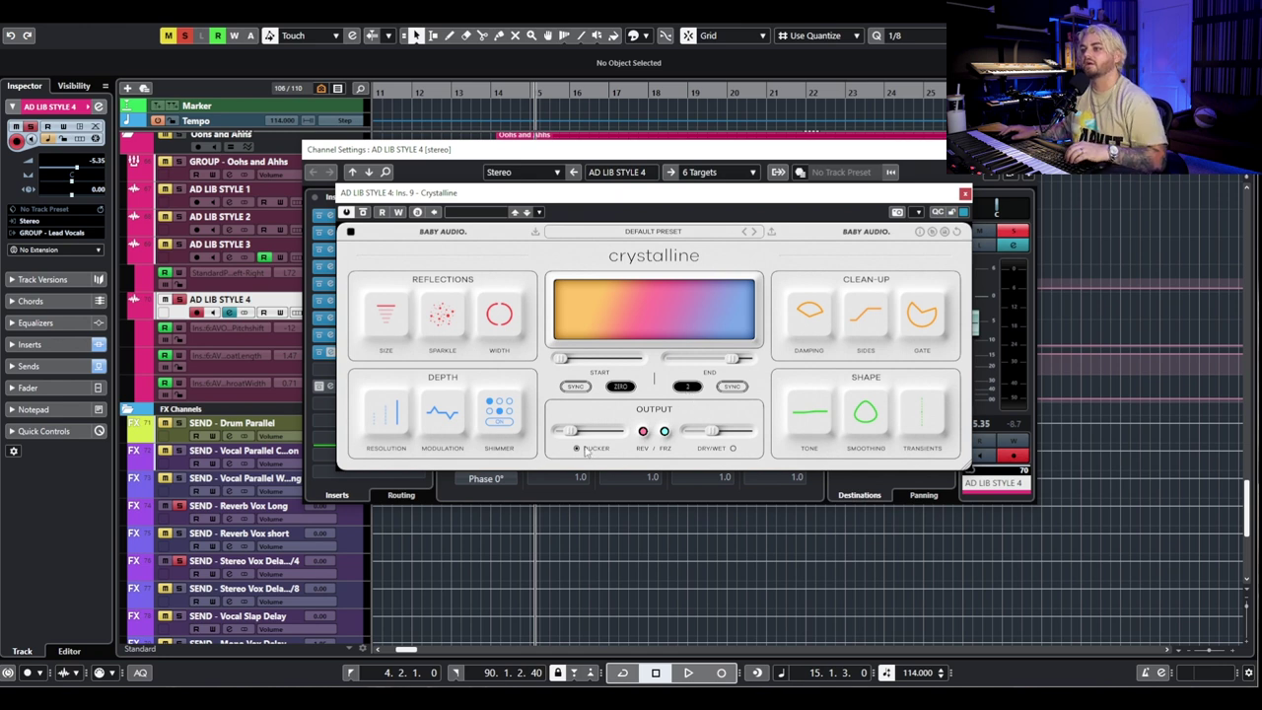
mouse_move(575, 441)
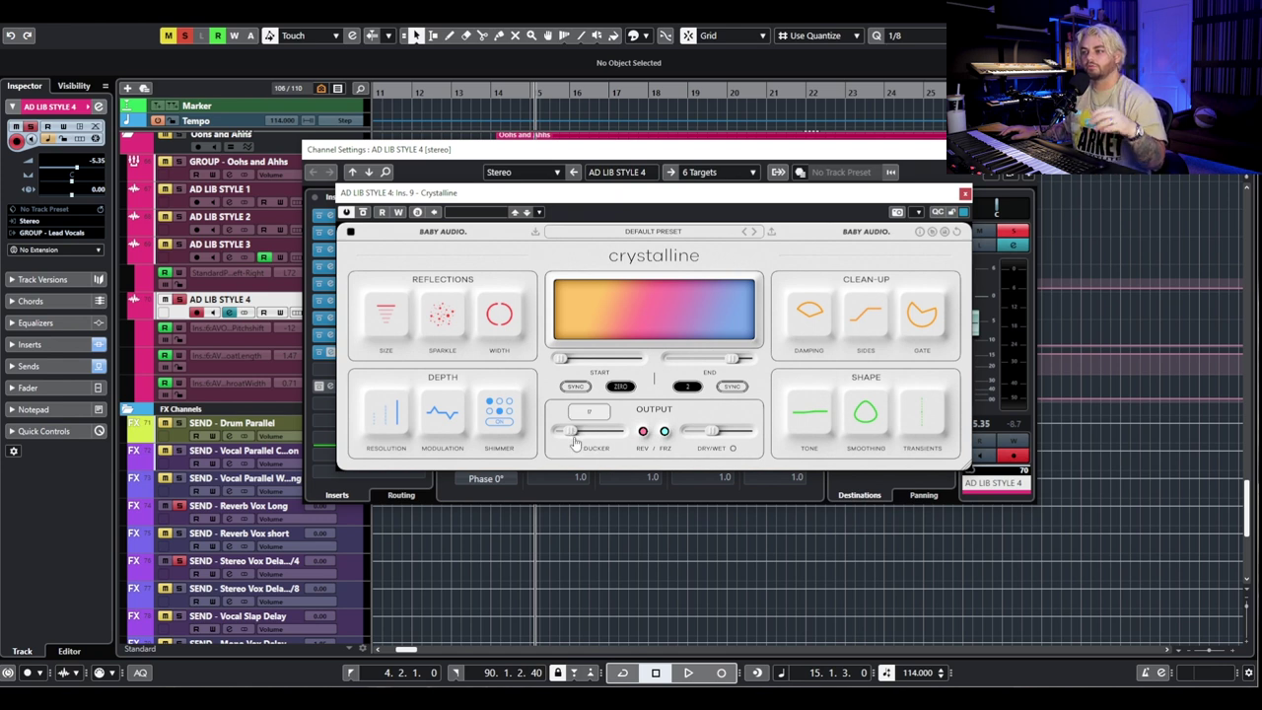
mouse_move(577, 434)
left_mouse_down()
mouse_move(616, 438)
mouse_move(560, 439)
mouse_move(569, 449)
left_mouse_up()
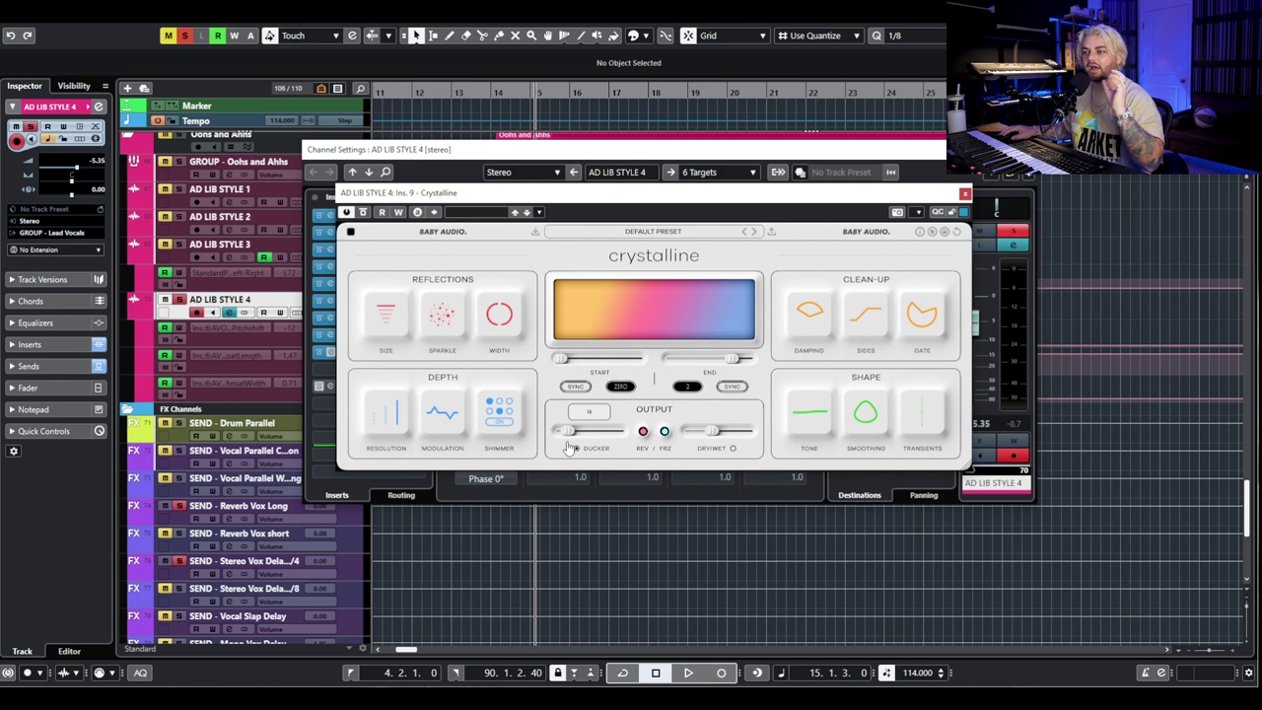
mouse_move(715, 441)
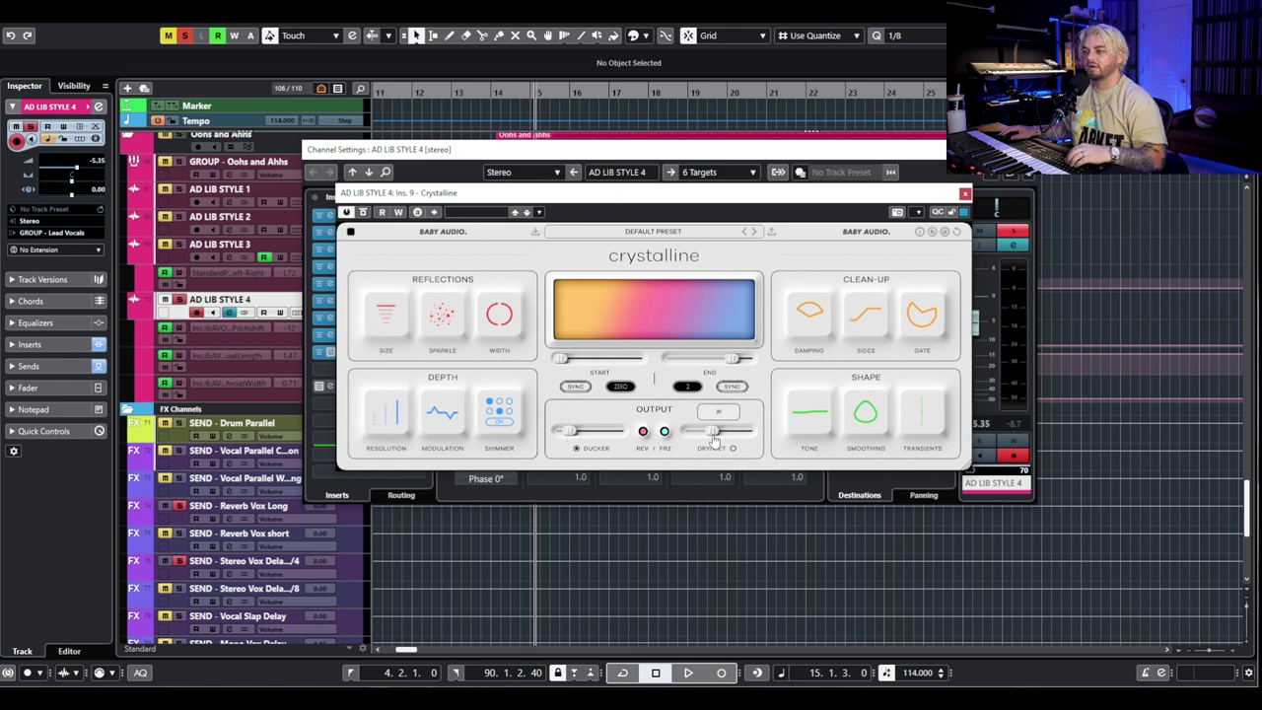
Close the Crystalline reverb and play the soloed AD LIB STYLE 4 vocal from bar 15, stopping after a few bars.
left_click(965, 194)
key("space")
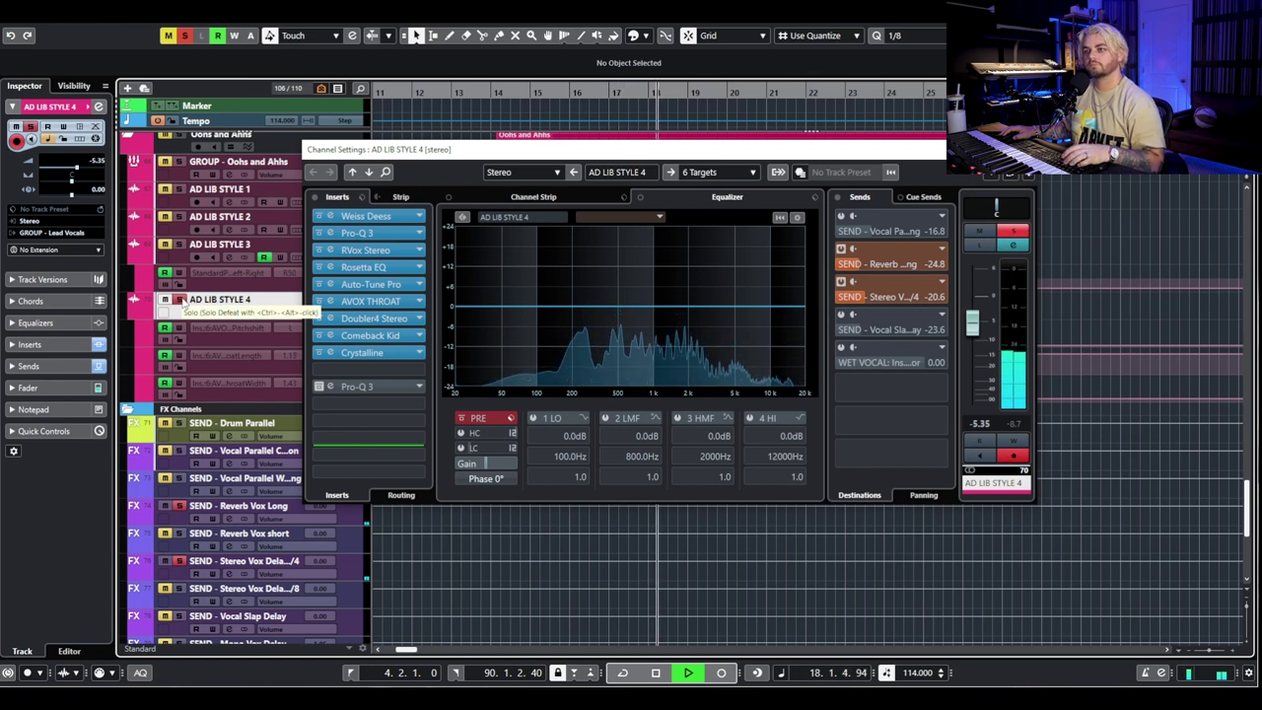
key("space")
Examine the low-cut, high-cut and bell bands in AD LIB STYLE 4's final Pro-Q 3 insert, closing the plugin when done.
left_click(369, 387)
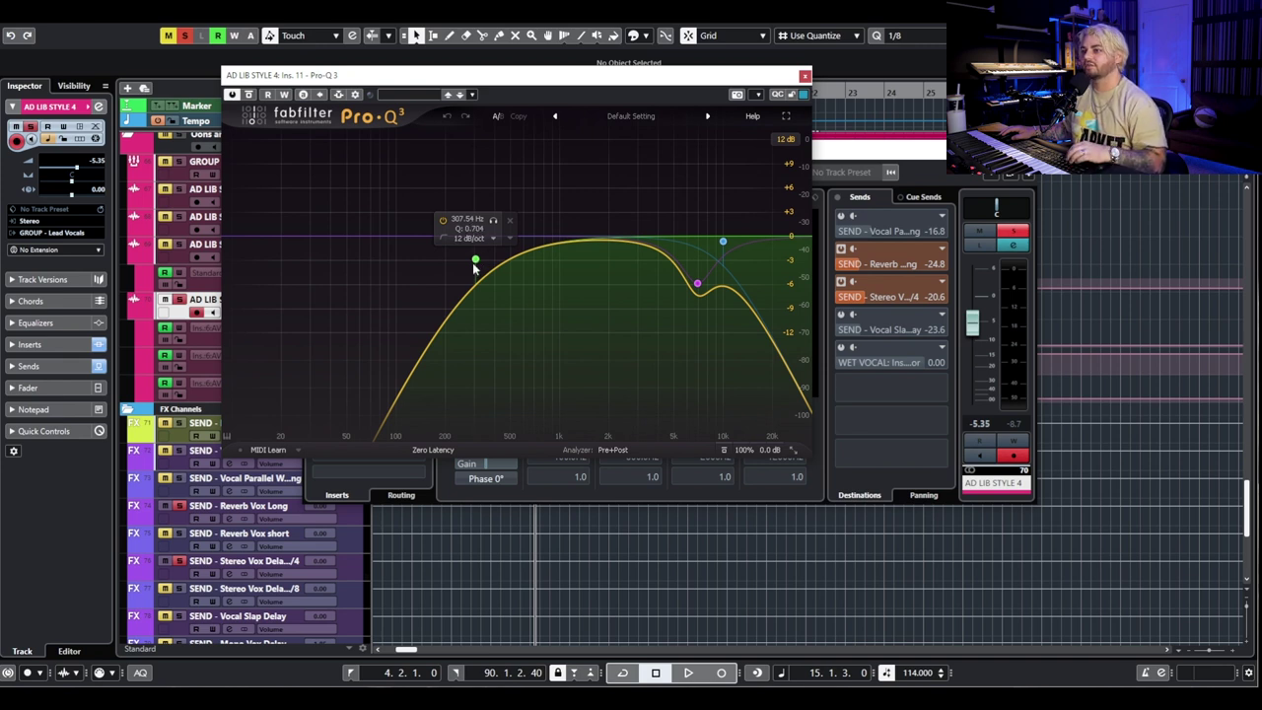
left_click(723, 243)
left_click(698, 285)
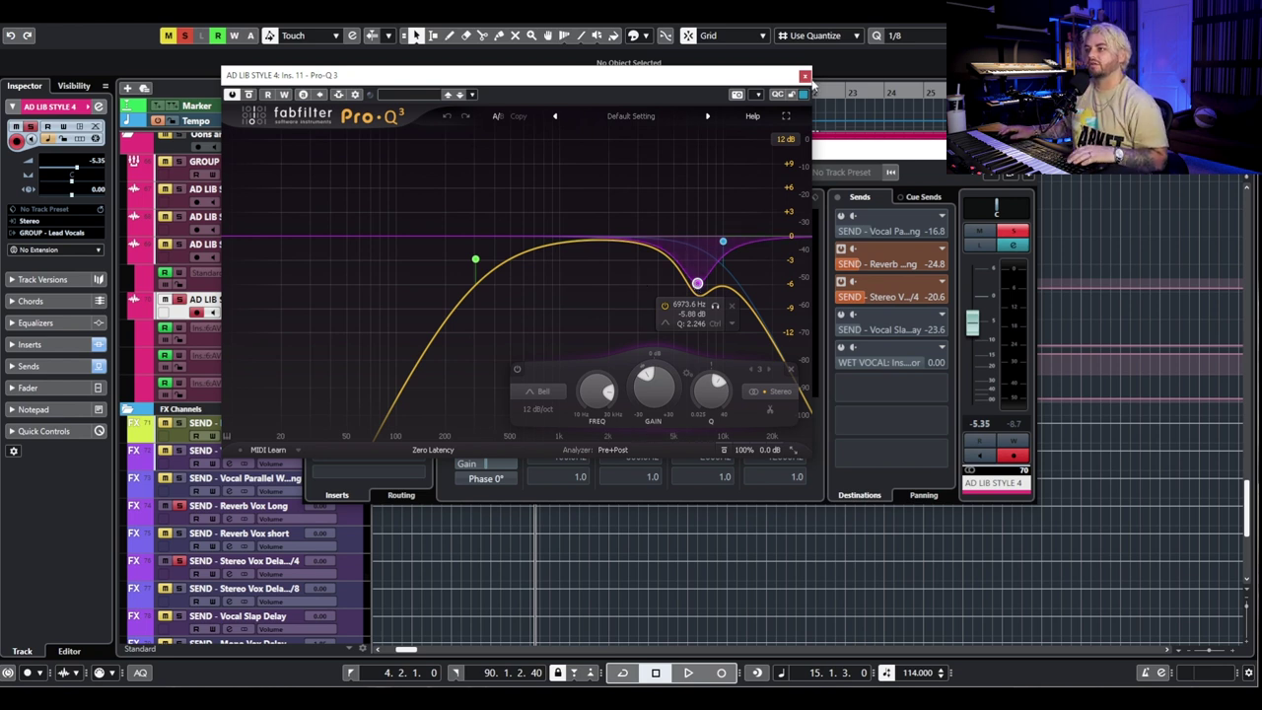
left_click(804, 76)
Unsolo AD LIB STYLE 4 and close its channel settings to return to the full arrangement.
left_click(180, 299)
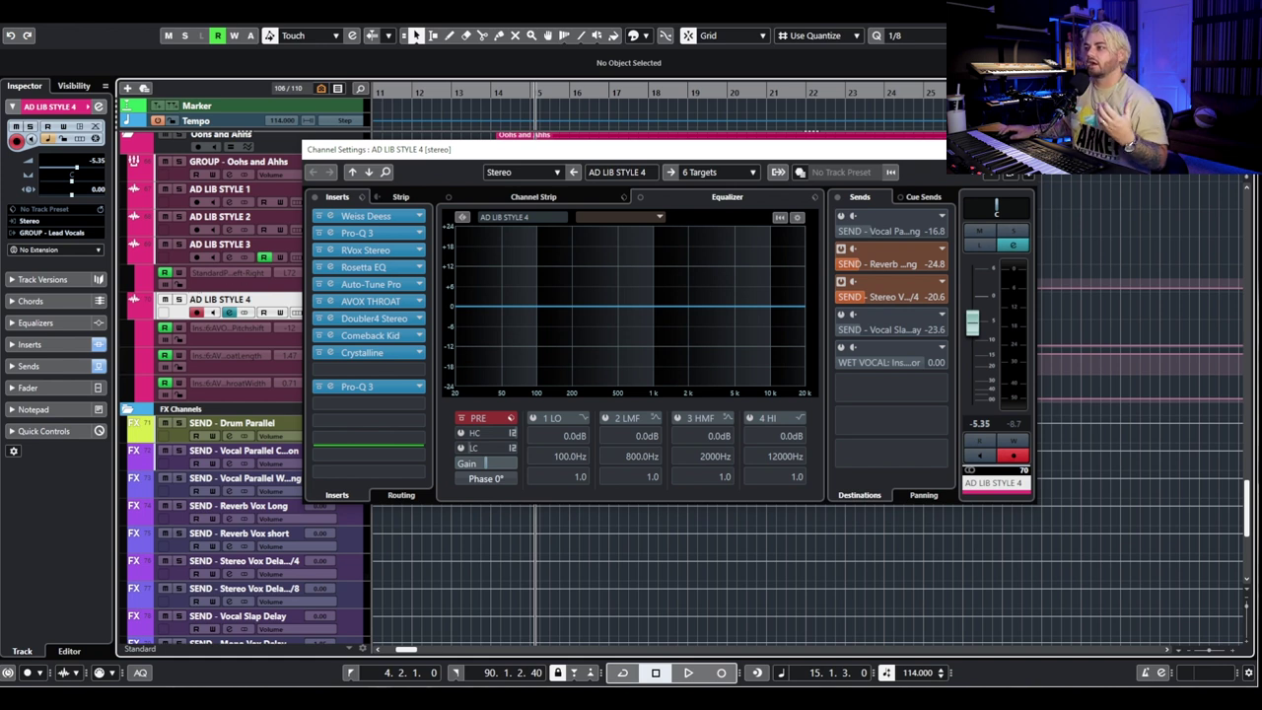
left_click(1026, 149)
key("g")
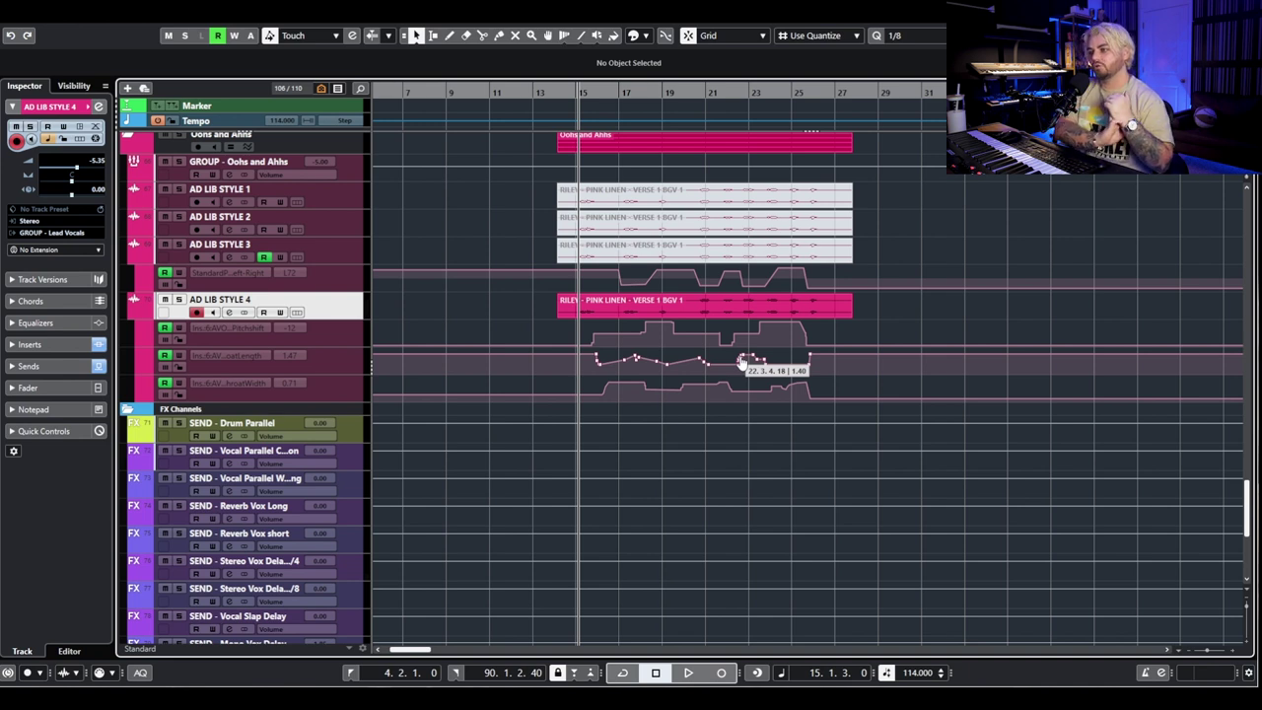
Play AD LIB STYLE 4 in the full mix from bar 14, setting its volume to -4.00.
scroll(501, 209, "up", 2, "ctrl")
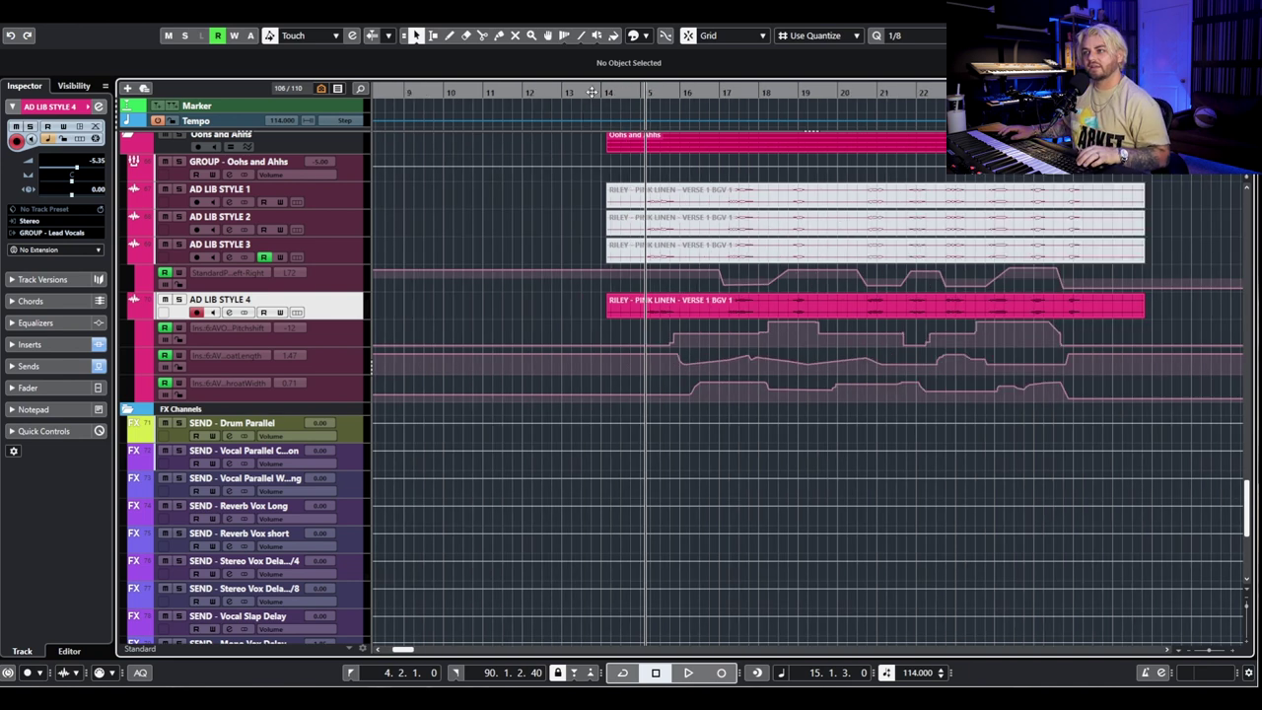
left_click(616, 92)
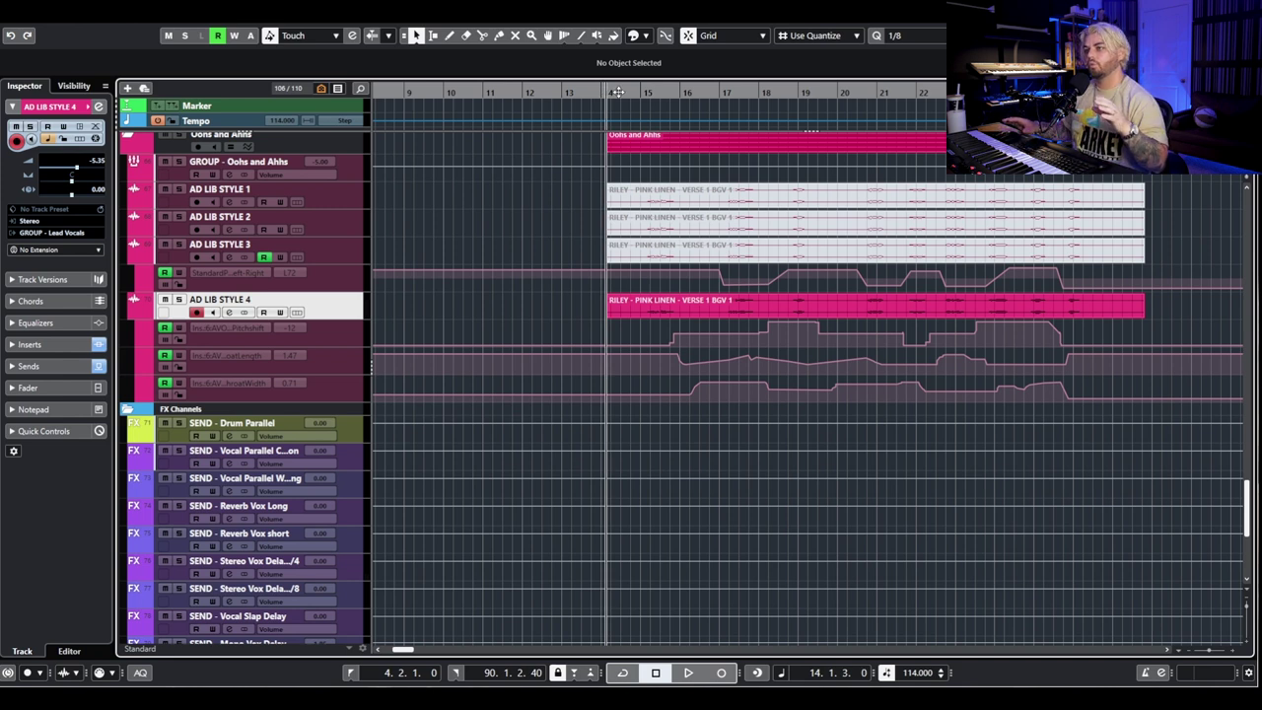
key("space")
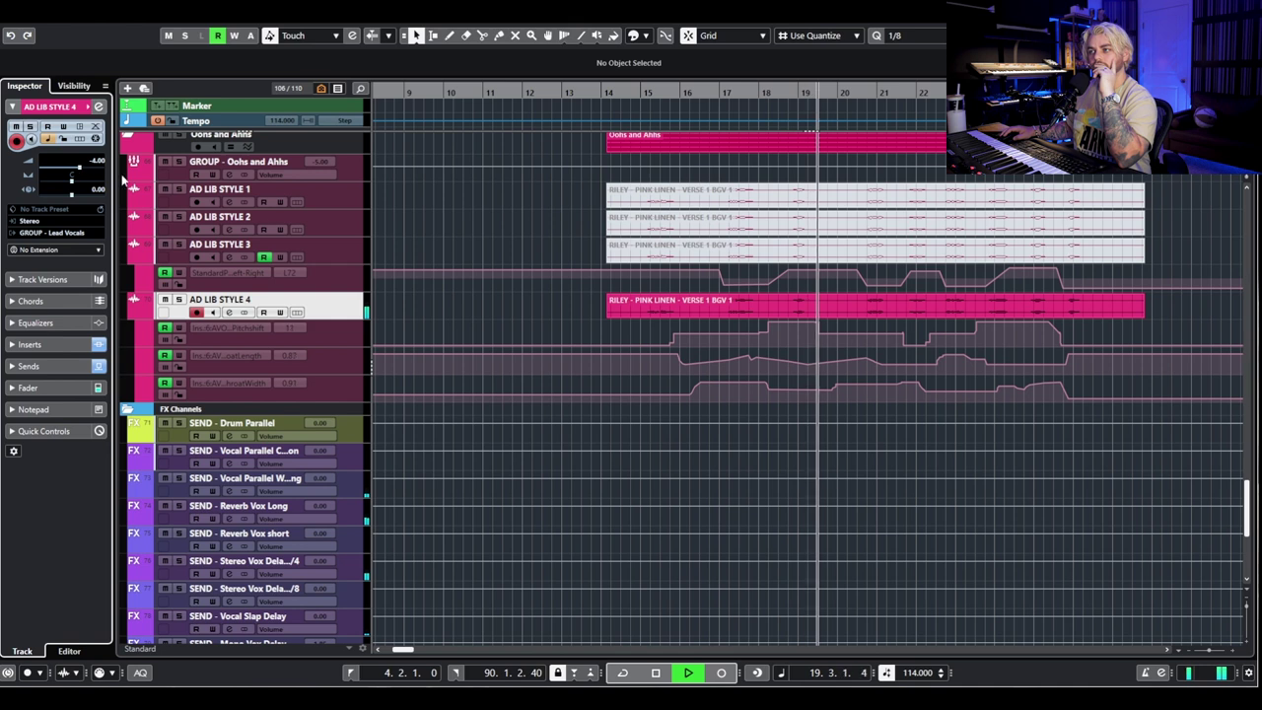
scroll(579, 338, "down", 2)
scroll(729, 343, "right", 2)
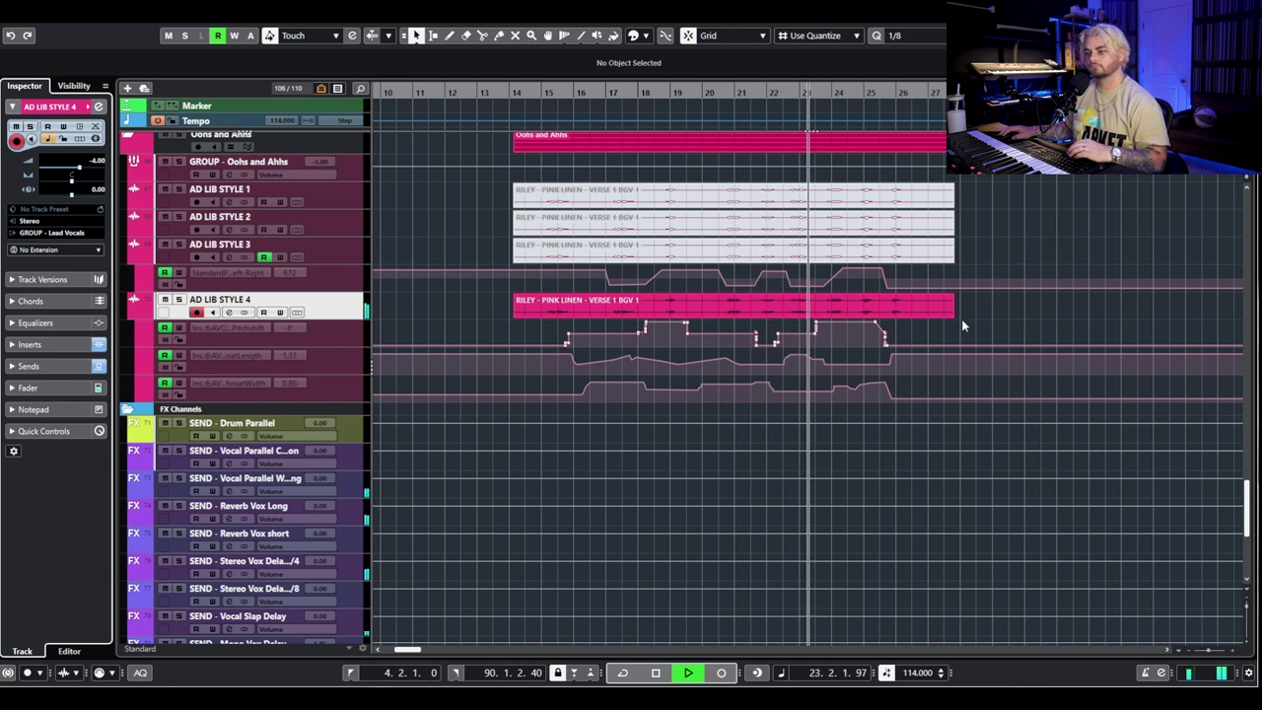
key("space")
Solo AD LIB STYLE 4, select its vocal clip and place the playback position in bar 21.
left_click(179, 299)
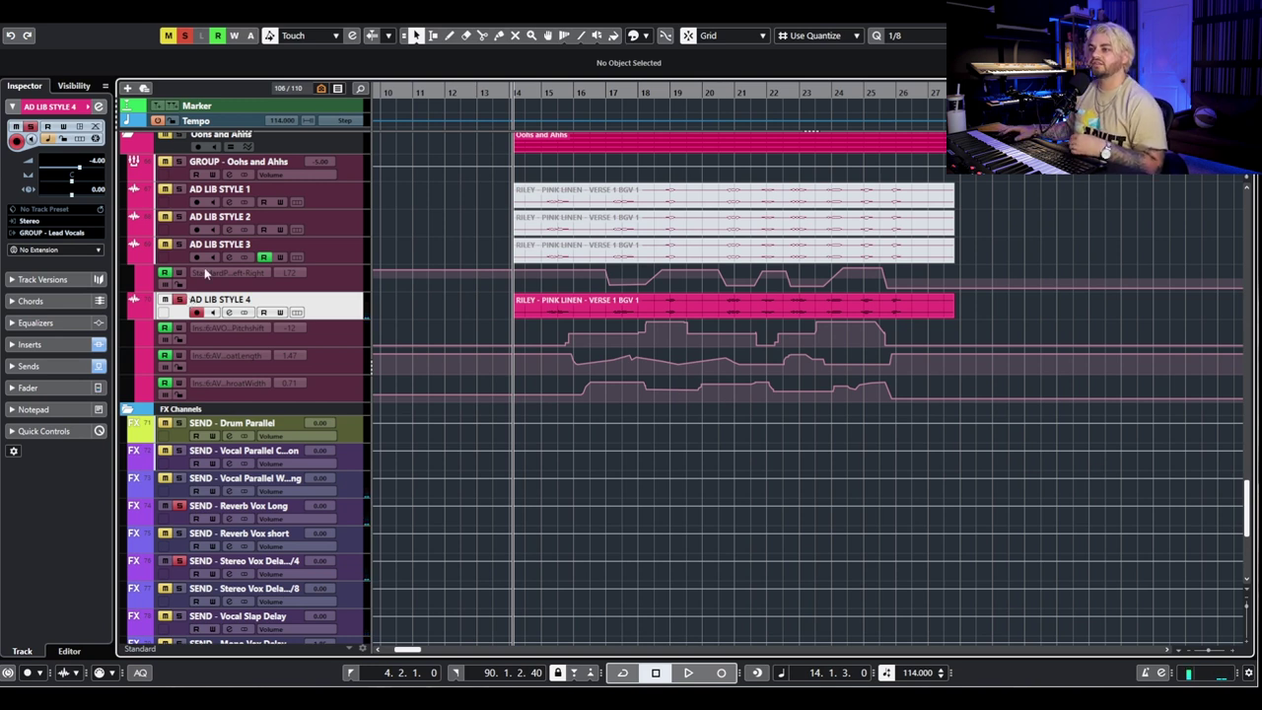
left_click(516, 304)
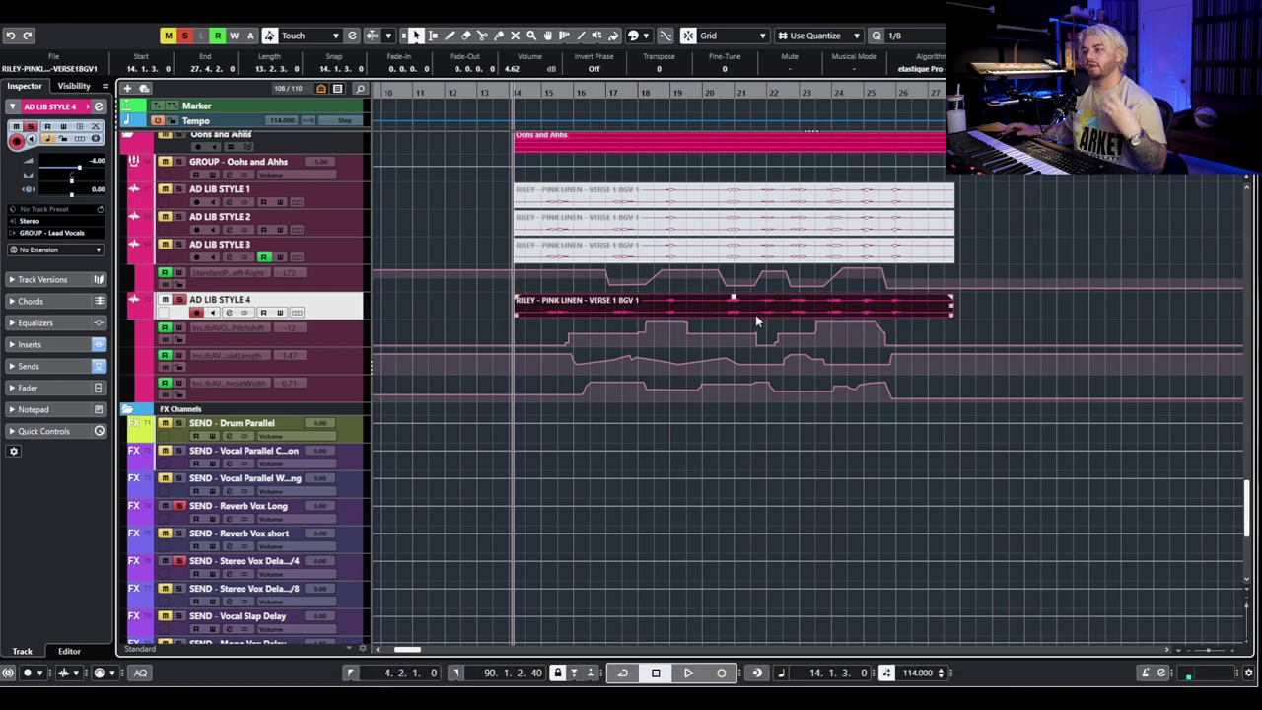
left_click(746, 92)
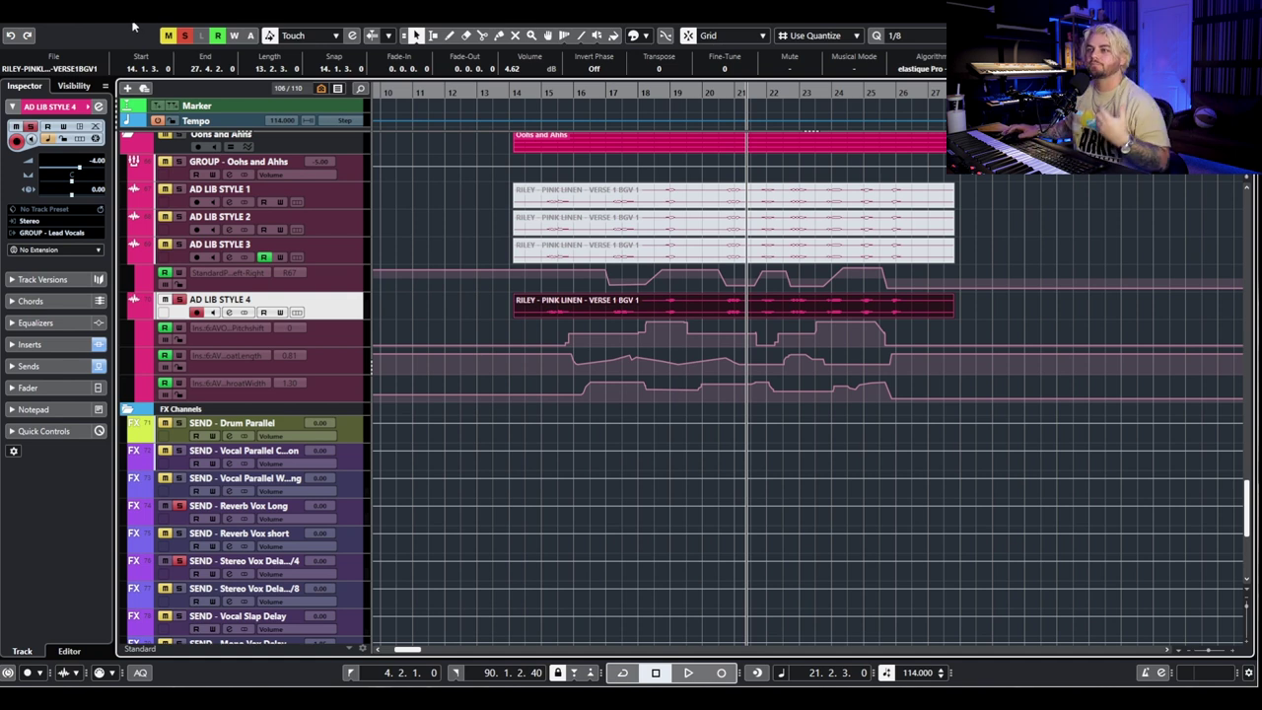
Clear every solo and mute state in the project and deselect AD LIB STYLE 4's vocal clip.
left_click(185, 36)
left_click(168, 36)
left_click(409, 312)
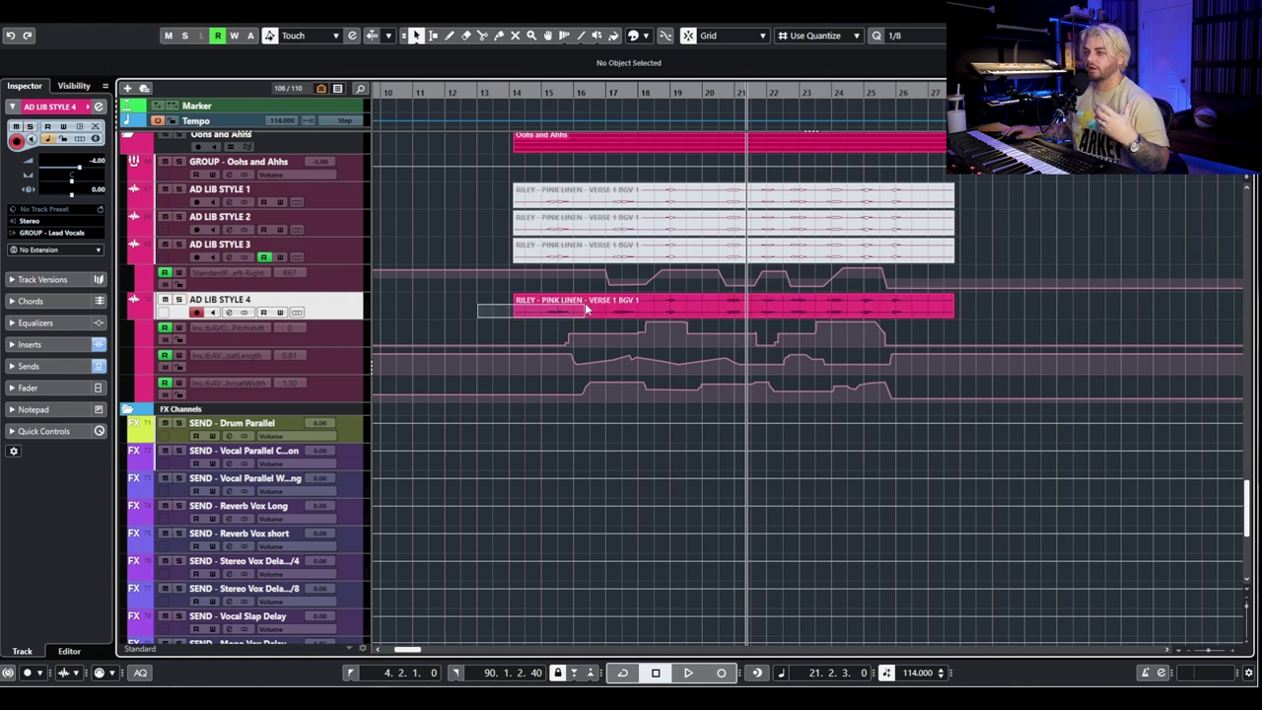